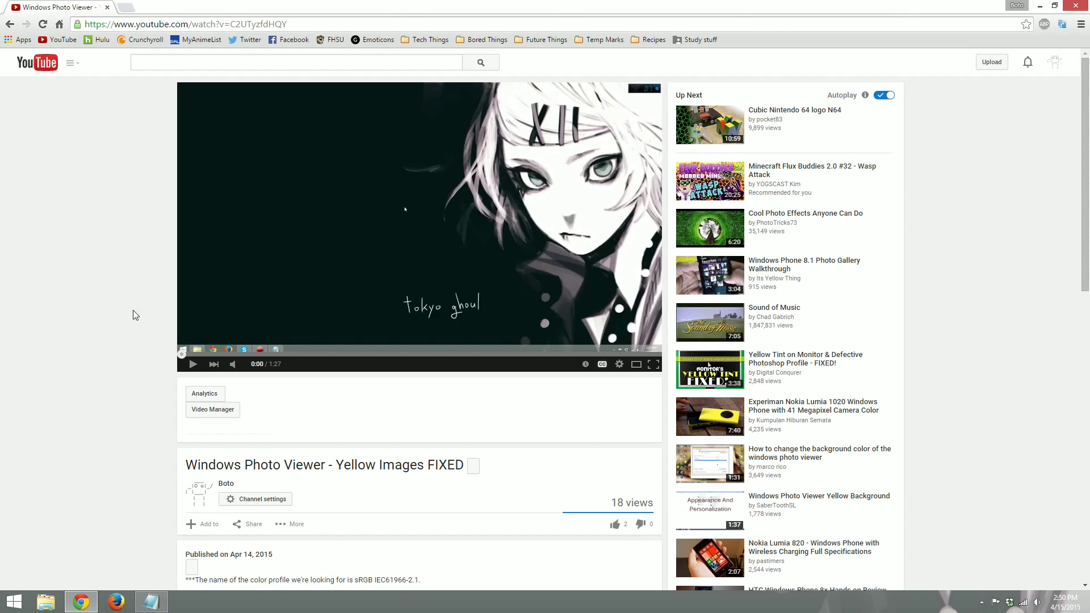
- Play the Windows Photo Viewer video until captions show, pausing at 0:04
click(192, 366)
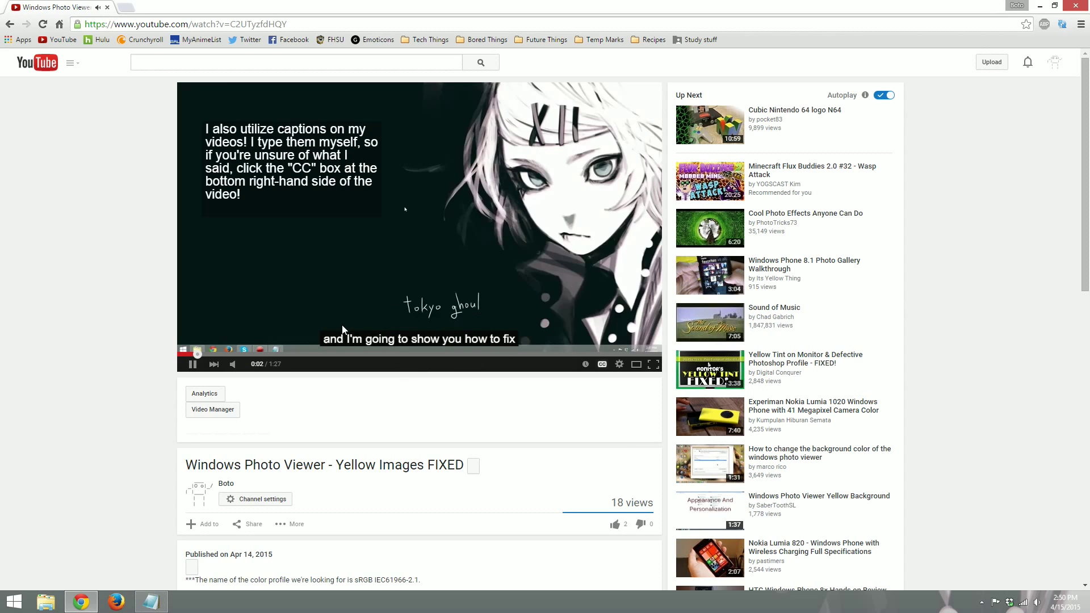
click(193, 364)
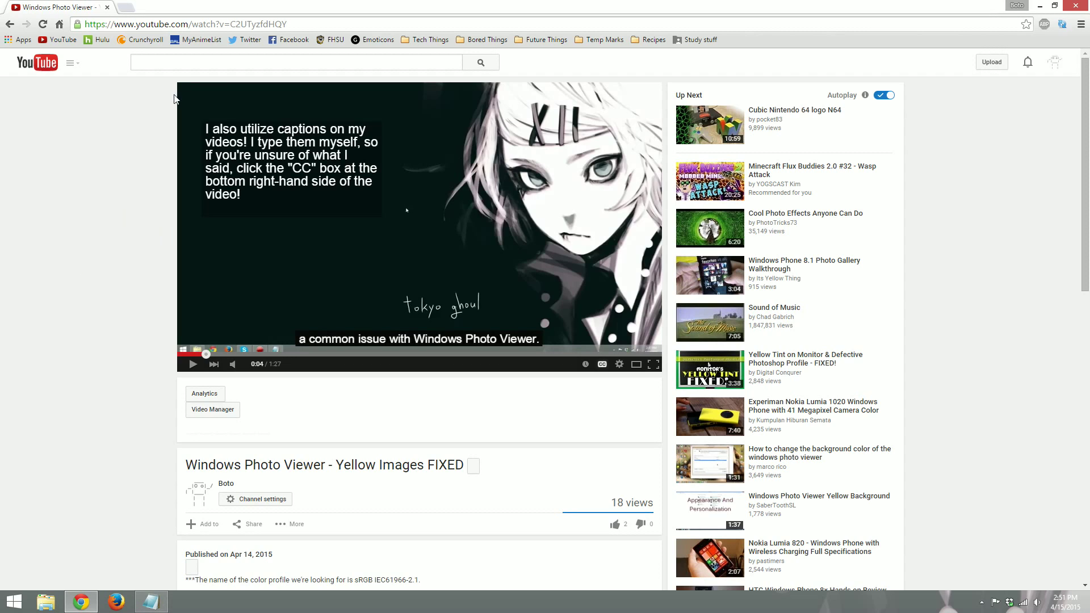
- Search YouTube for 'amy mayer' and open the friEdTechnology channel
click(181, 64)
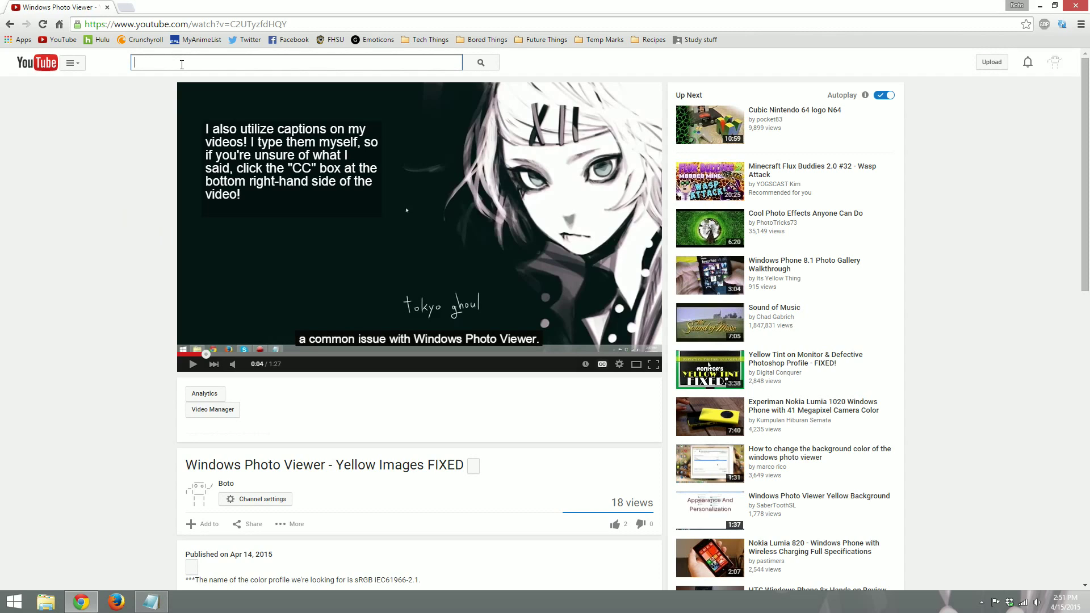
text(a)
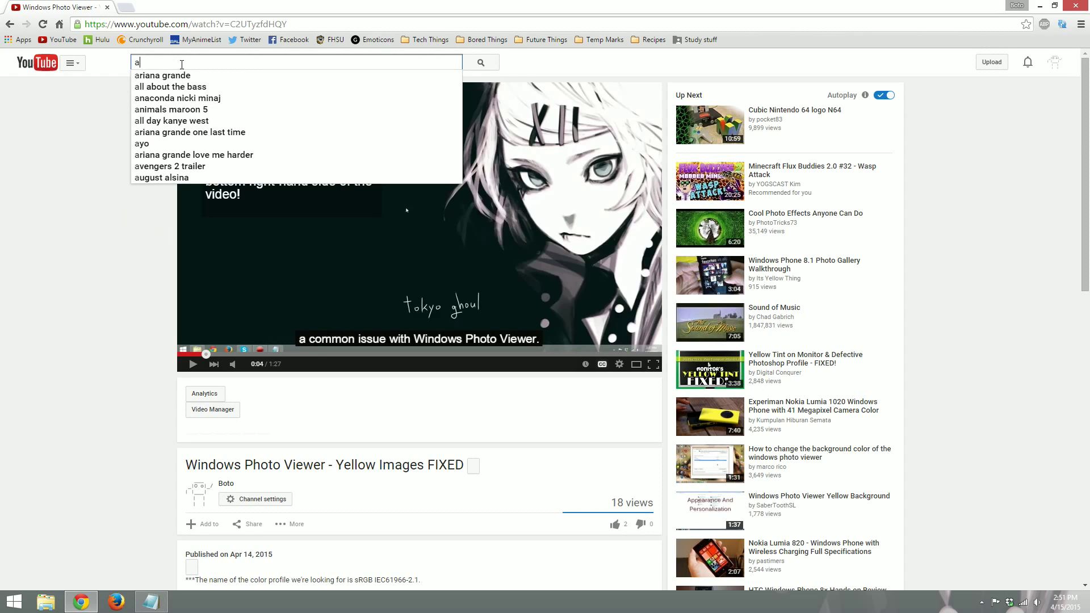
text(my mayer)
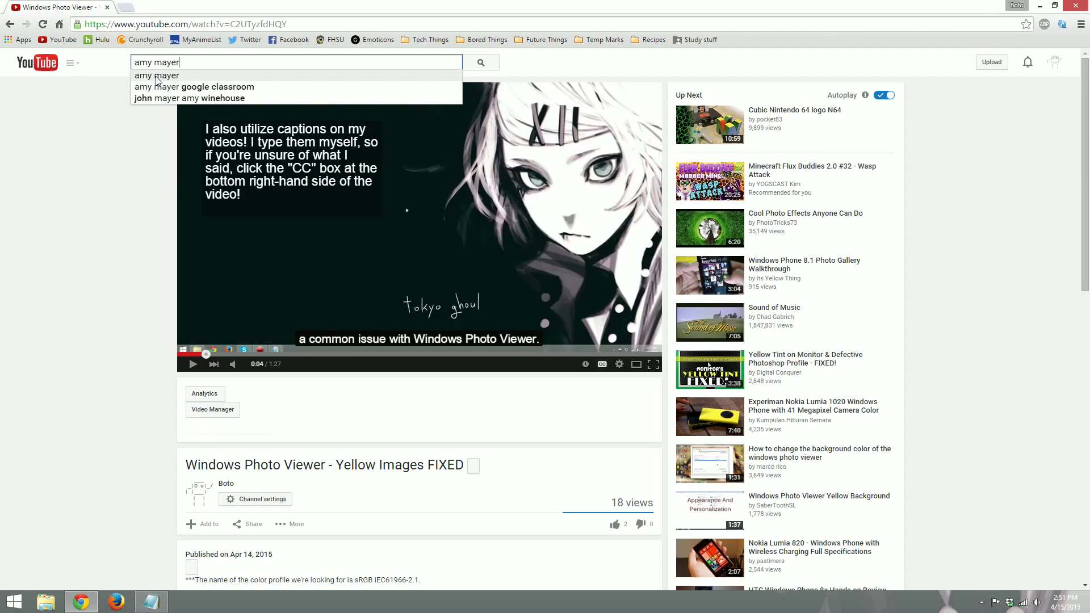
click(159, 76)
click(456, 115)
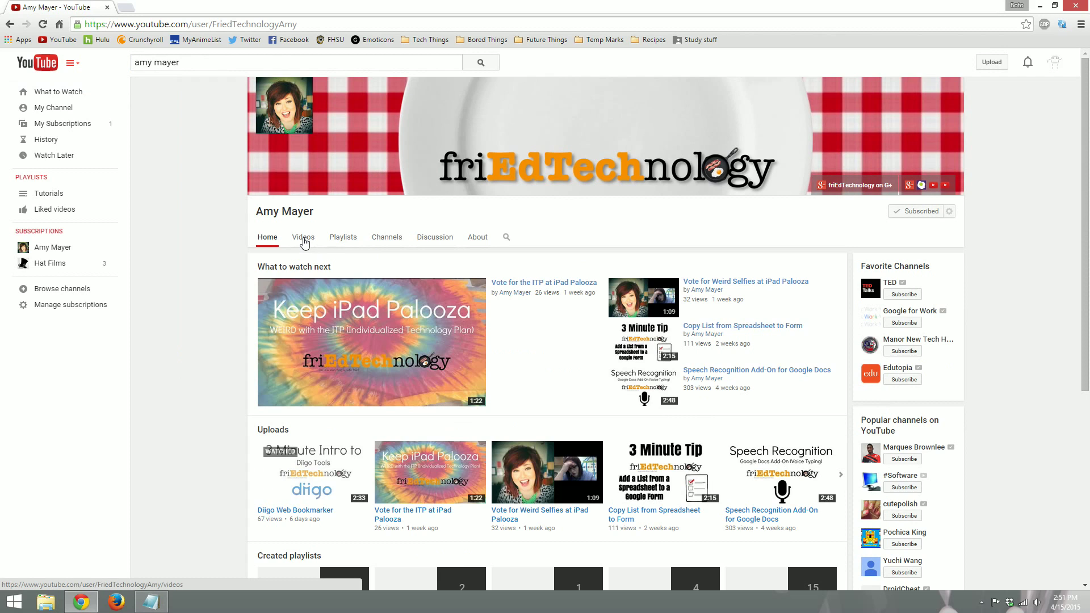
- Open the channel's '3 Minute Tip: Bookmark Basics' video, rewound to 0:00
click(304, 243)
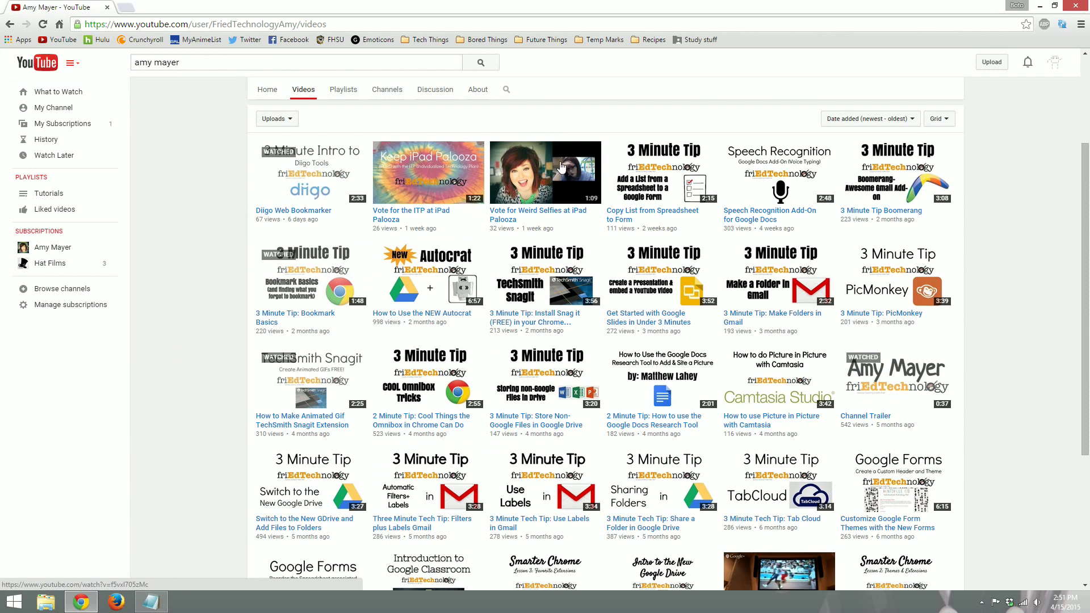
click(308, 325)
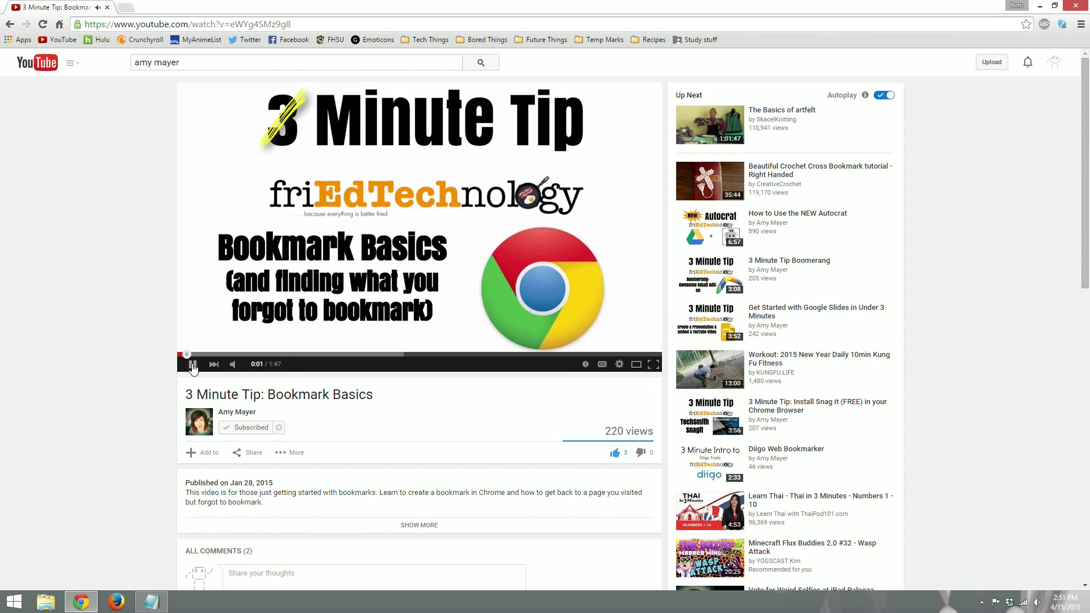
click(193, 366)
click(179, 355)
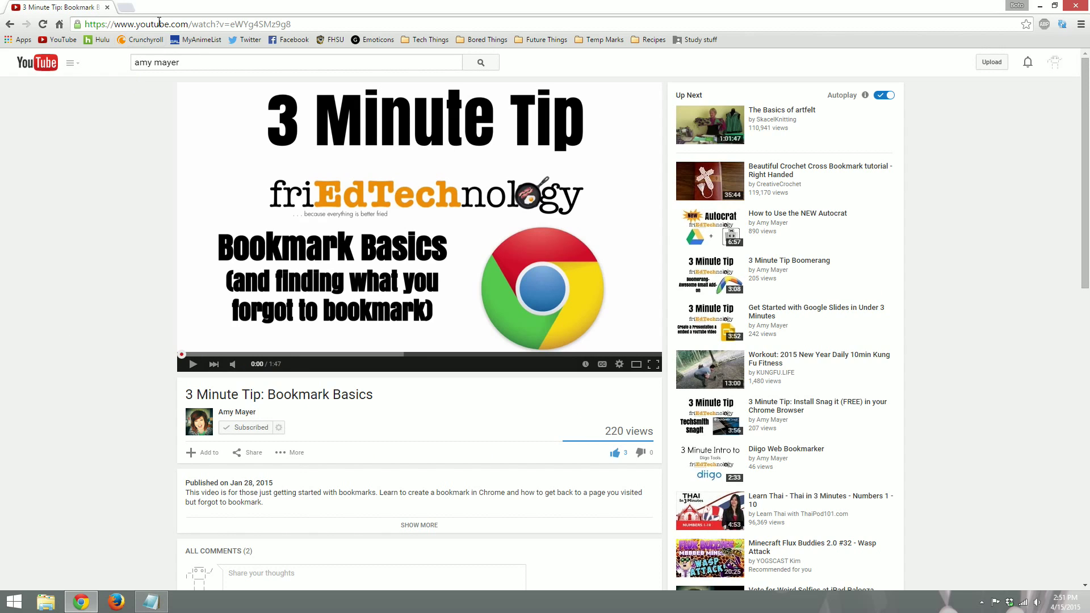
- Search Google for 'amara' and open the amara.org website
click(159, 22)
key(ctrl+c)
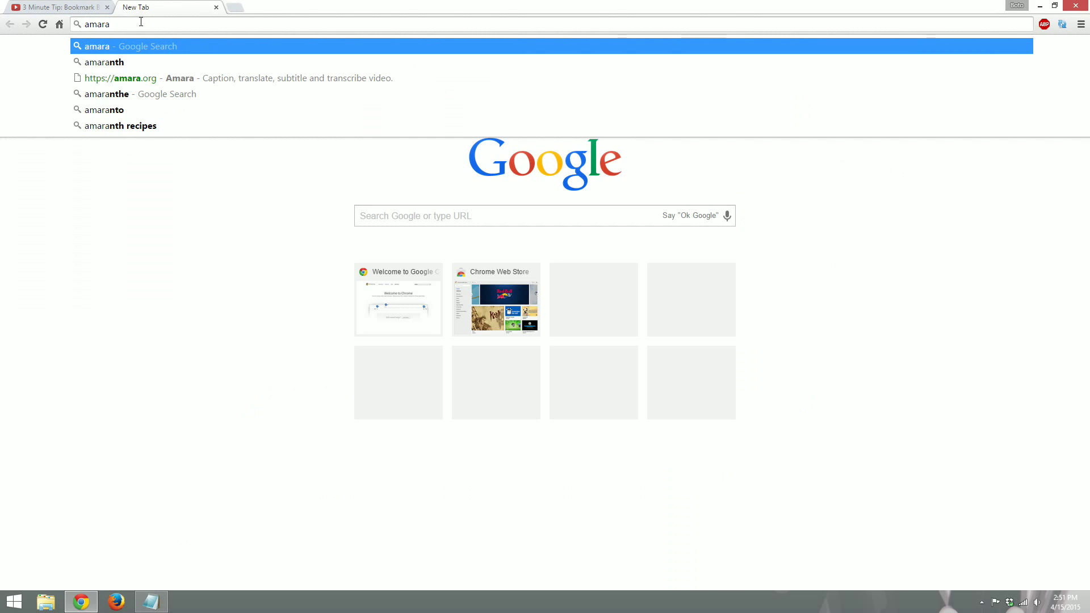
key(Return)
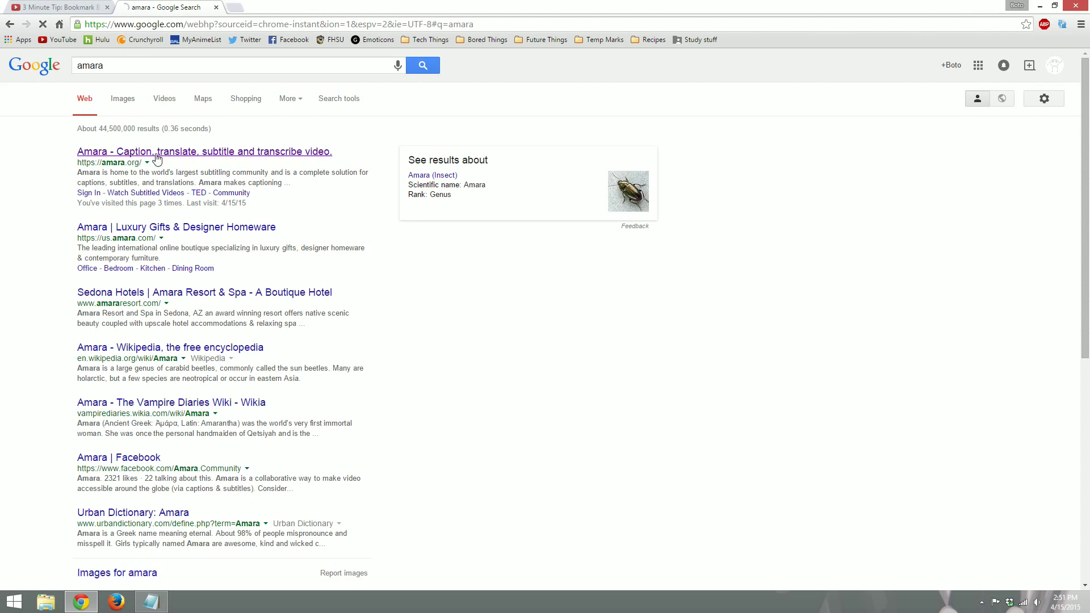
click(157, 159)
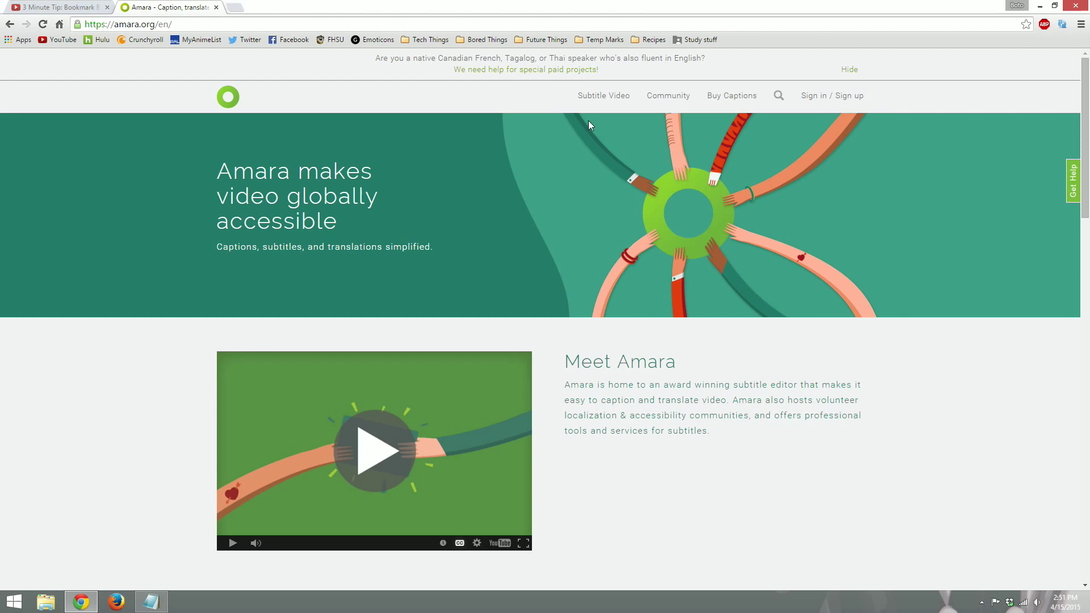
- Sign in with Google and submit the pasted Bookmark Basics YouTube link for subtitling
click(817, 97)
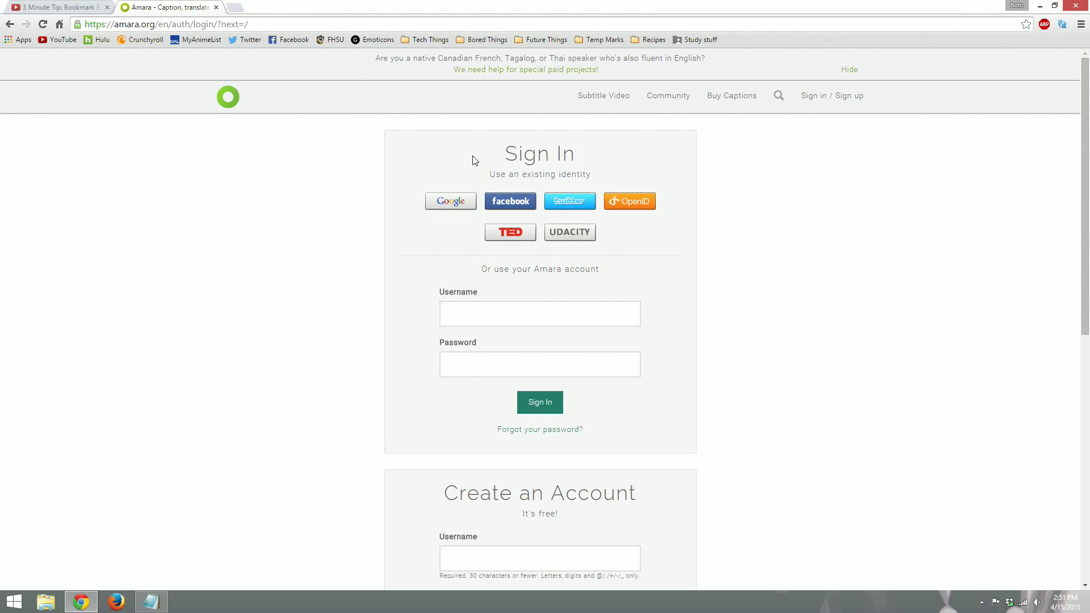
click(451, 202)
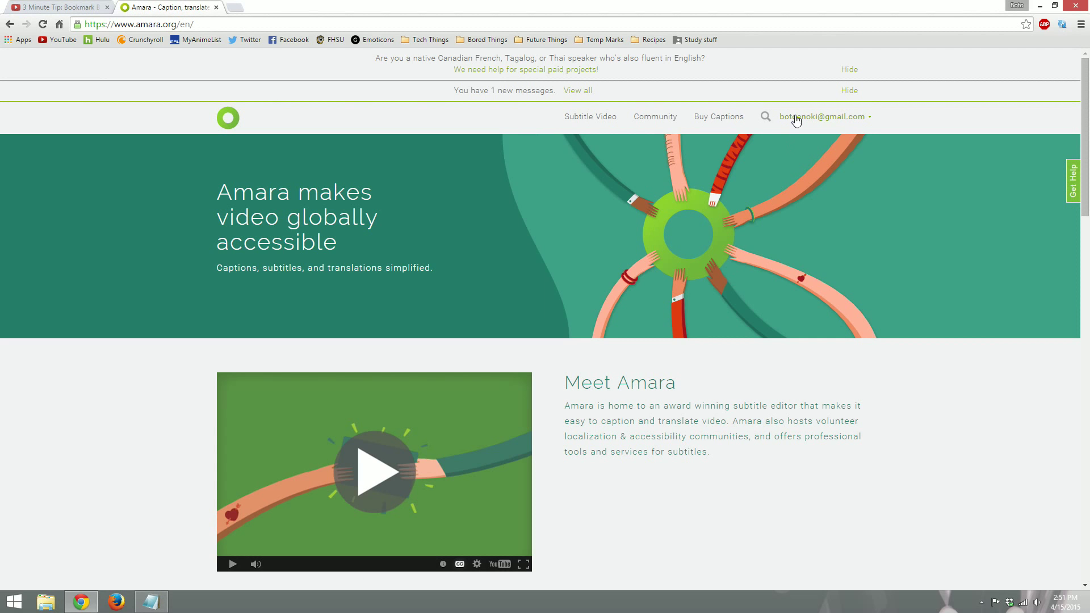
click(588, 121)
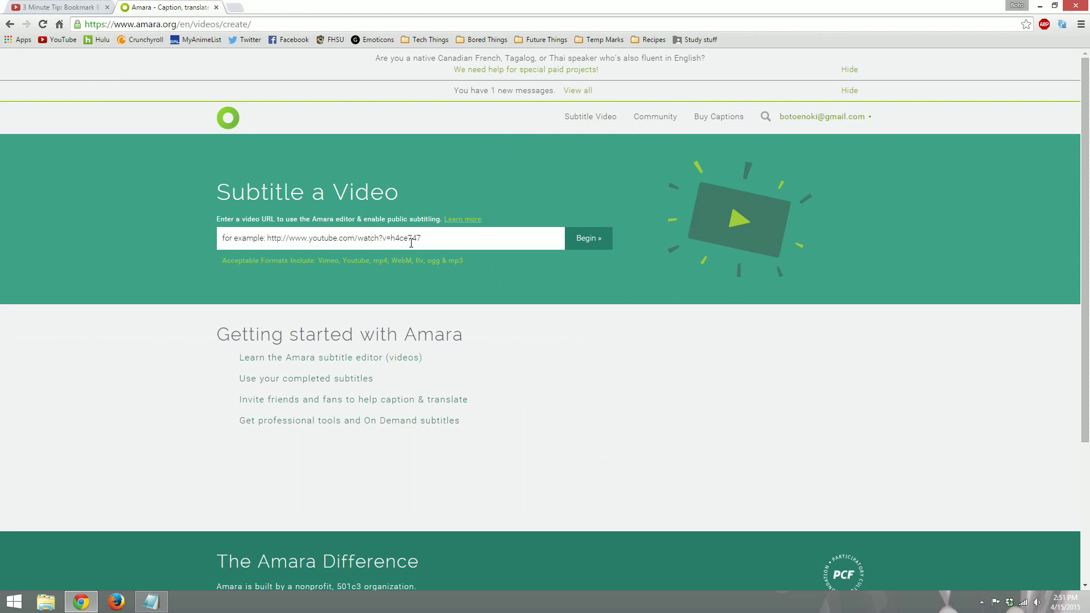
click(393, 239)
right_click(287, 237)
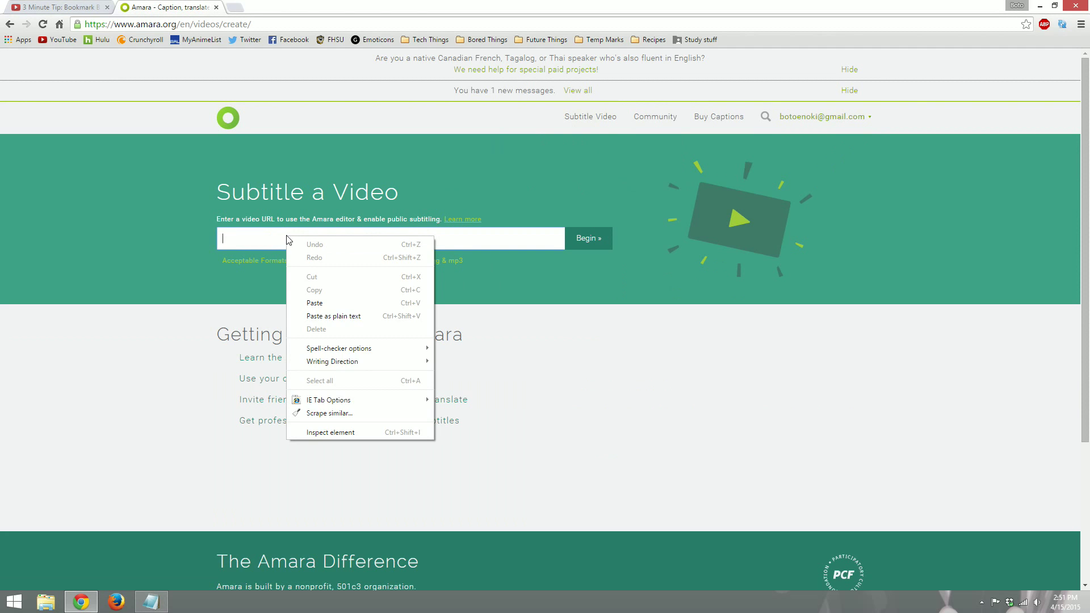
click(316, 305)
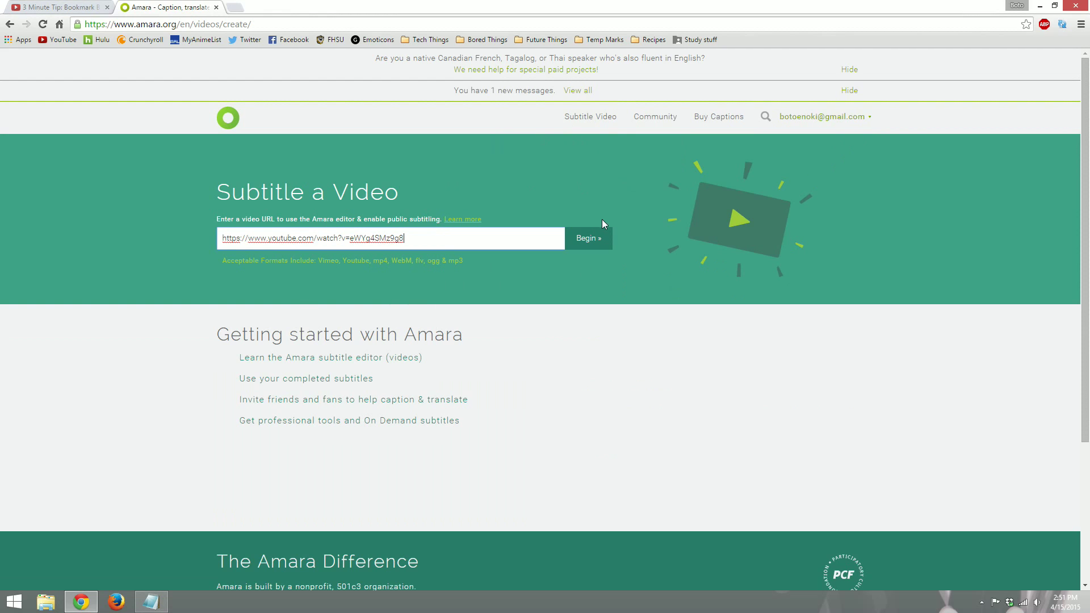
click(598, 241)
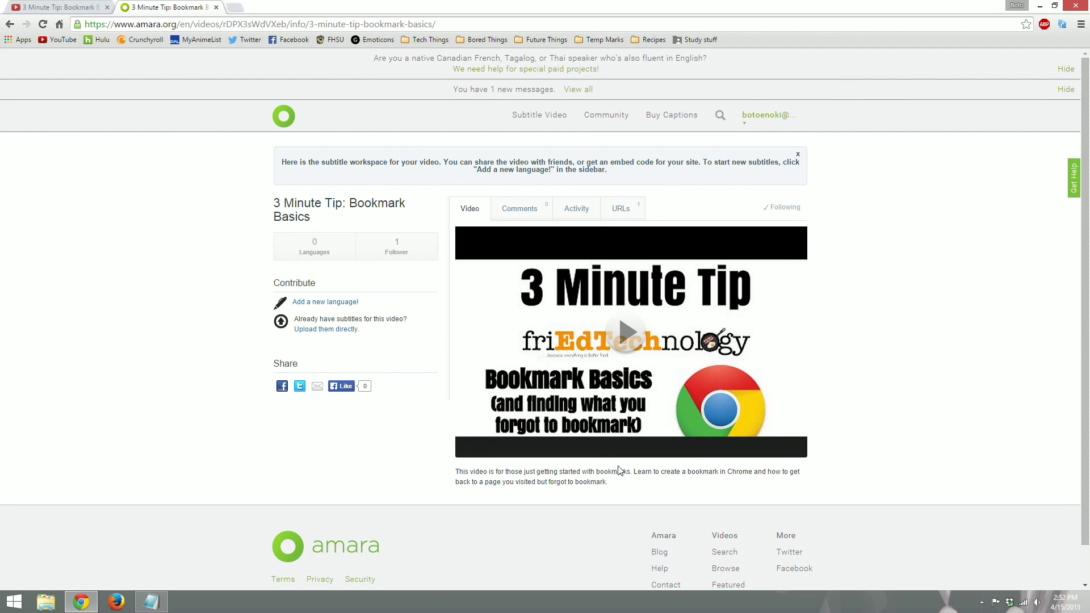
- Start adding a new subtitle language to the video
drag(613, 483, 454, 470)
click(647, 469)
drag(319, 282, 243, 280)
click(243, 280)
click(311, 304)
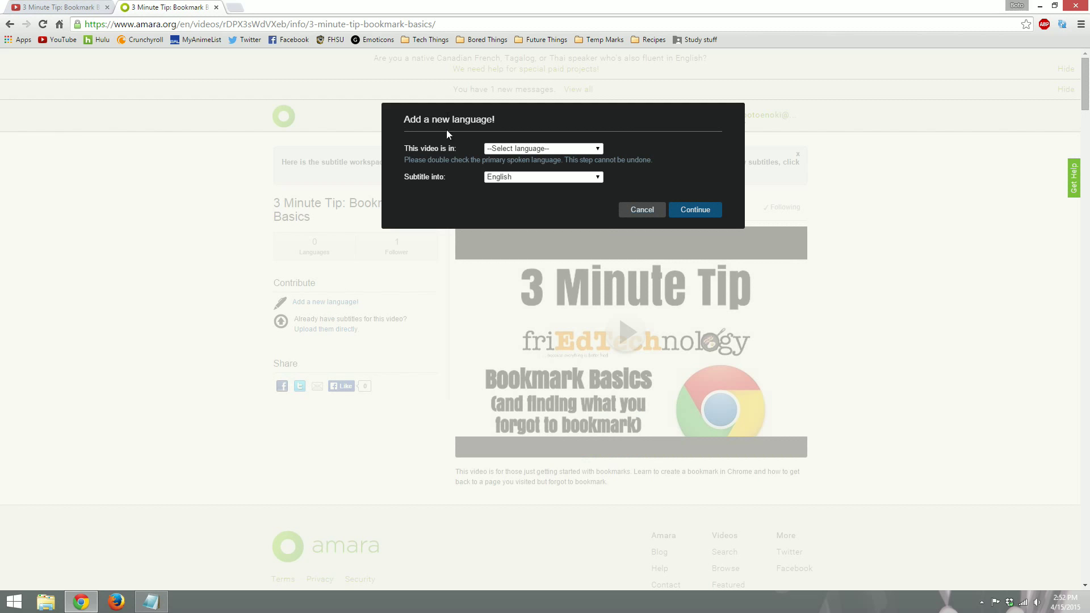
- Set both the video's spoken language and the subtitle language to English, then continue
click(500, 149)
drag(603, 163, 579, 199)
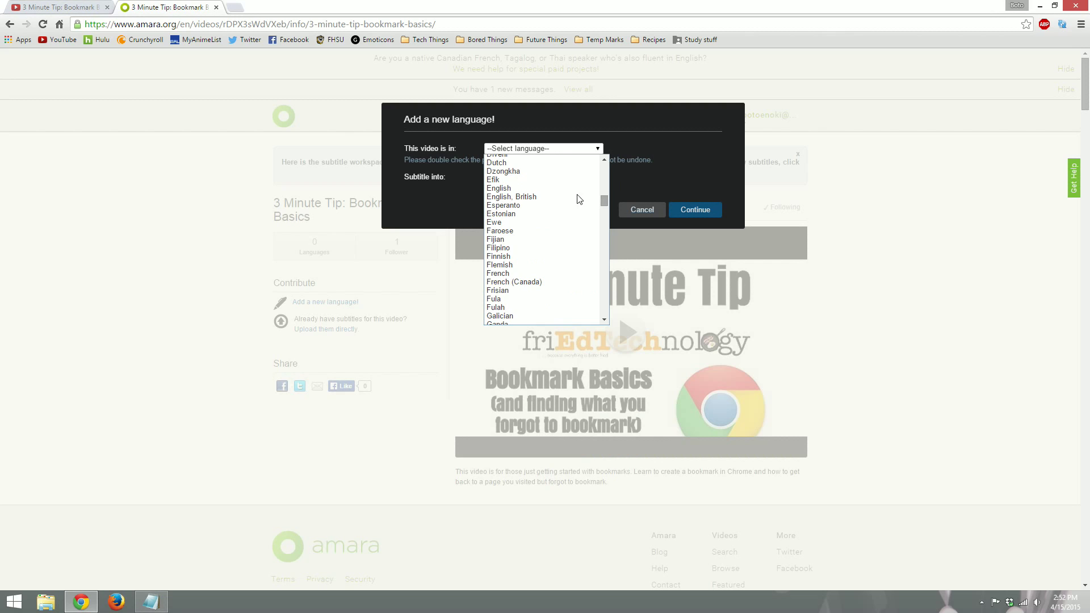
click(501, 189)
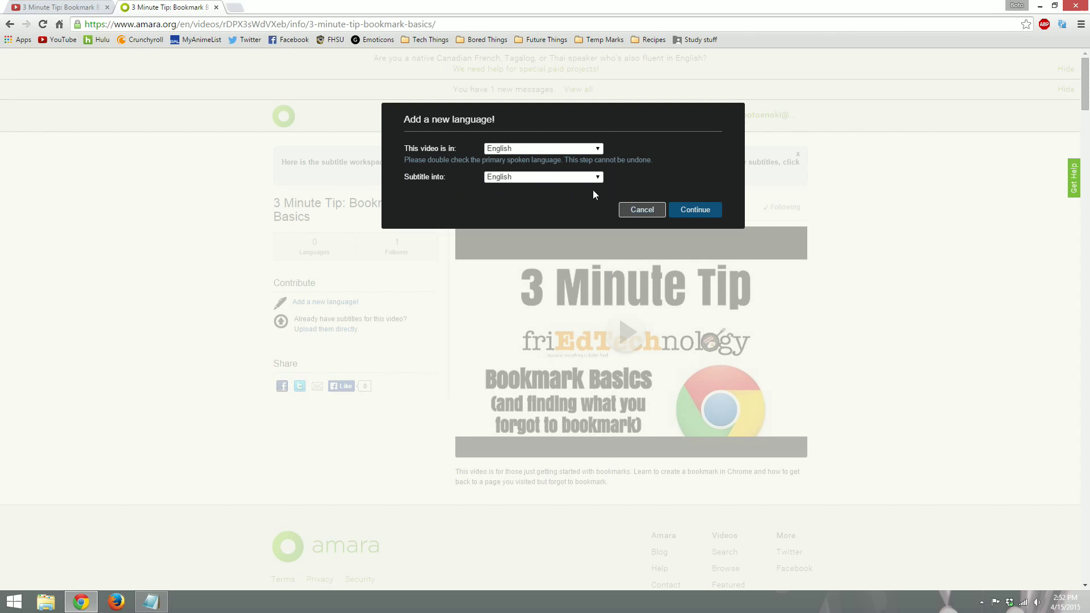
click(532, 180)
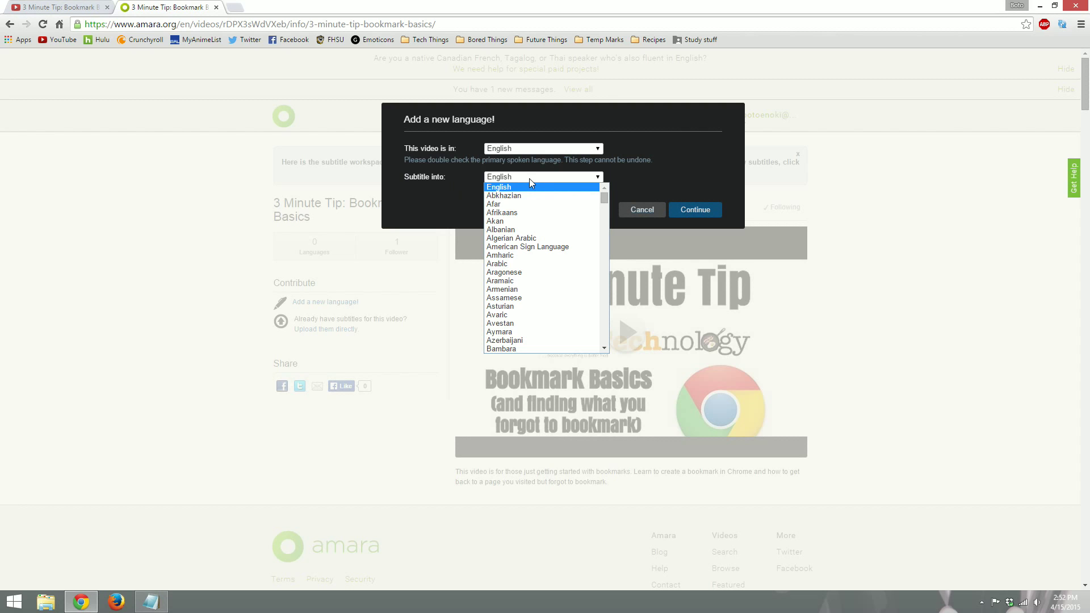
click(459, 181)
click(690, 210)
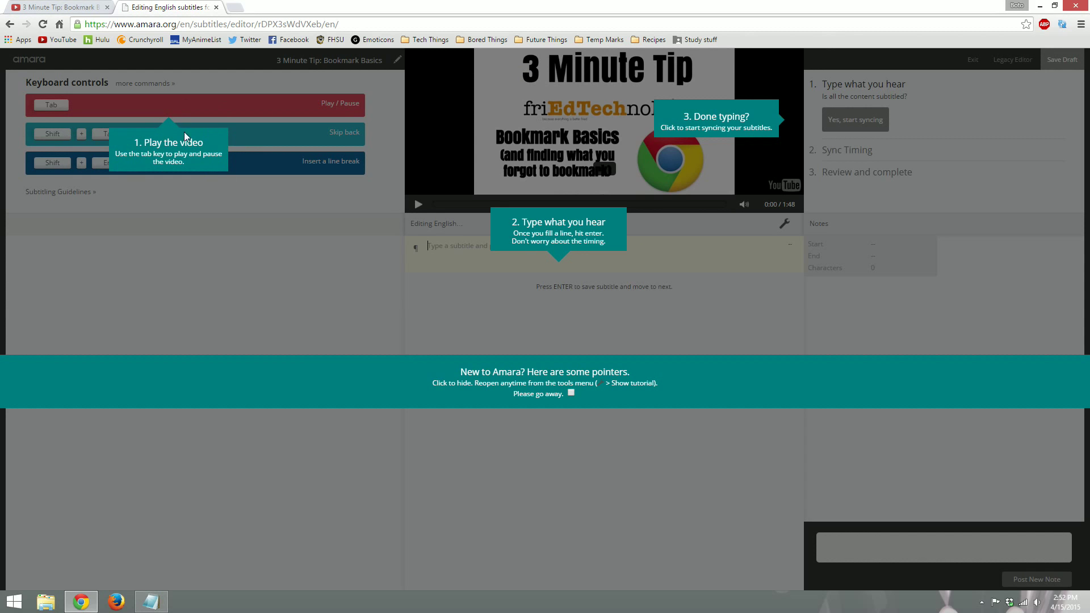
- Dismiss the editor tutorial and lower the player volume to about two-thirds
click(283, 283)
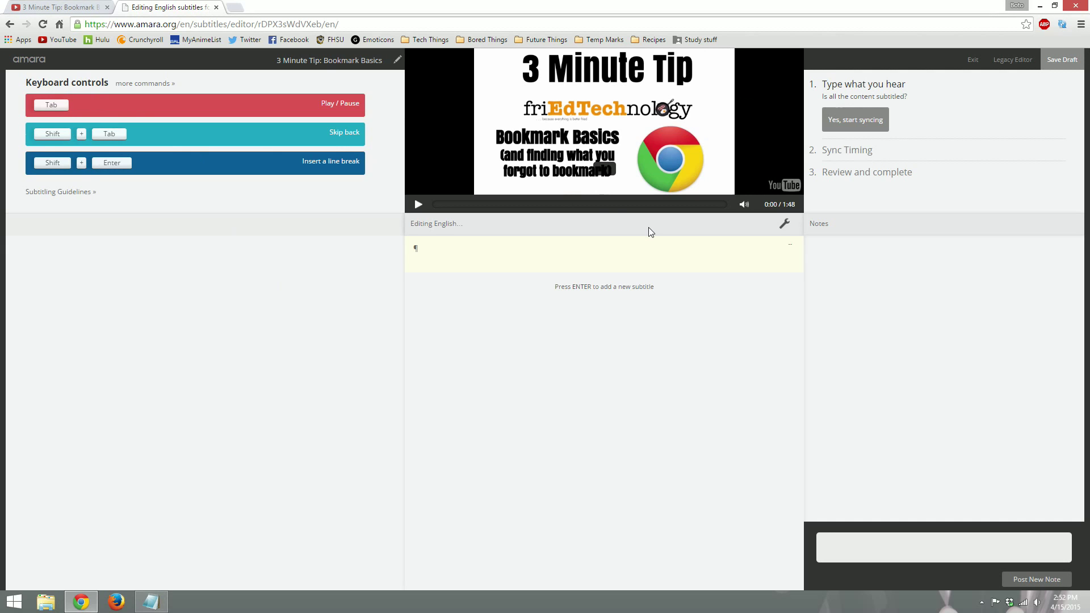
key(Tab)
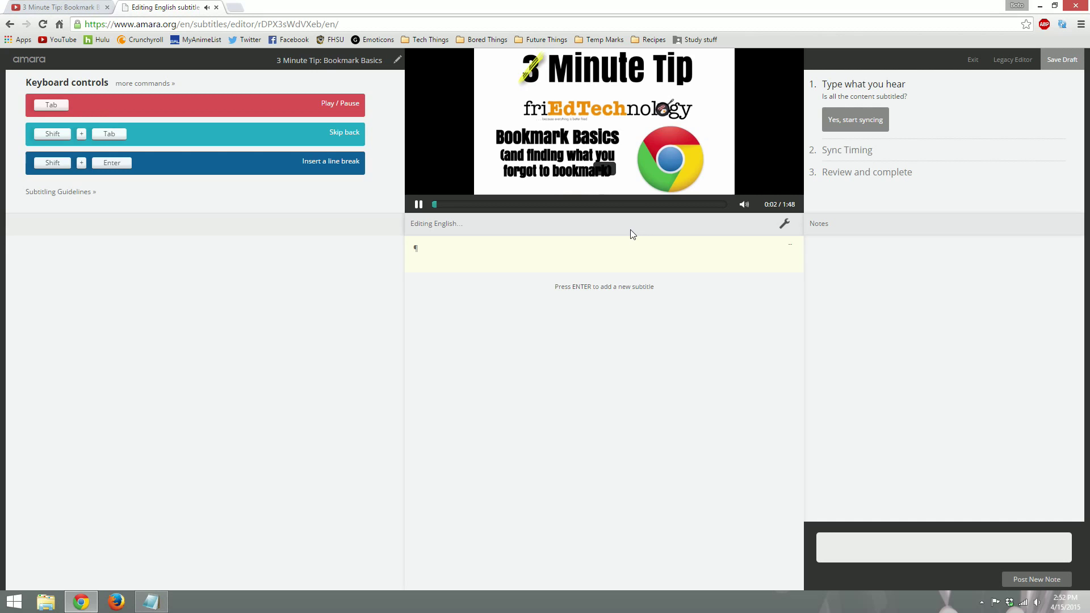
key(Tab)
mouse_move(744, 203)
drag(743, 143, 742, 158)
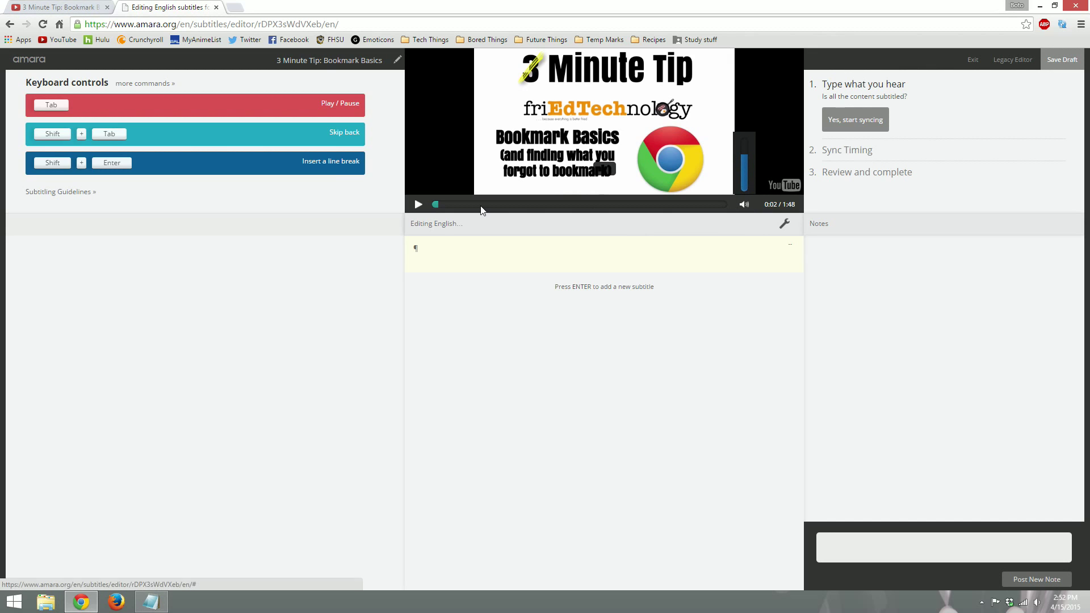
- Test playback and skip-back, then return the video to 0:00
drag(439, 209, 426, 204)
key(Tab)
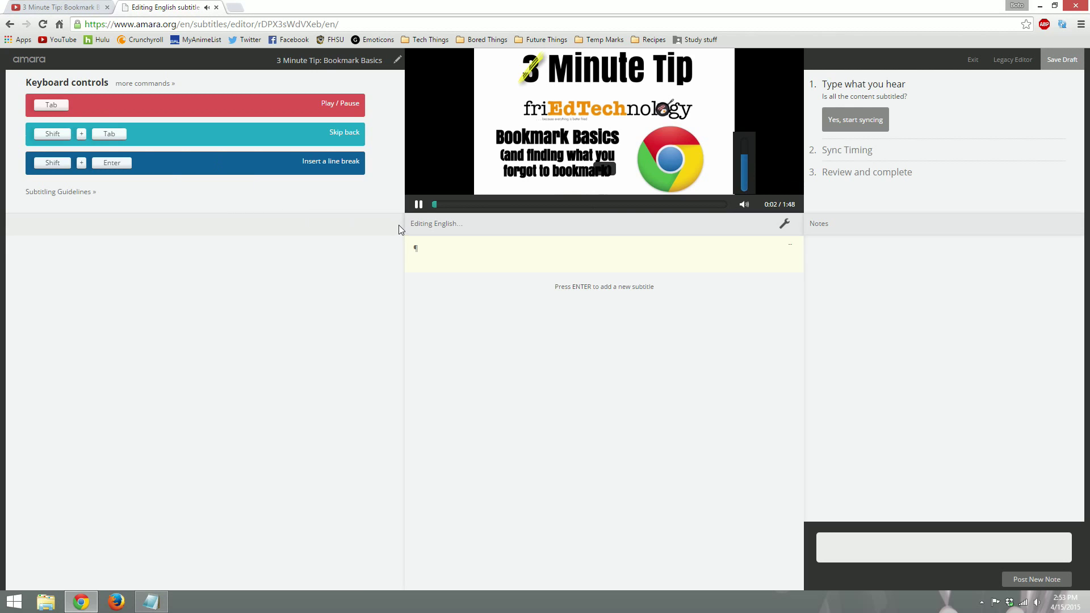
key(shift+Tab)
key(shift+Tab)
click(418, 204)
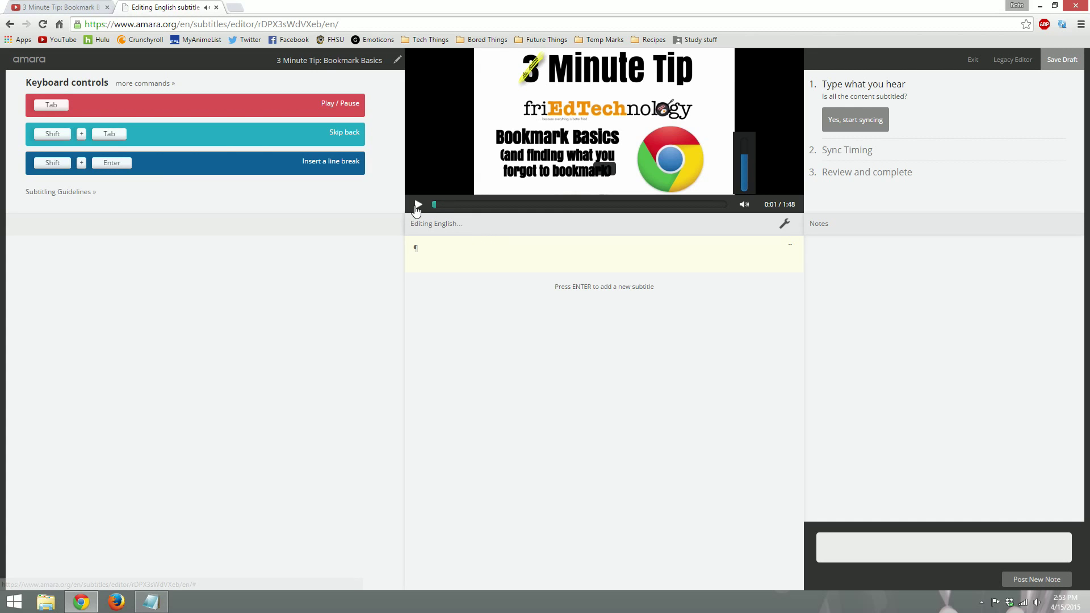
click(433, 204)
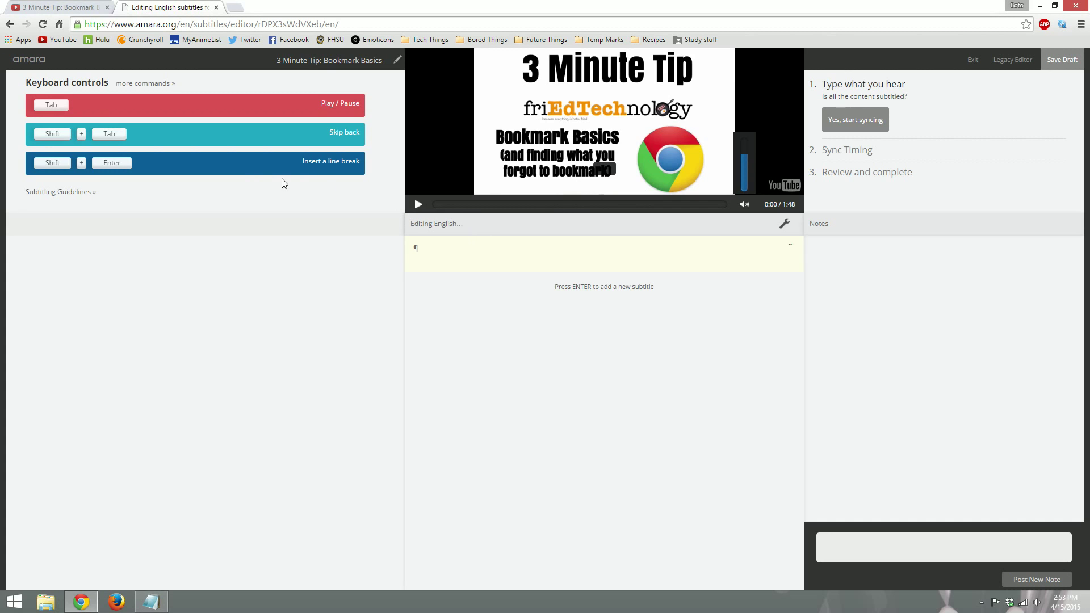
- Transcribe the speaker's opening greeting as the first subtitle
click(468, 252)
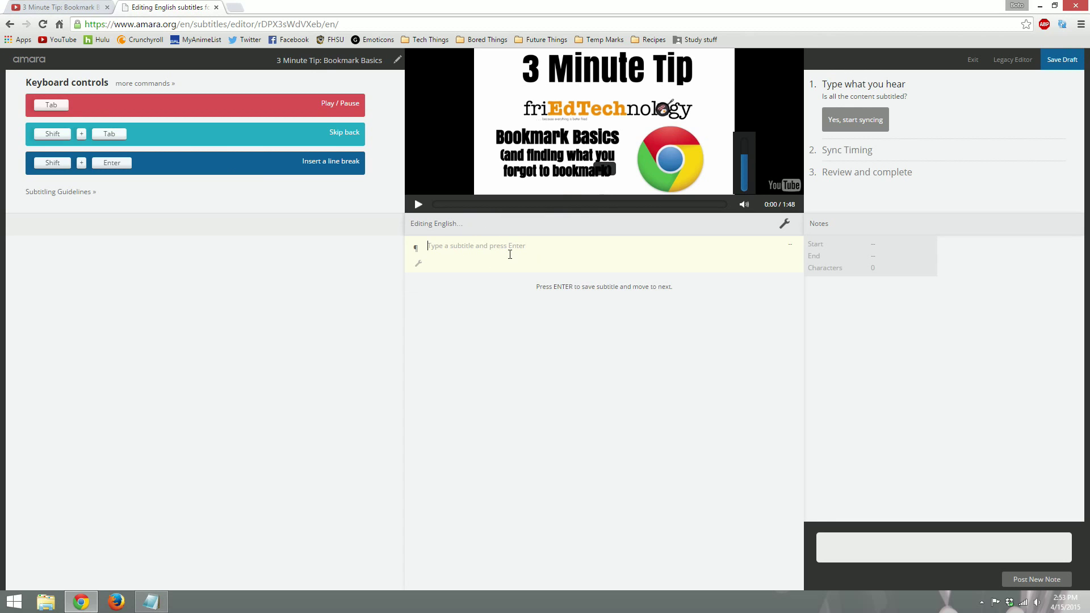
click(418, 204)
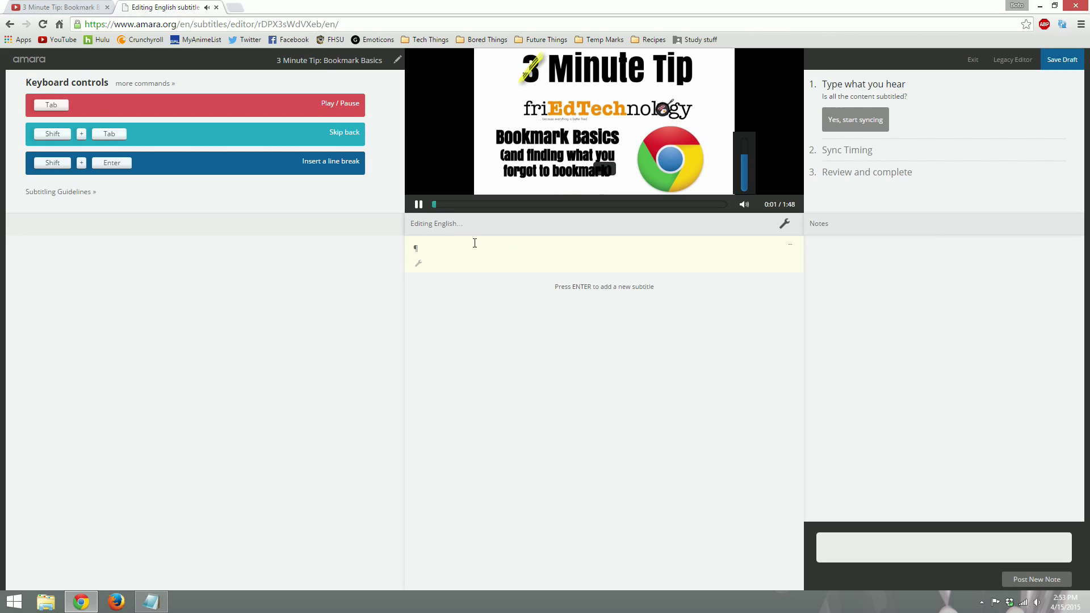
click(418, 206)
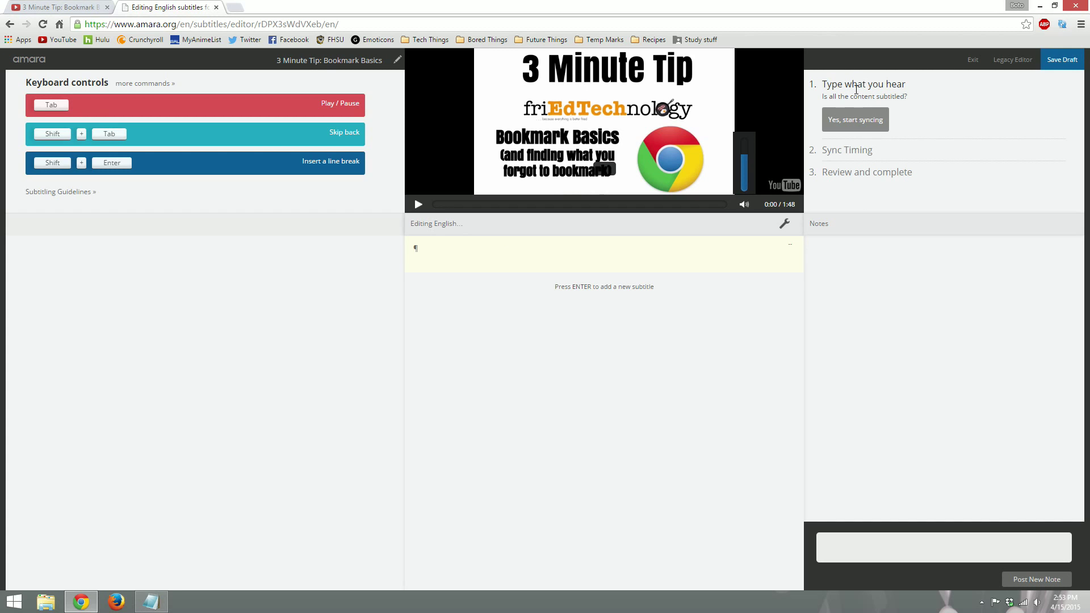
click(482, 259)
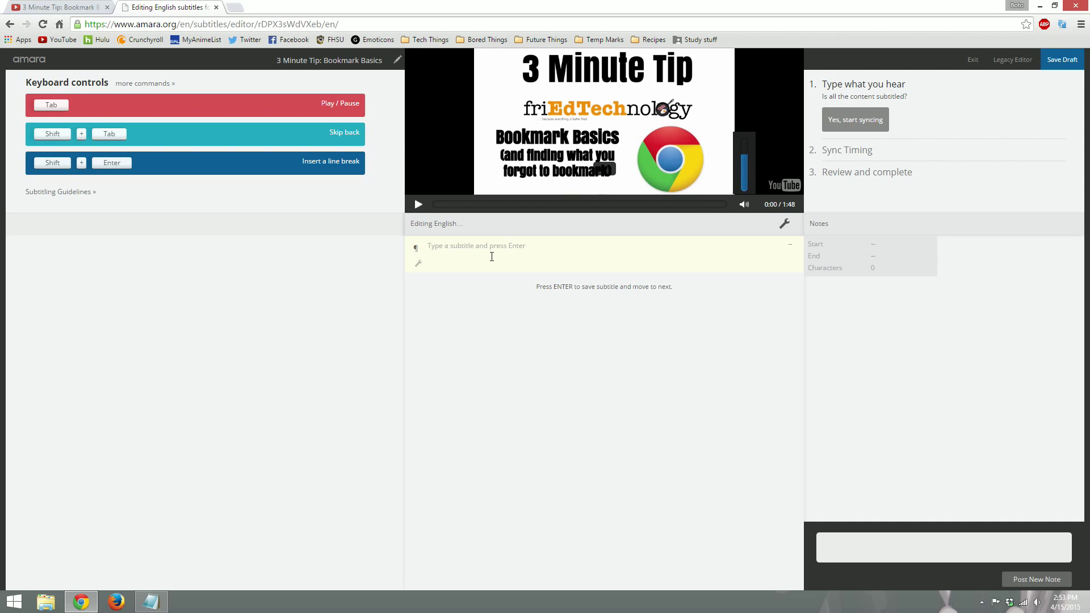
key(Tab)
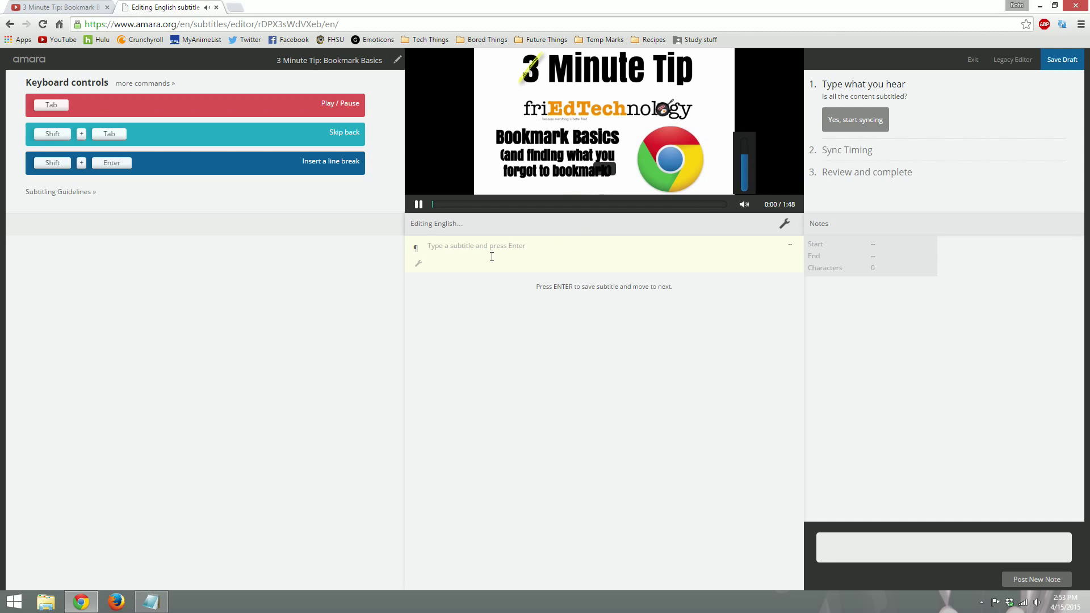
key(Tab)
text(Hi, thi)
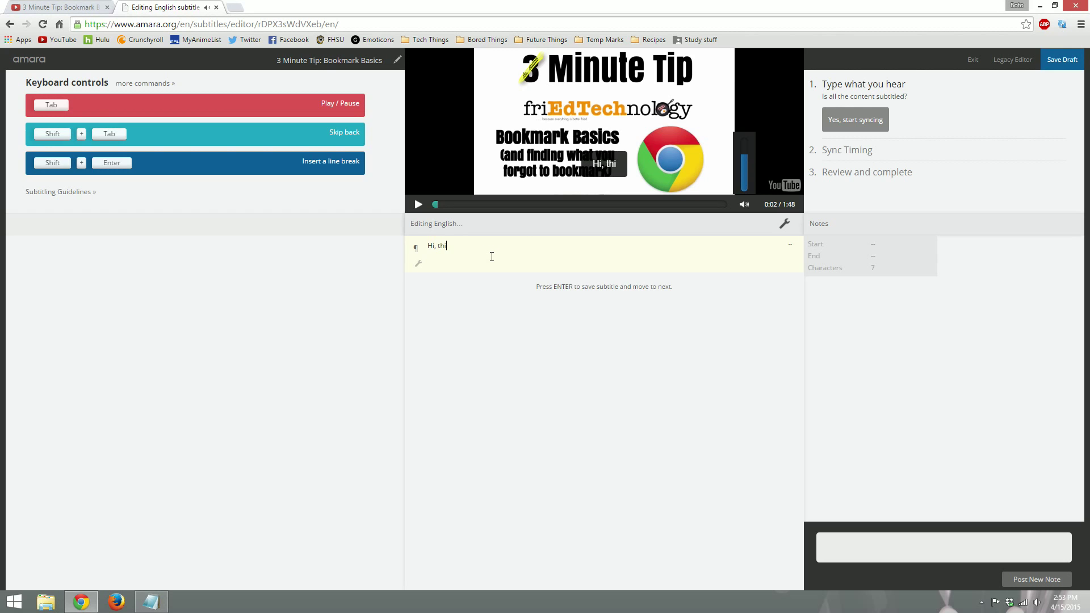
text(s is Amy.)
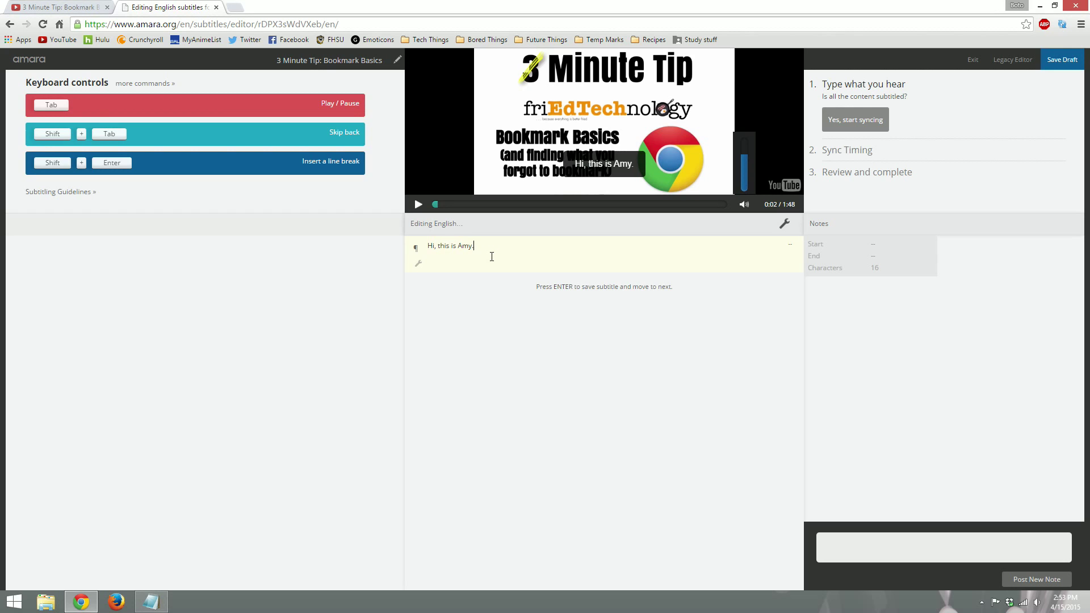
key(Tab)
key(Tab)
key(Return)
- Add the second subtitle, trimmed to 'And this week, I want to spend'
text(And this )
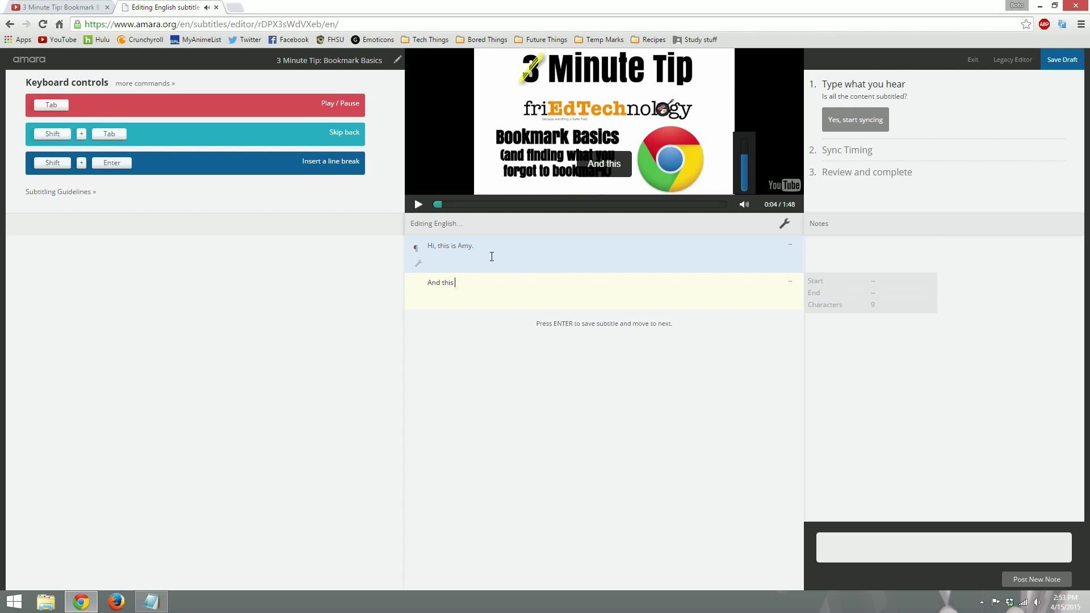
text(week, I want to sp)
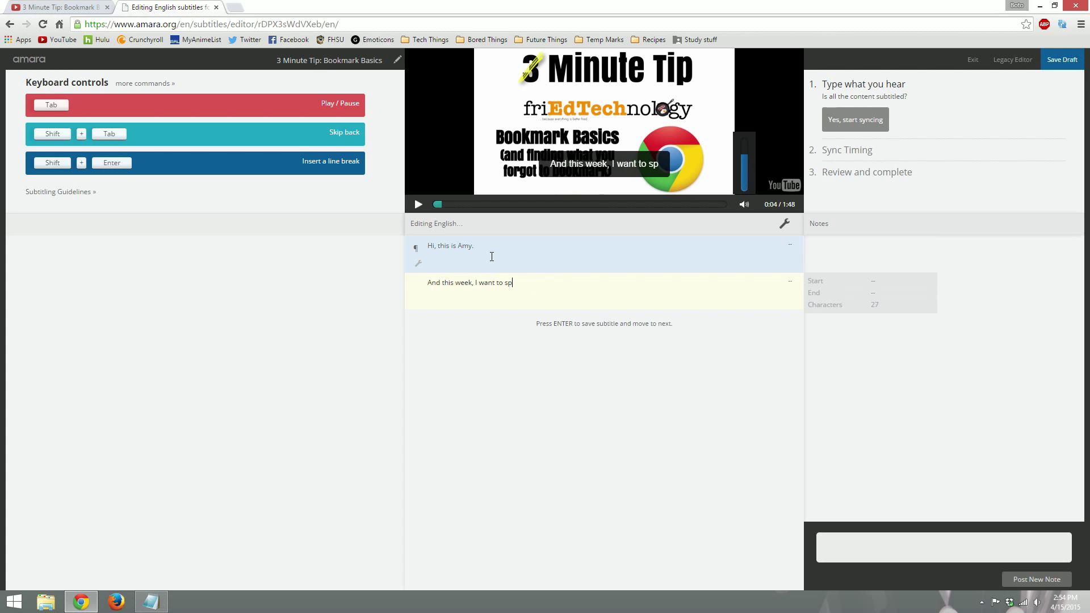
text(end a few minutes t)
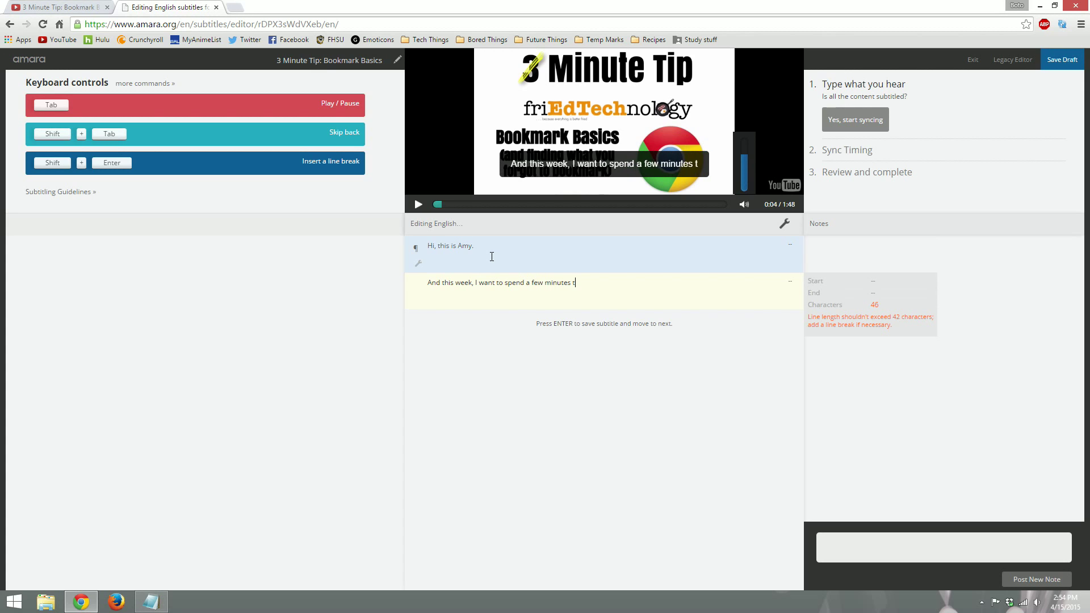
key(BackSpace)
key(BackSpace)
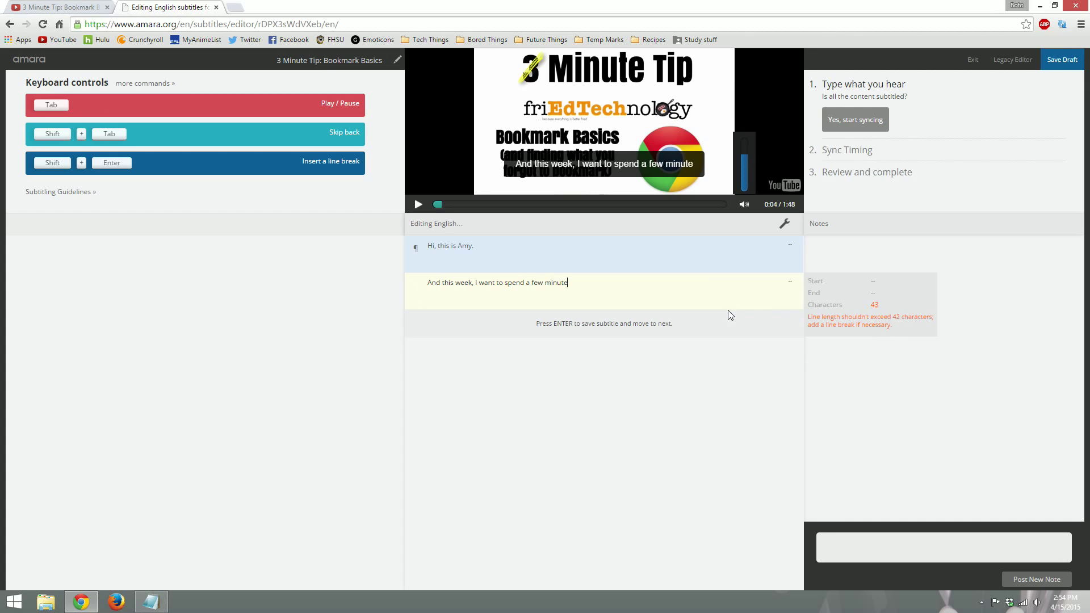
key(BackSpace)
key(BackSpace)
key(BackSpace)
key(BackSpace)
key(BackSpace)
key(BackSpace)
key(BackSpace)
key(BackSpace)
key(BackSpace)
key(BackSpace)
key(BackSpace)
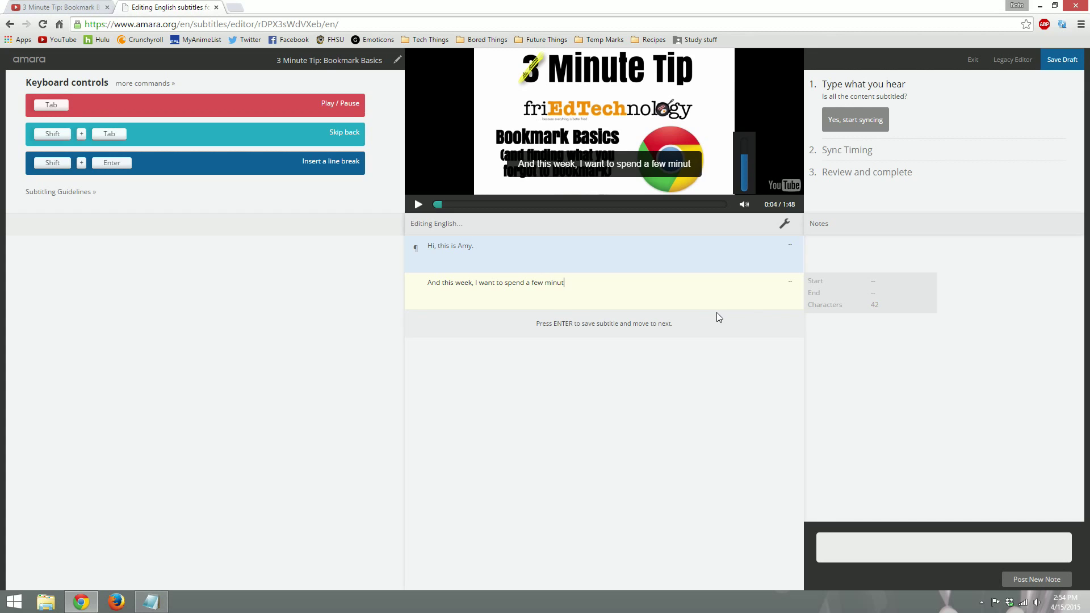
key(BackSpace)
key(BackSpace)
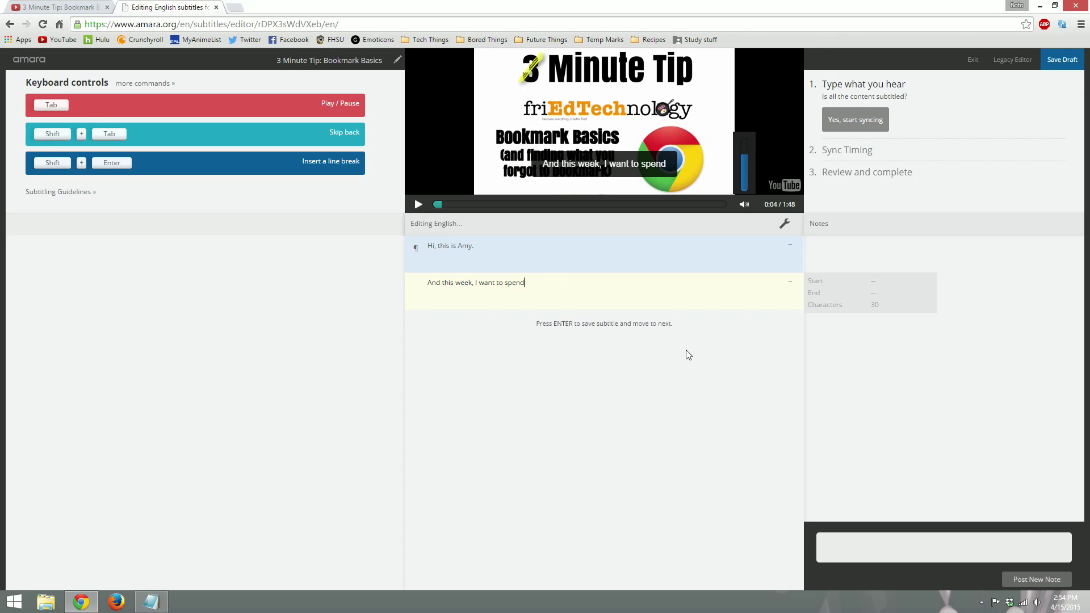
- Add the subtitle 'a few minutes talking to you about how to'
key(Return)
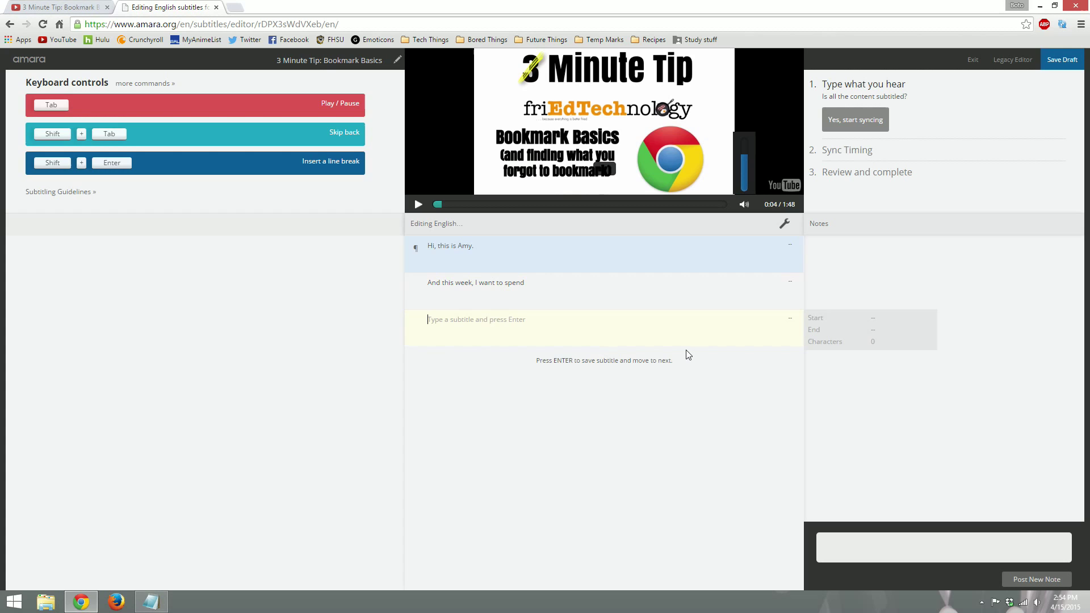
text(a few minutes)
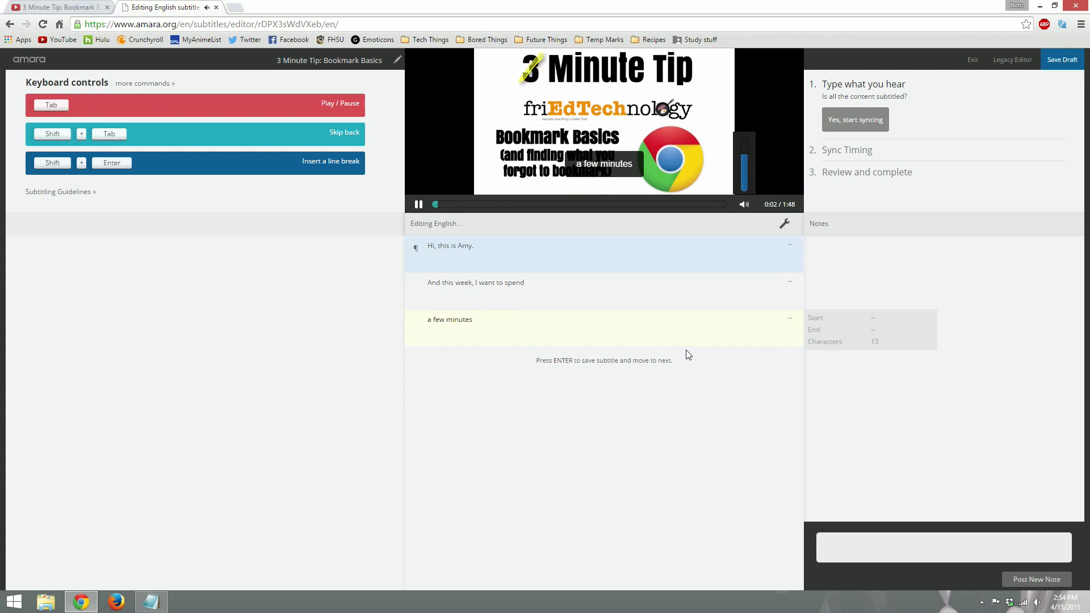
text( talking to you about)
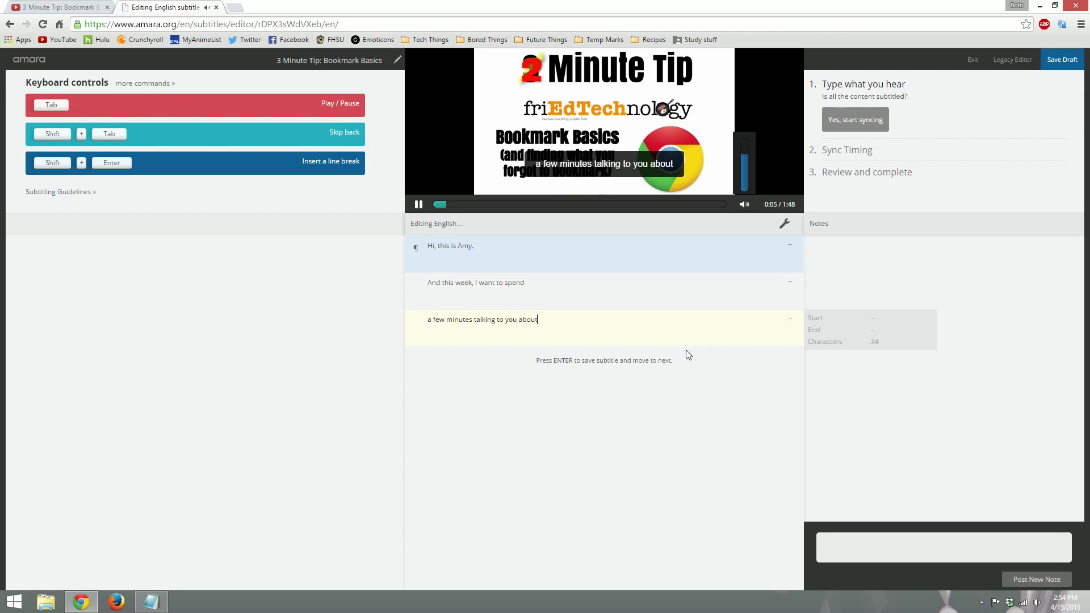
key(Tab)
text(how to)
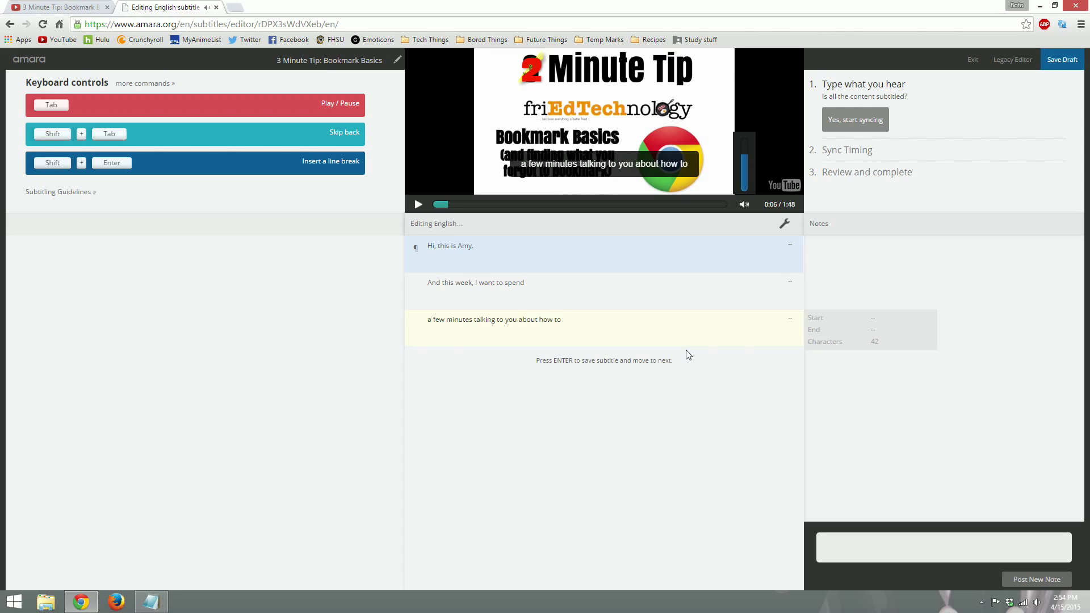
key(Return)
- Add 'manage bookmarks.' and begin the next line 'Bookmakrs can be so awesome.'
text(ma)
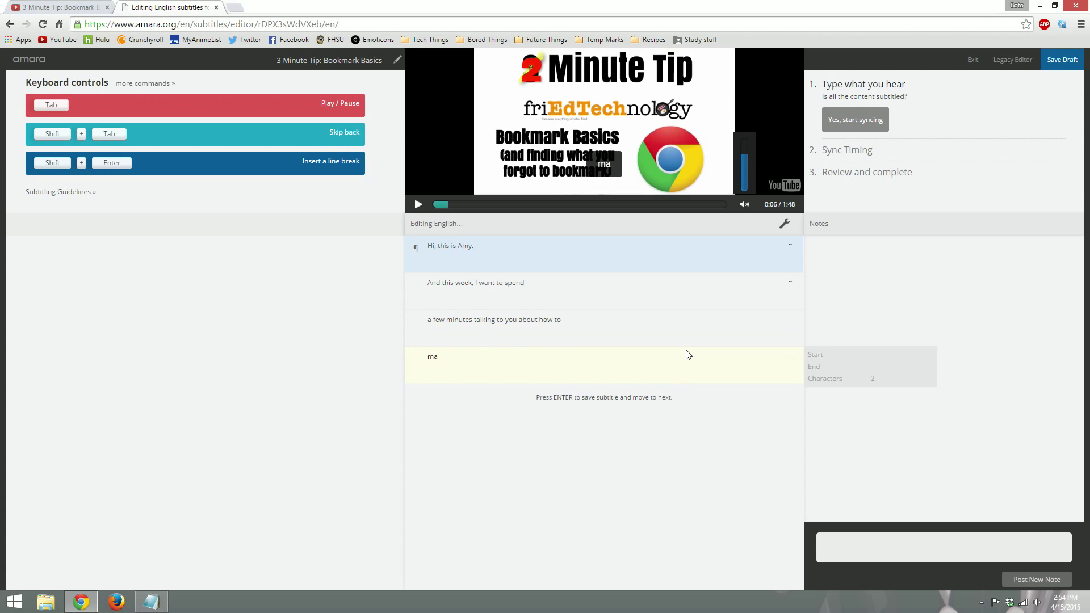
text(nage bookm)
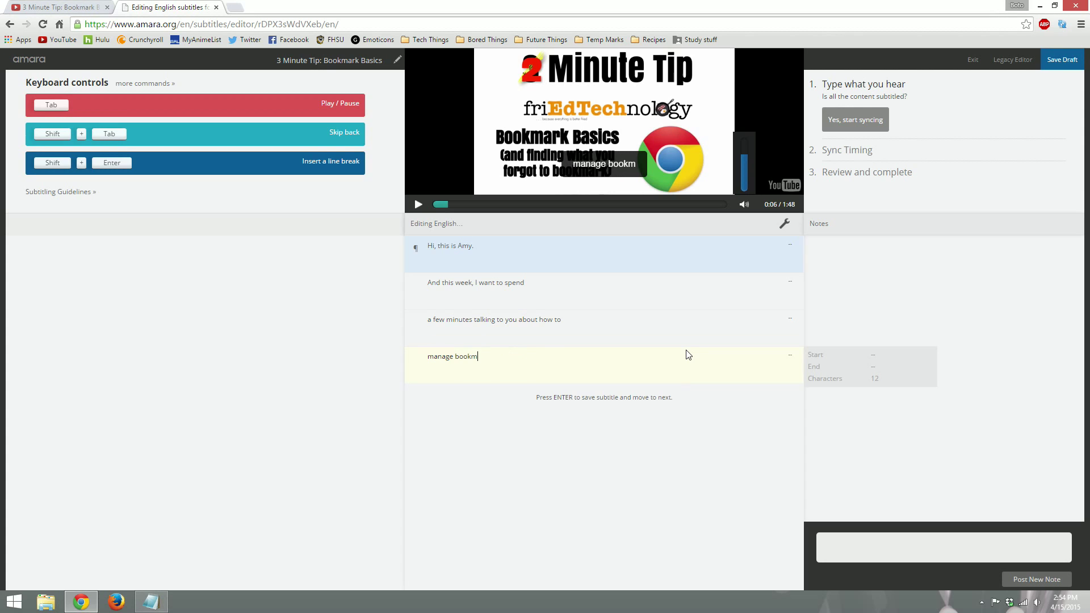
text(arks.)
key(Tab)
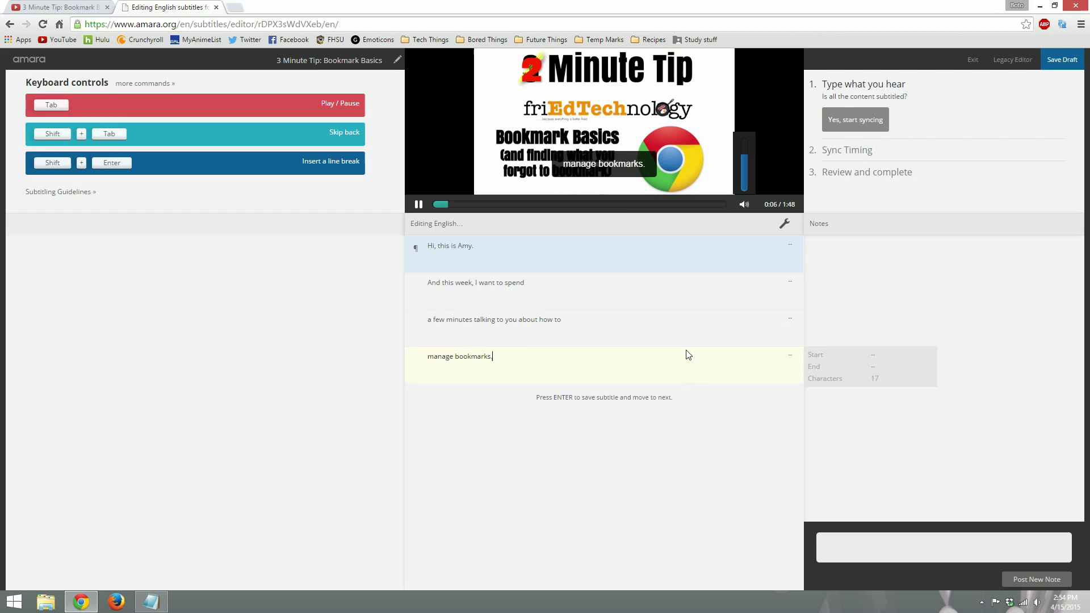
key(Tab)
key(Return)
text(Bookmakrs)
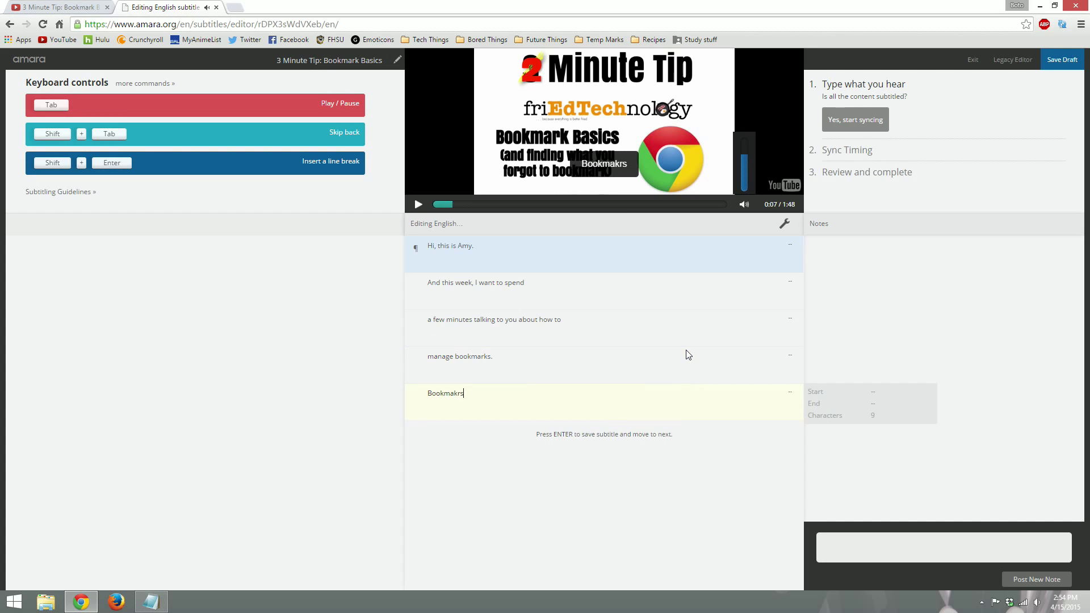
text( can be so awesome.)
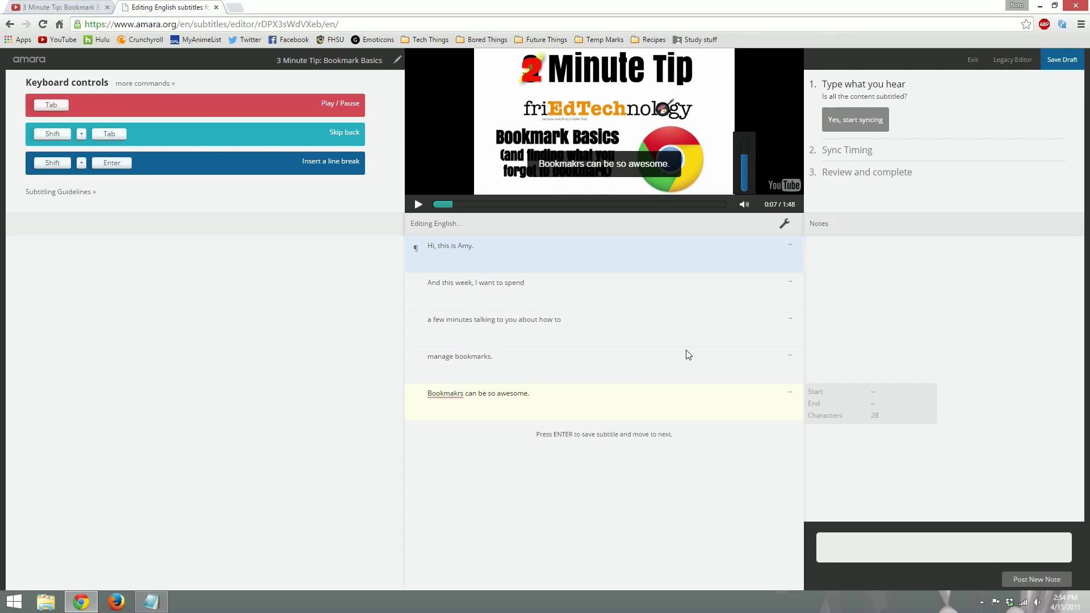
- Correct 'Bookmakrs' to 'Bookmarks' and extend that line to end with 'right up until'
right_click(454, 400)
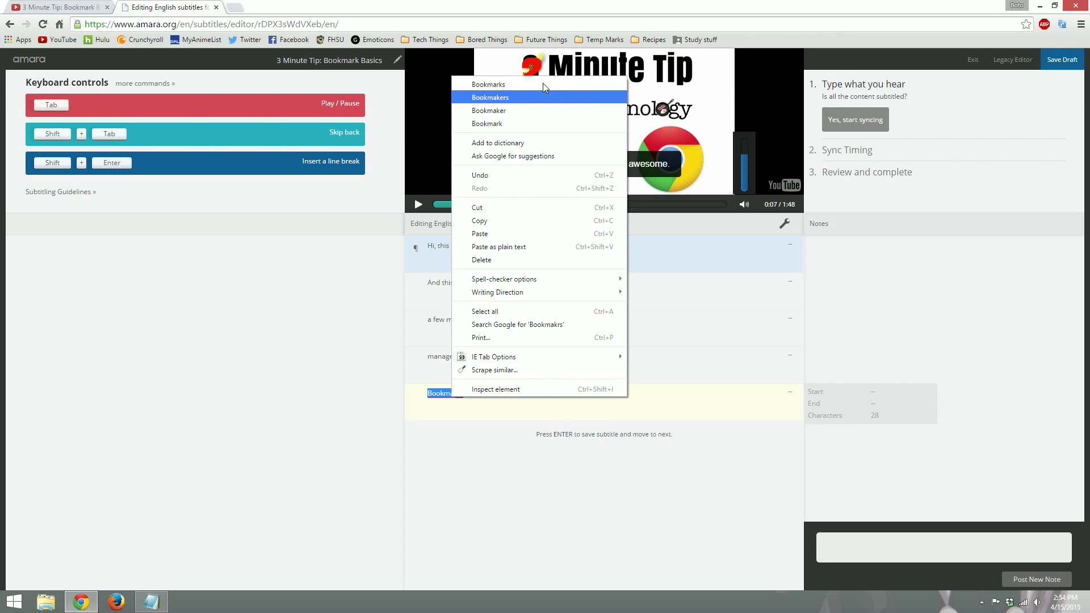
click(482, 97)
key(Tab)
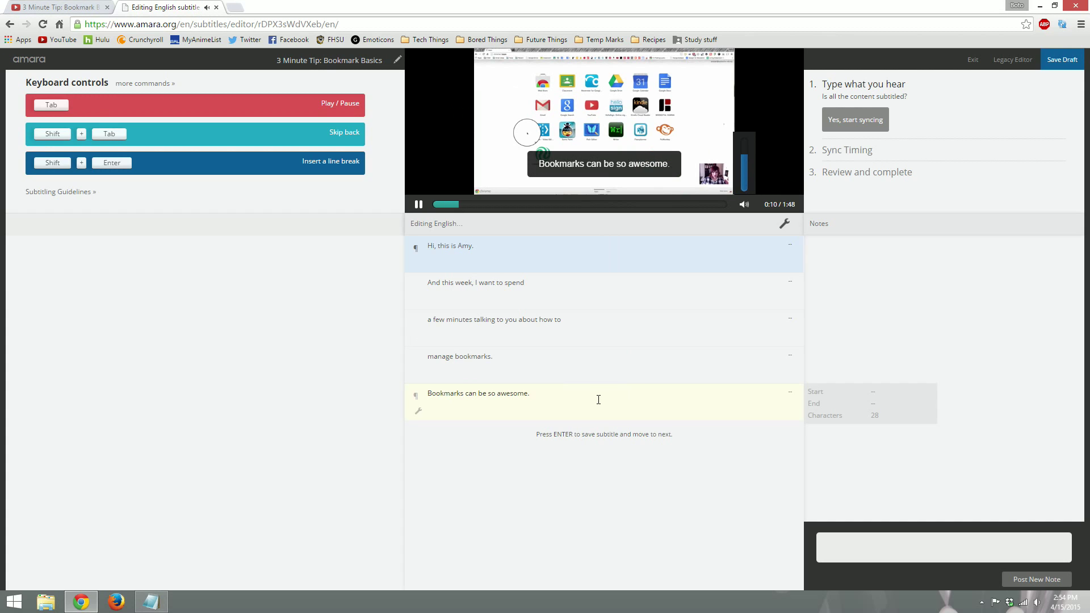
key(Tab)
key(BackSpace)
text(righ)
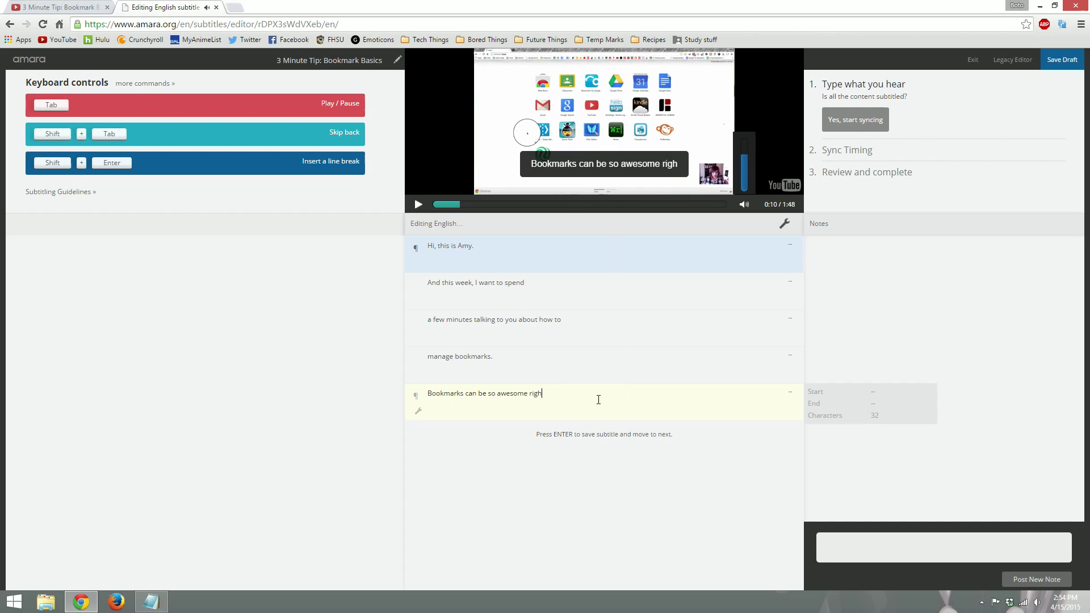
text(t up until)
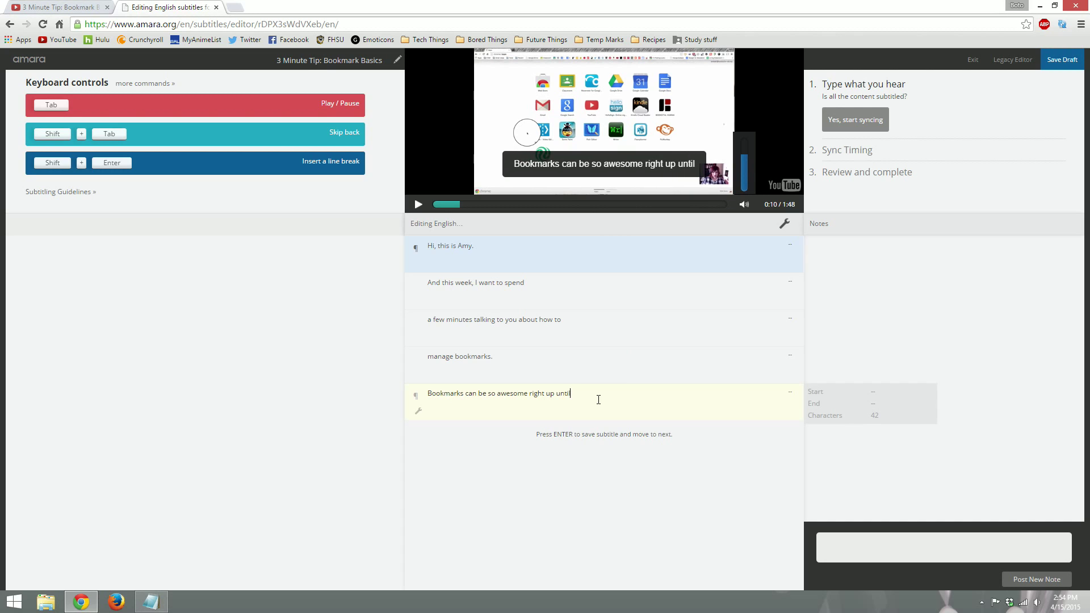
key(Return)
- Add the lines 'you forget to make one, and then you can't' and 'get back there.'
text(you forget )
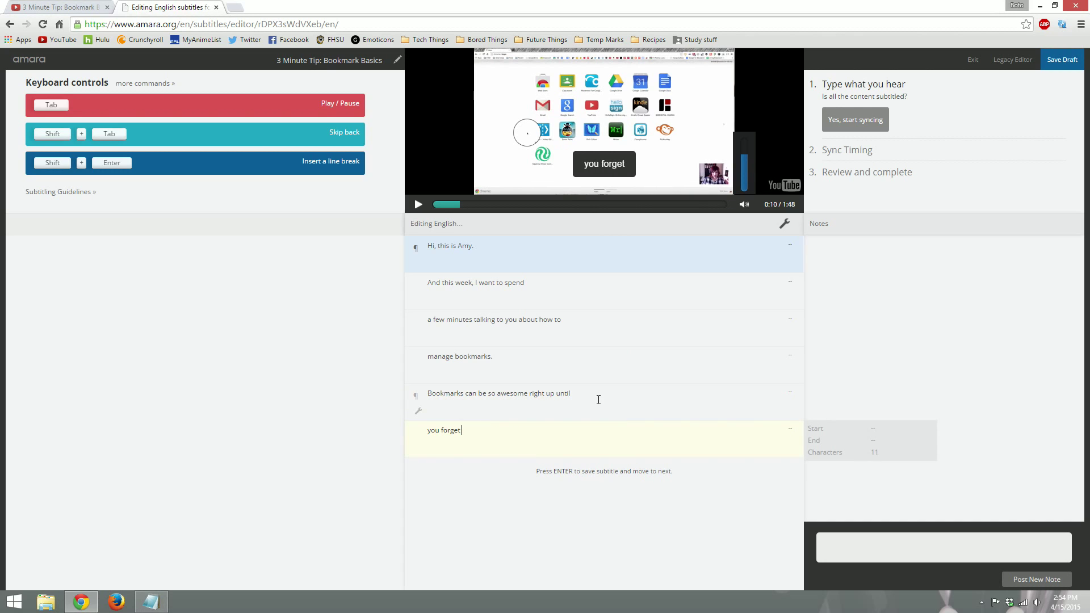
text(to make one.)
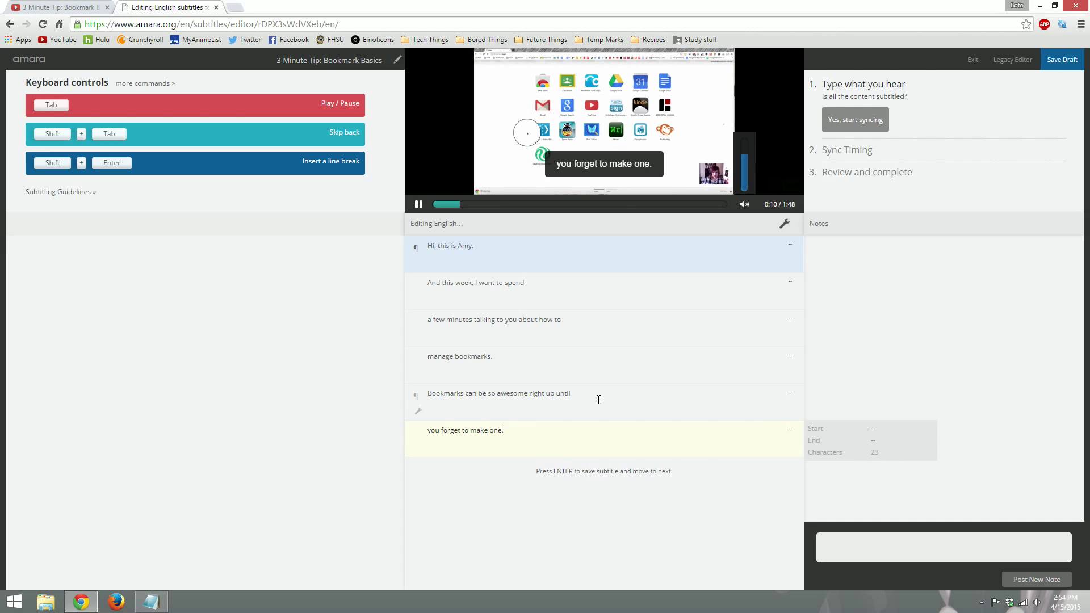
key(BackSpace)
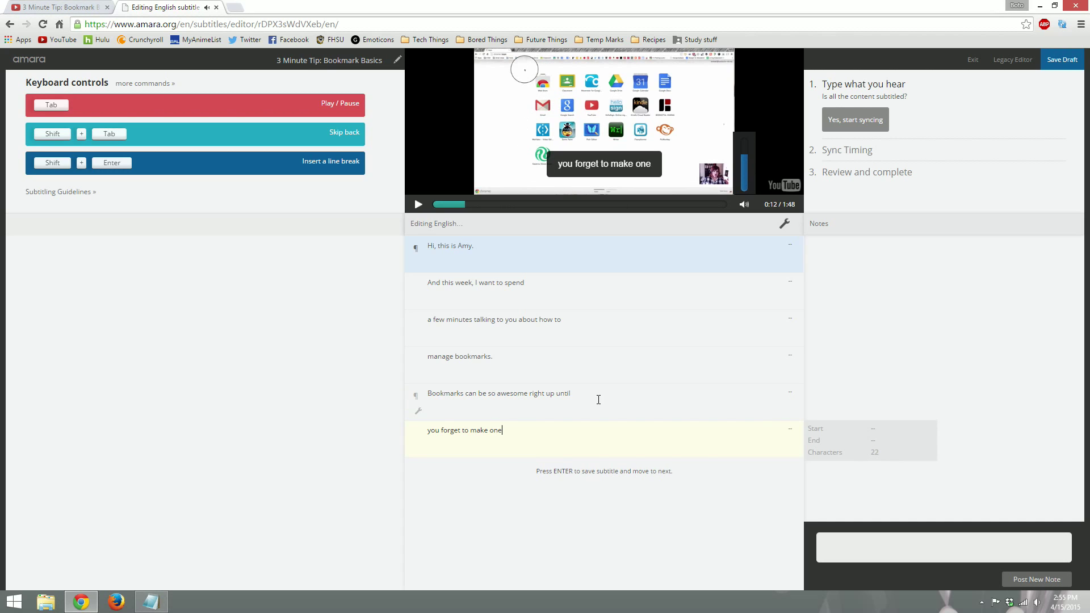
text(, and then you can't)
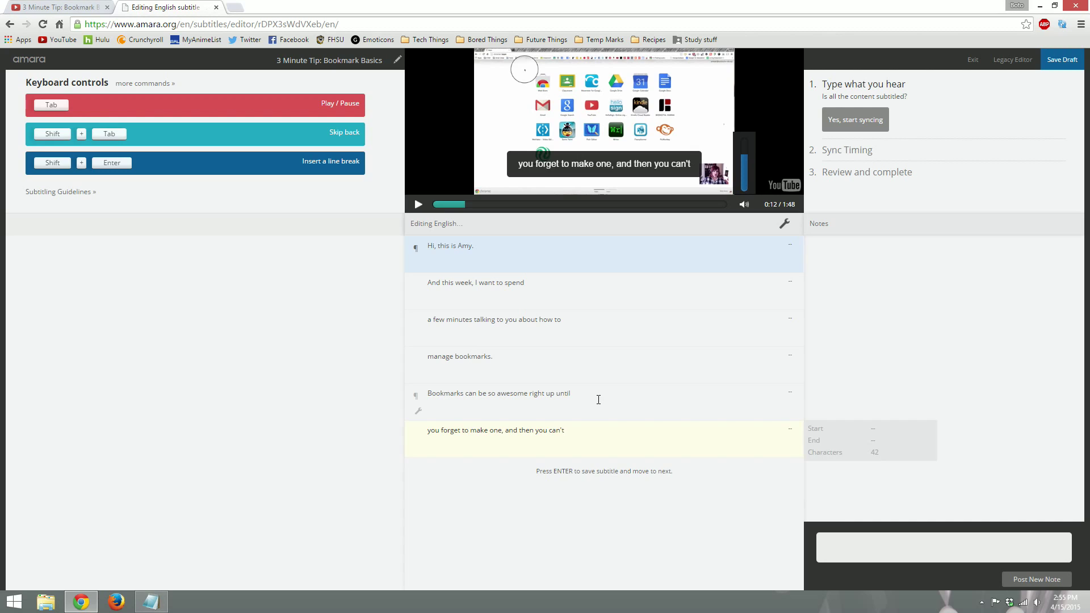
key(Return)
text(get back there.)
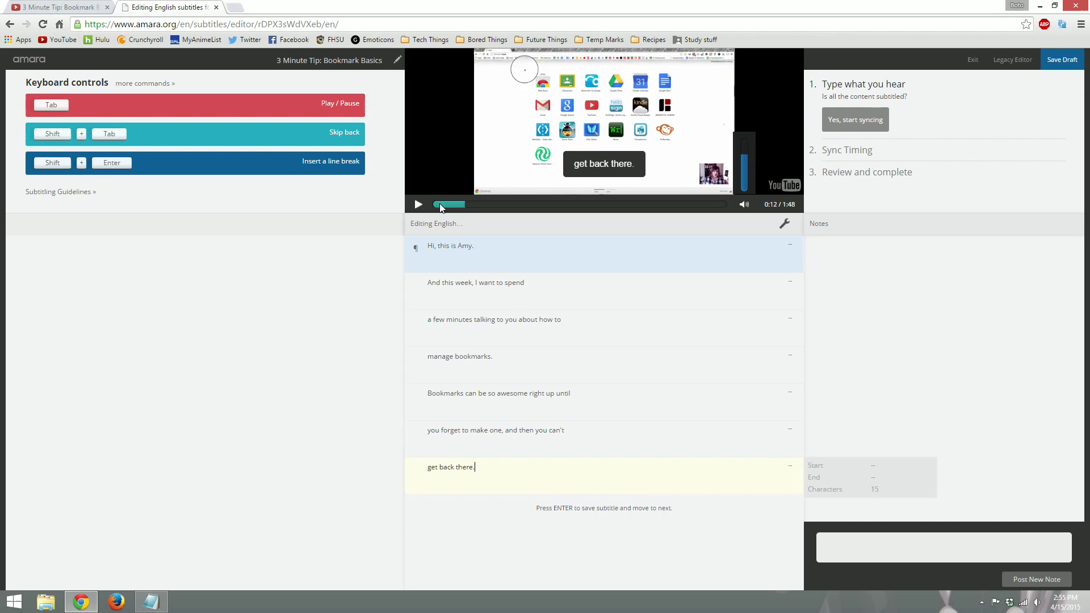
click(437, 205)
click(417, 205)
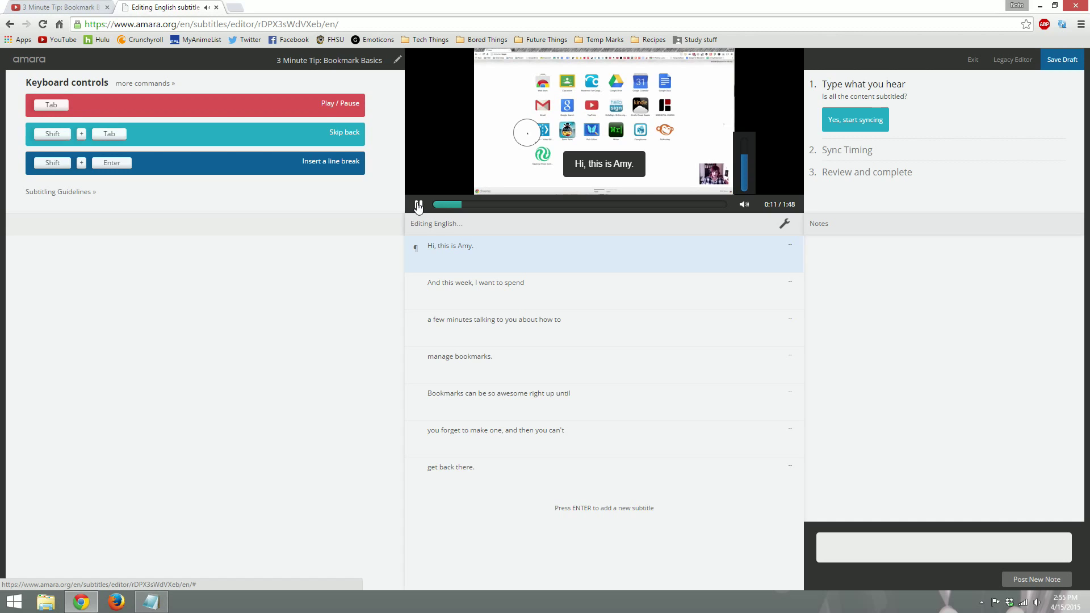
click(419, 206)
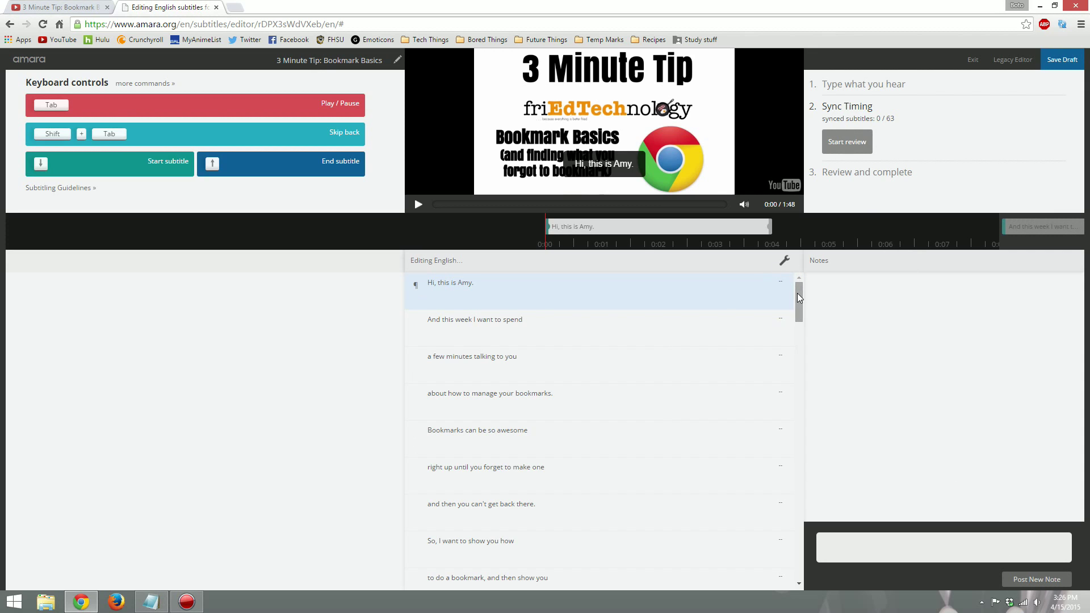
- Scroll through the full 63-line English subtitle list
drag(800, 296, 684, 343)
- Play the video and mark start times for the opening lines through 'that you just have visited before.'
key(Tab)
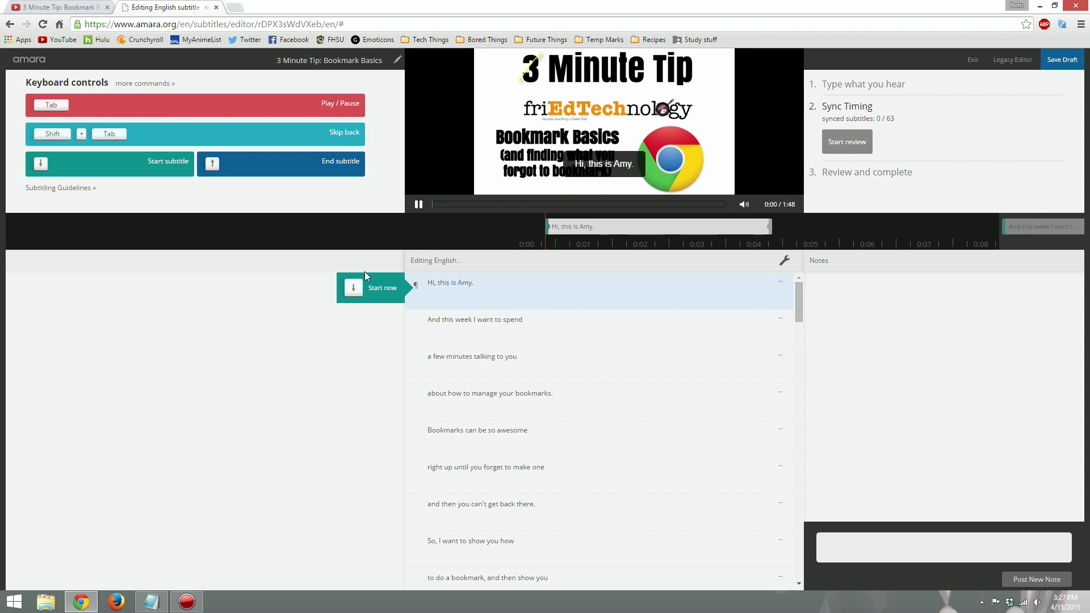
key(Down)
key(Down)
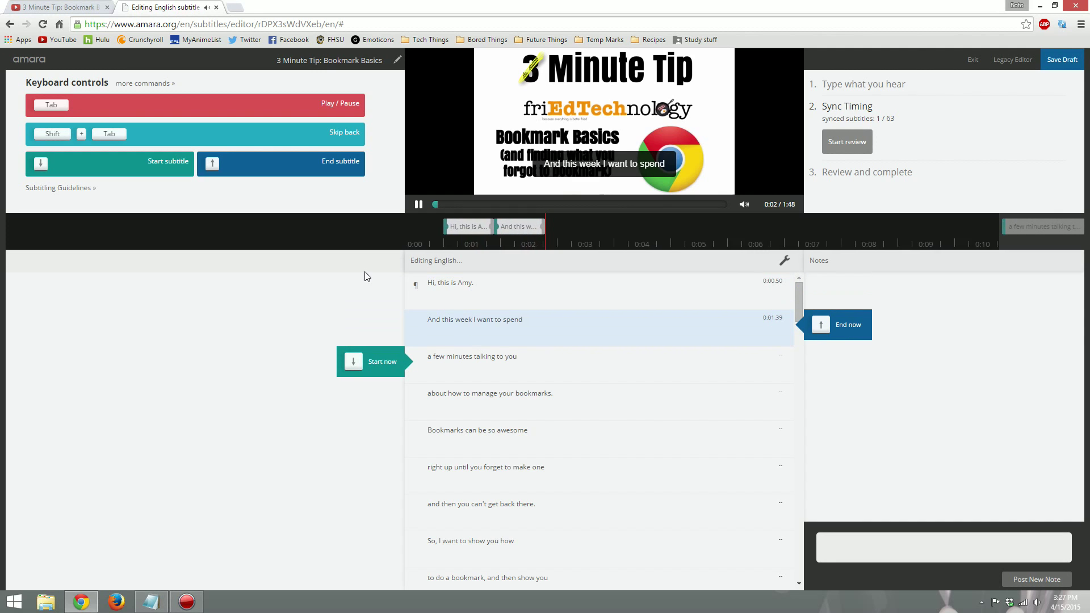
key(Down)
key(Down)
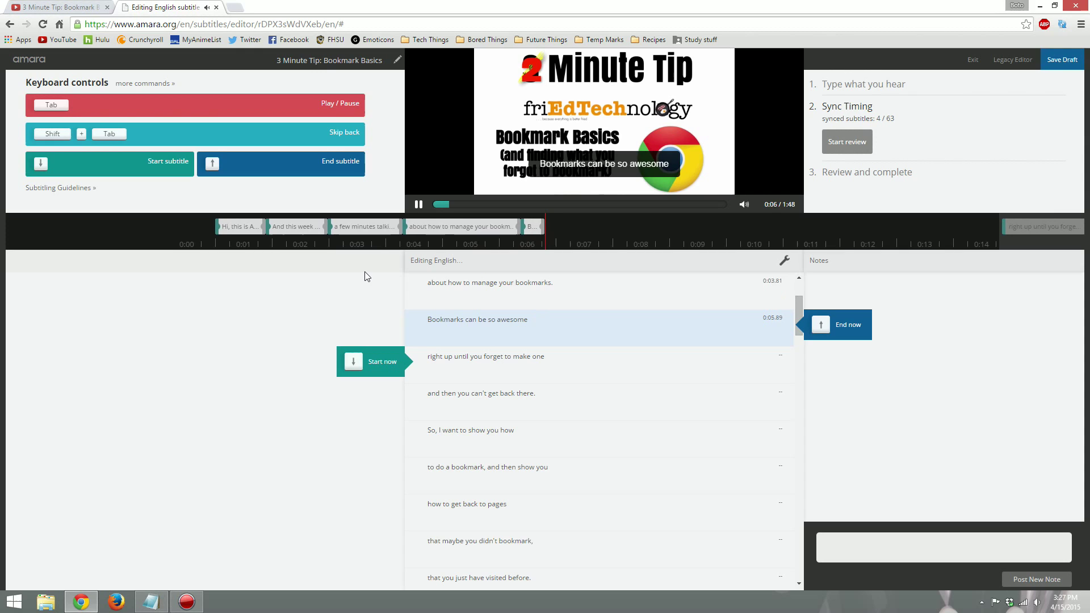
key(Down)
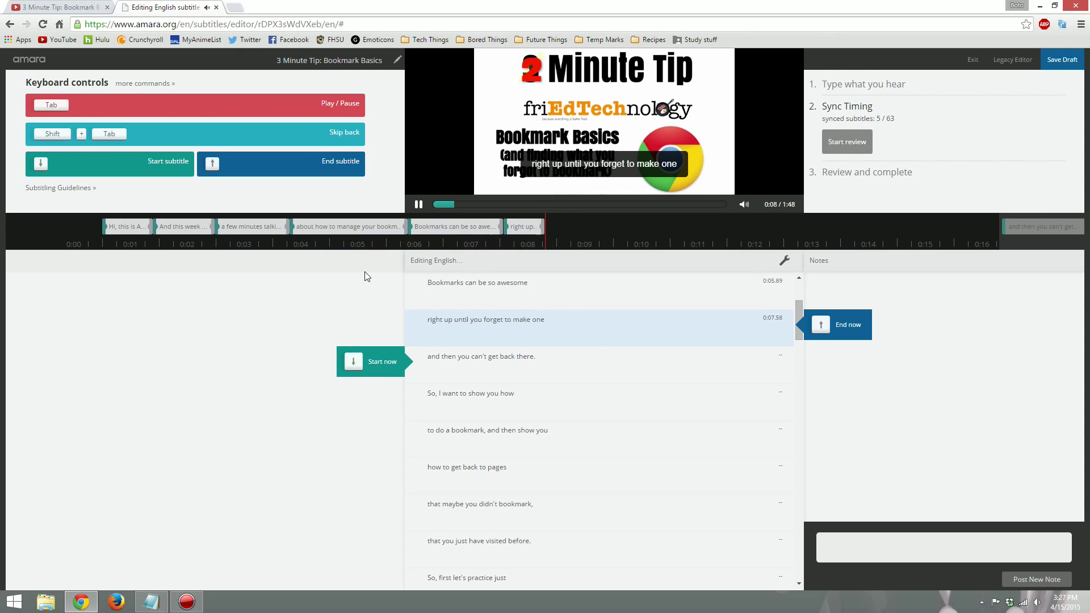
key(Down)
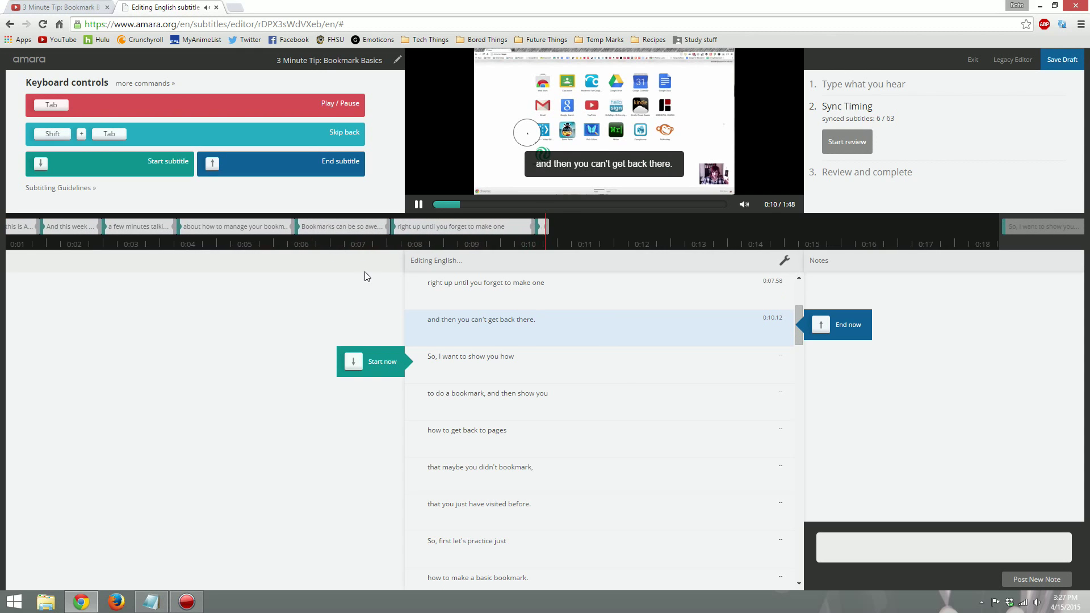
key(Down)
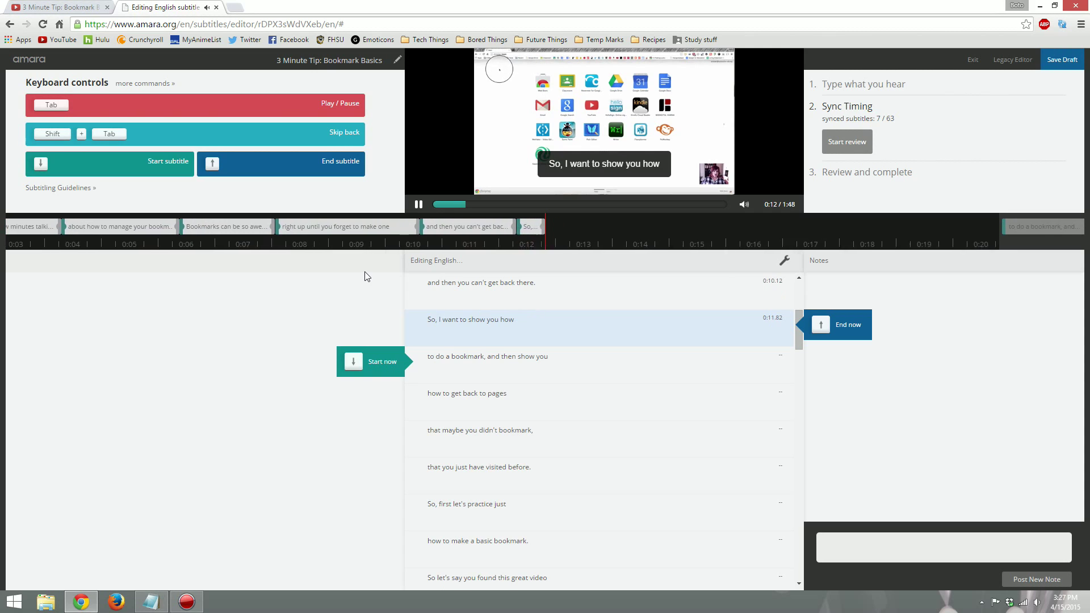
key(Down)
key(Down)
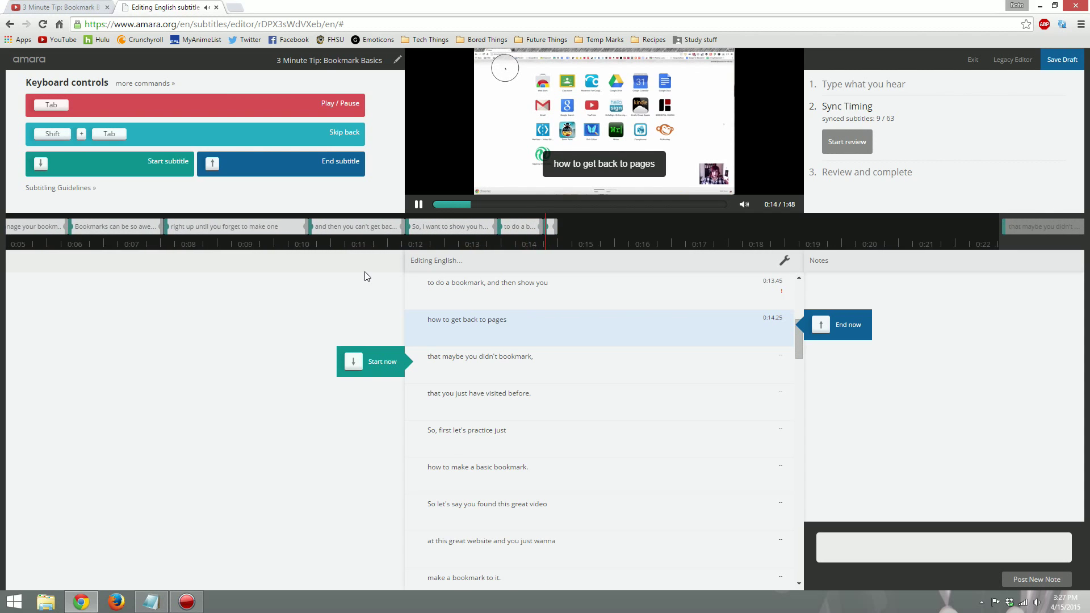
key(Down)
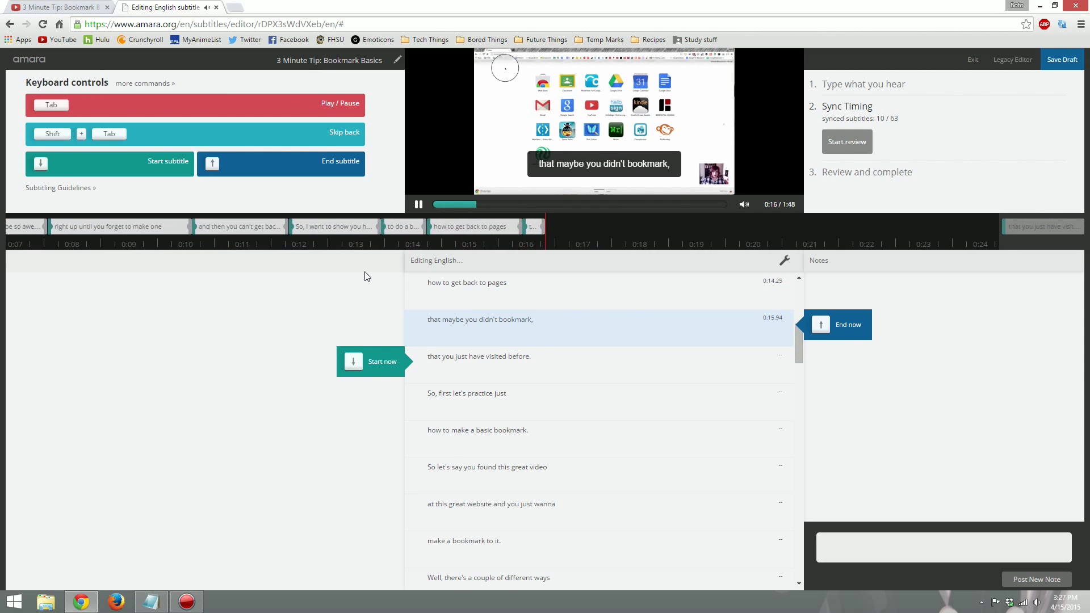
key(Down)
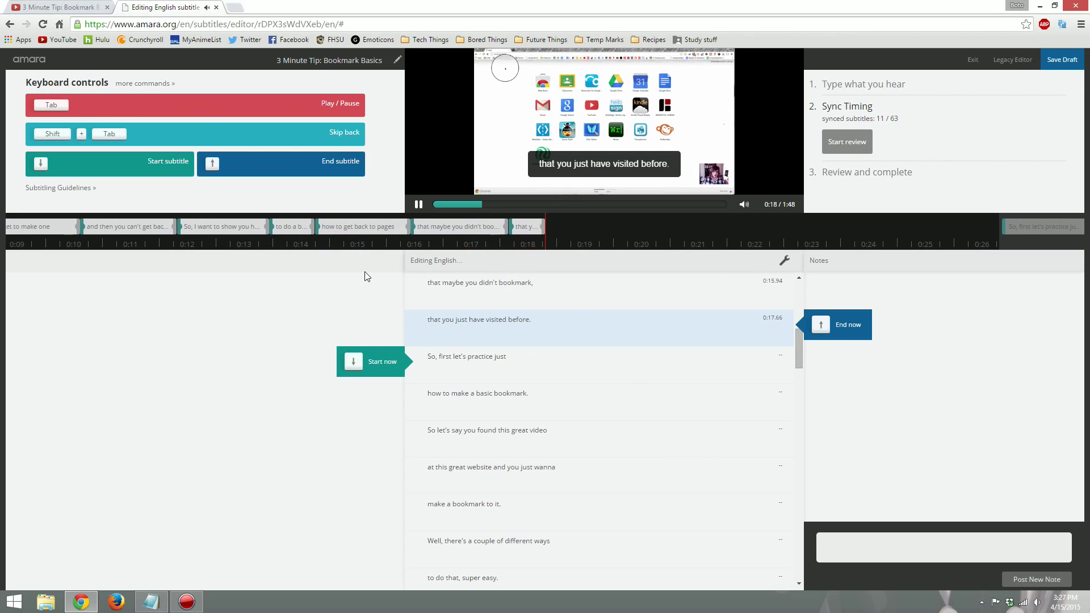
key(Down)
- Sync the remaining lines from 'So, first let's practice just' to 'Thanks, and have a great day! Bye-bye.' at 1:44.42
key(Tab)
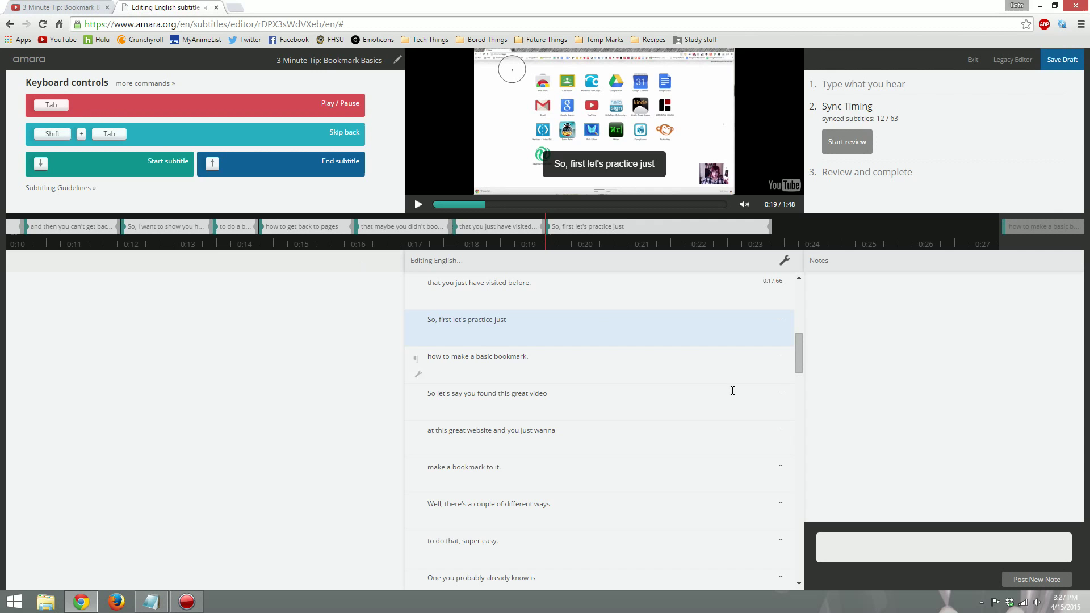
drag(799, 347, 797, 288)
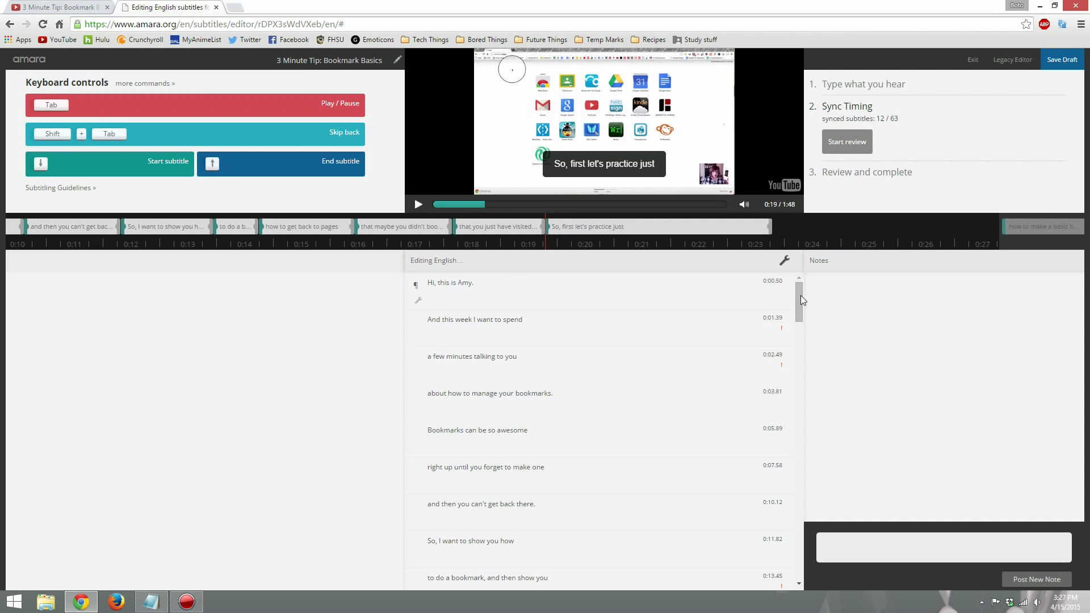
drag(800, 295, 795, 347)
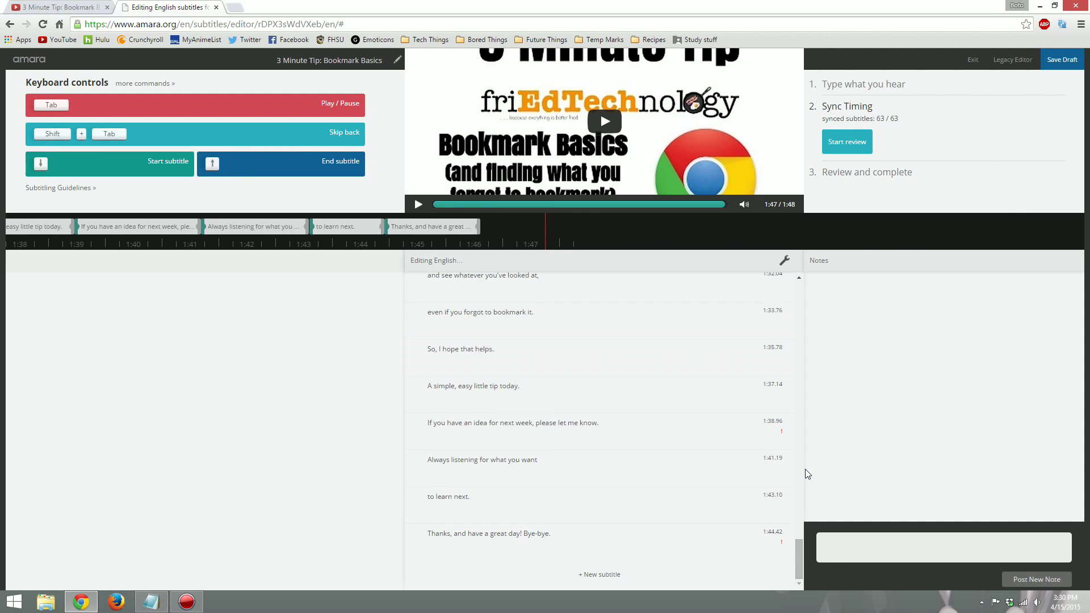
- Scroll the subtitle list back to the top, scrub to about 0:20 and pause to spot-check captions
drag(799, 559, 792, 284)
click(784, 260)
click(694, 204)
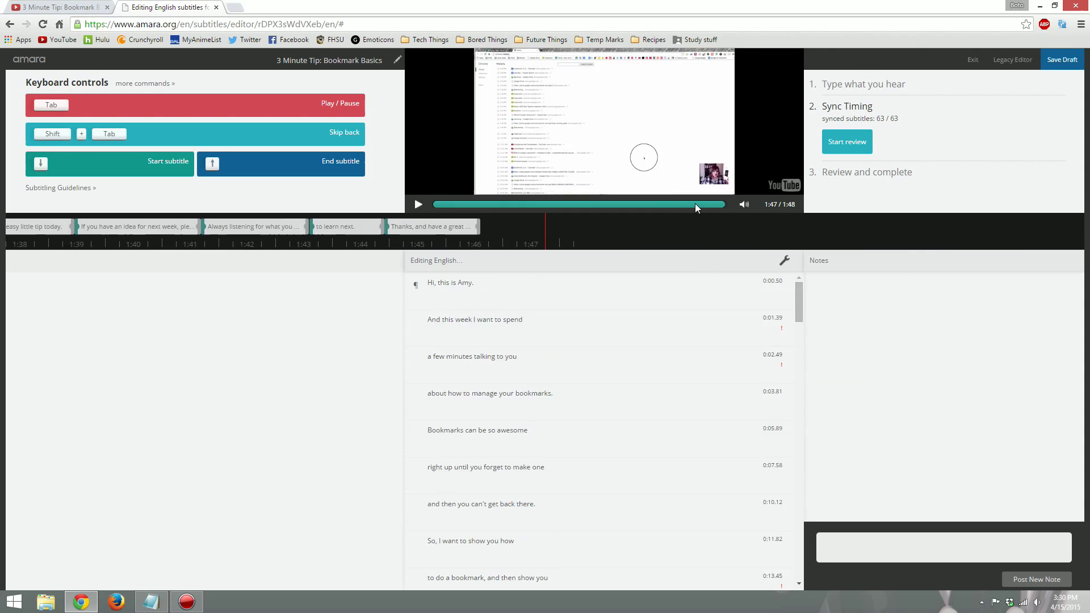
drag(695, 203, 435, 205)
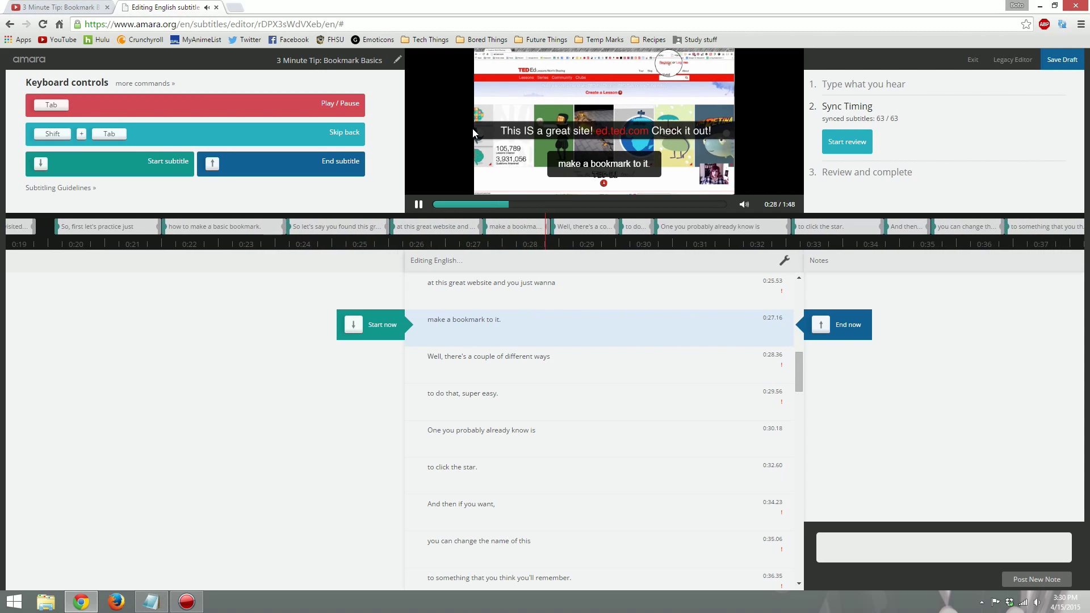
key(Tab)
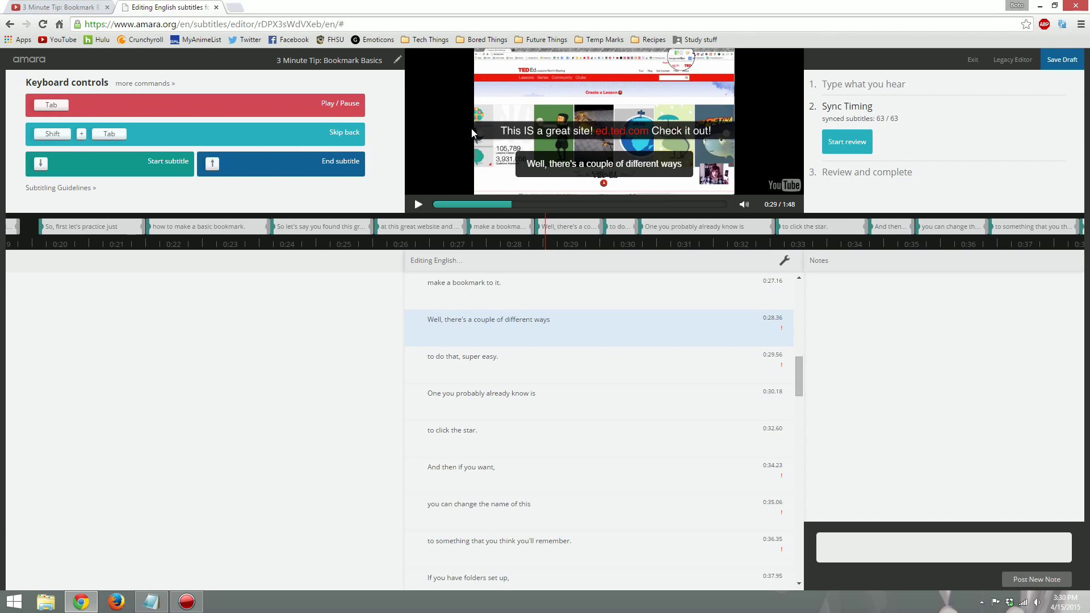
- Move to final review and make the first subtitle start at 0:00.33
click(856, 144)
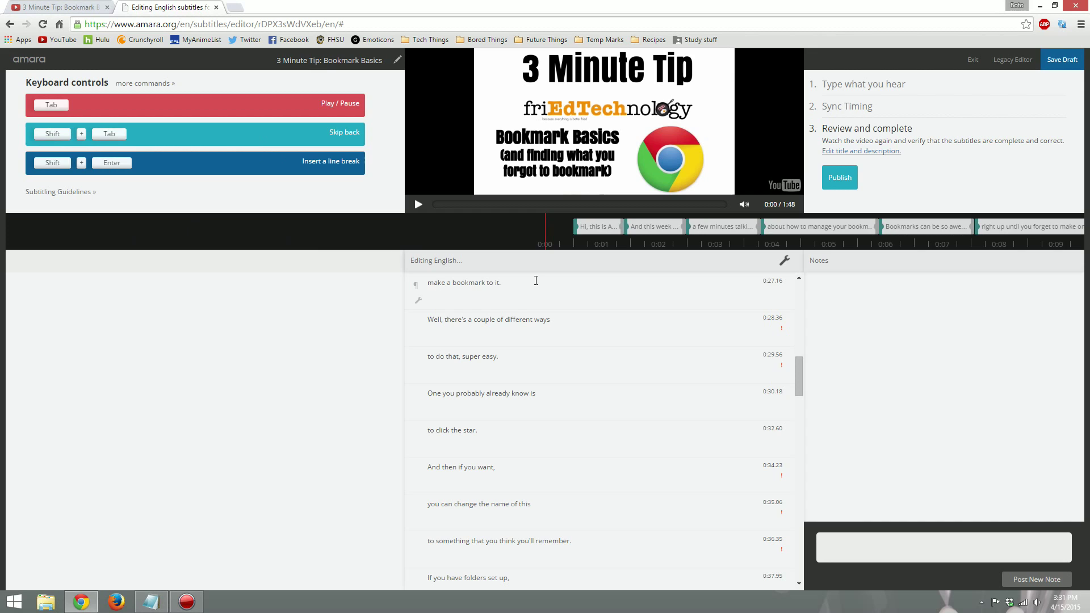
key(Tab)
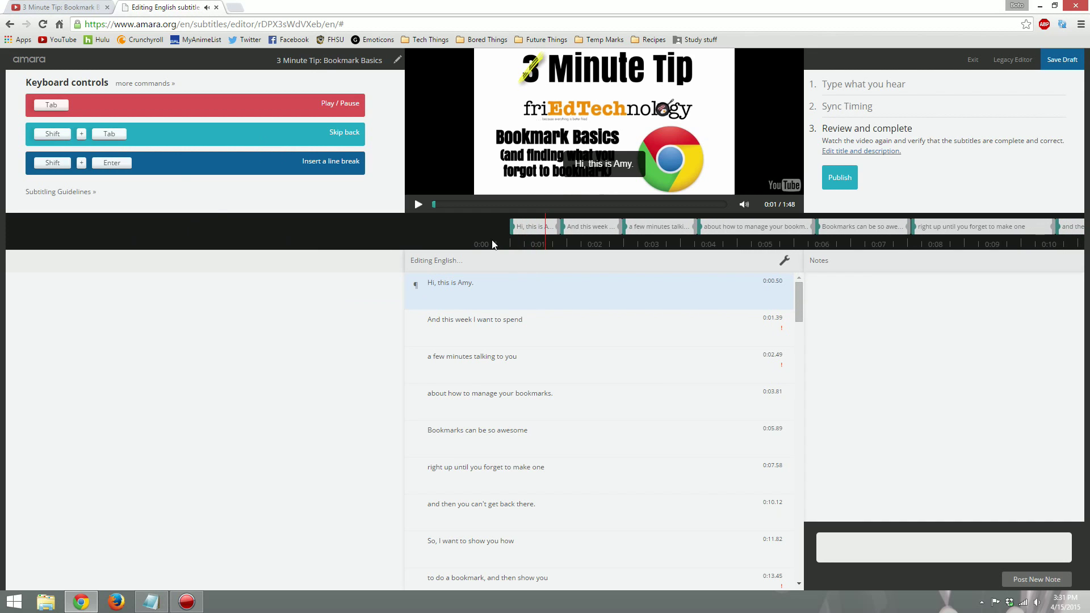
drag(493, 244, 541, 237)
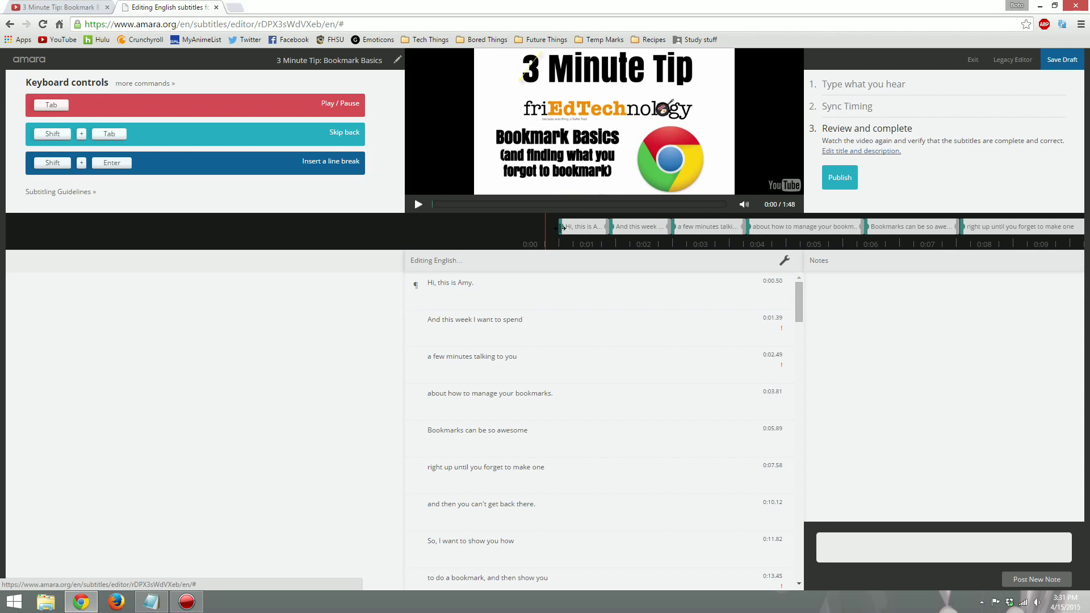
drag(561, 226, 552, 226)
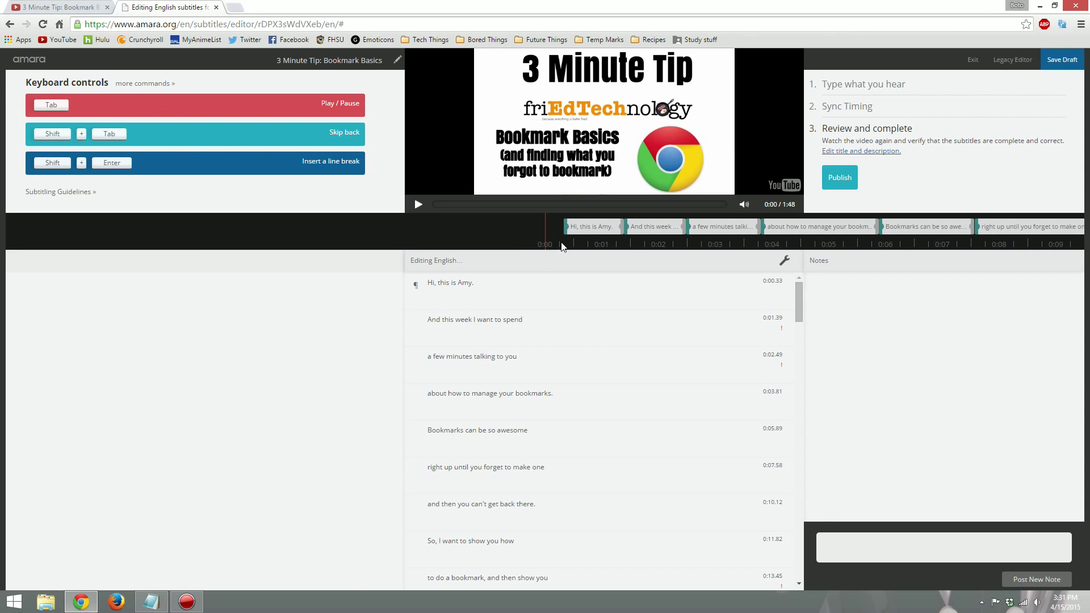
key(Tab)
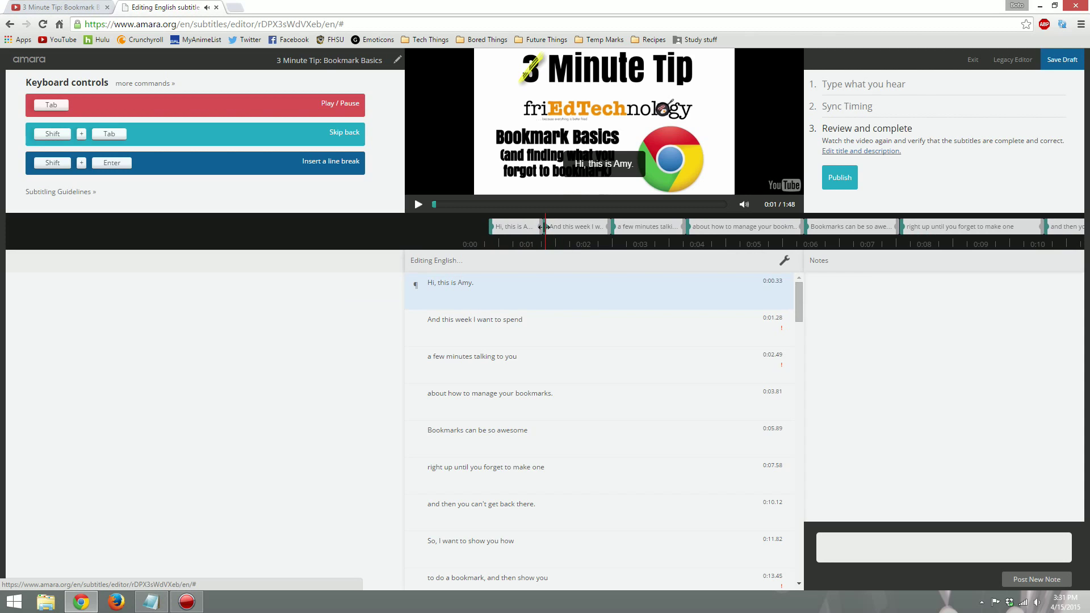
- Start 'And this week I want to spend' at 0:01.25 and replay the opening
drag(549, 227, 542, 229)
key(shift+Tab)
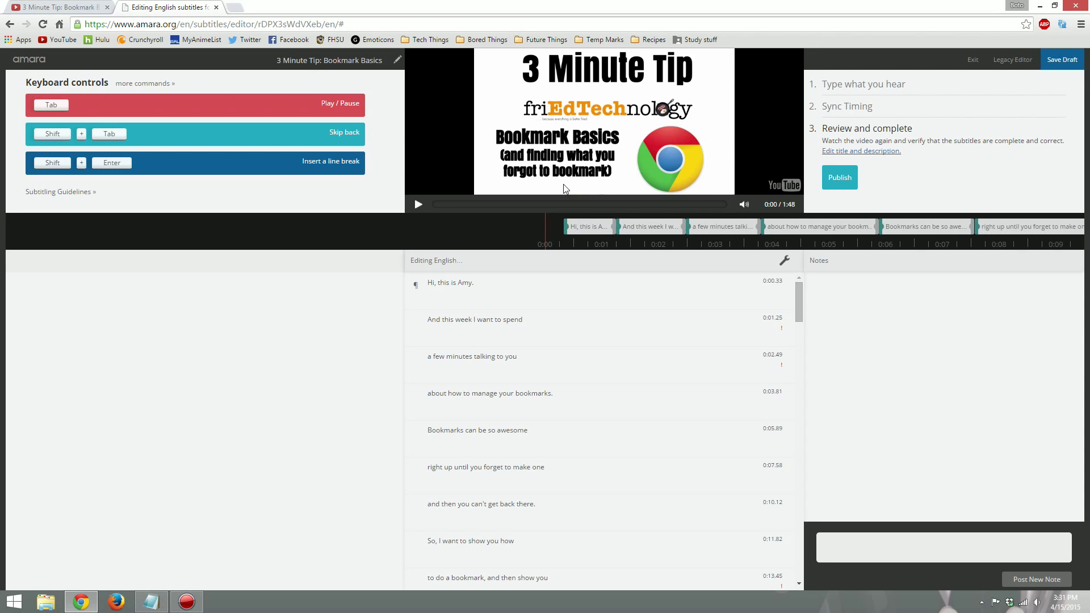
key(Tab)
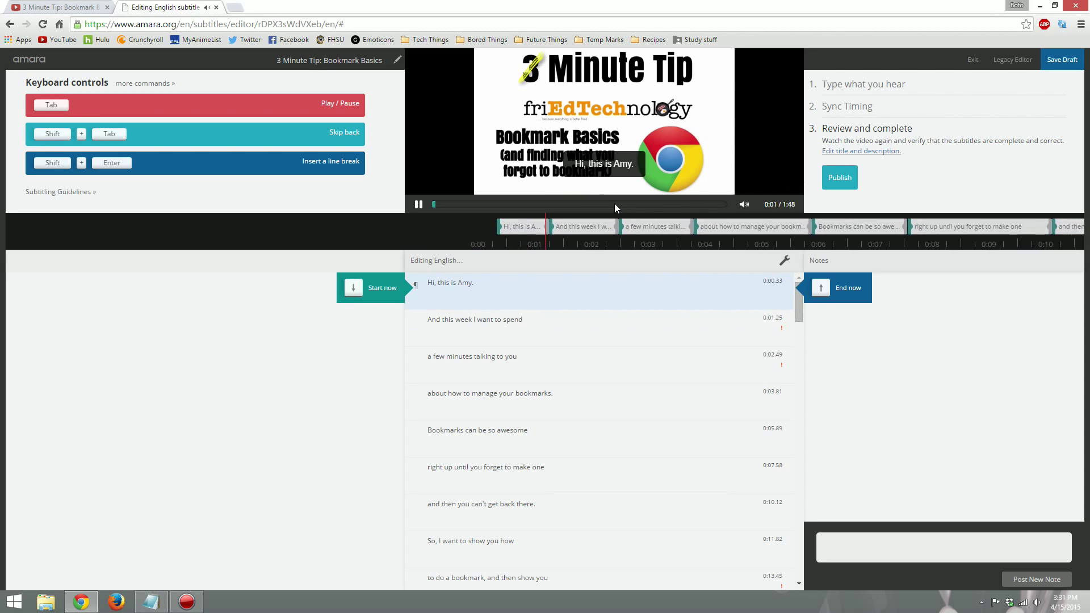
- Start the third subtitle at 0:02.47 and 'Bookmarks can be so awesome' at 0:05.72
key(Tab)
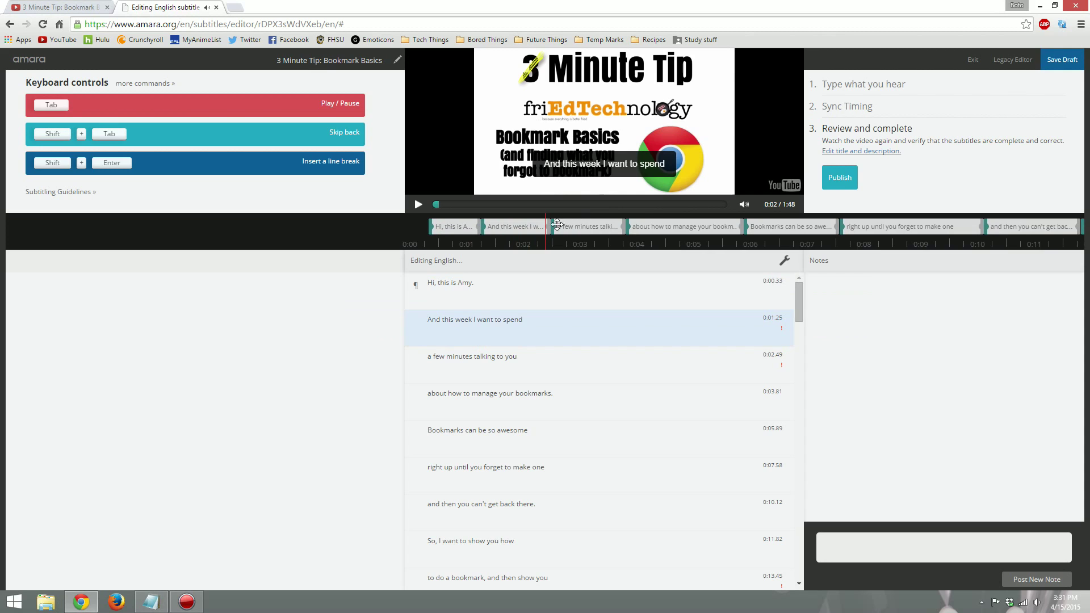
drag(558, 225, 542, 226)
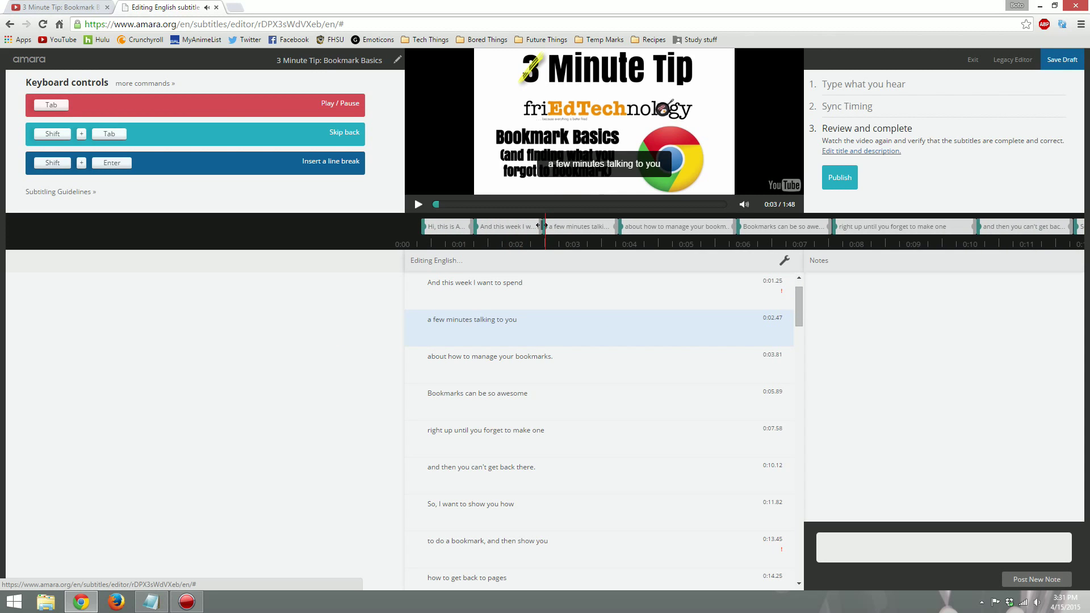
key(Tab)
key(Tab)
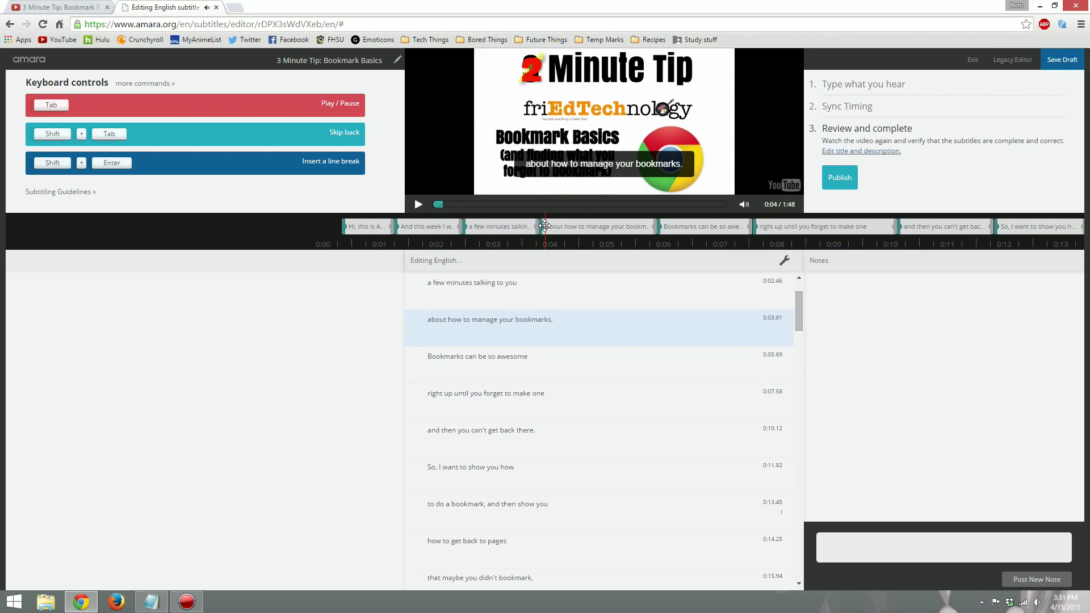
key(Tab)
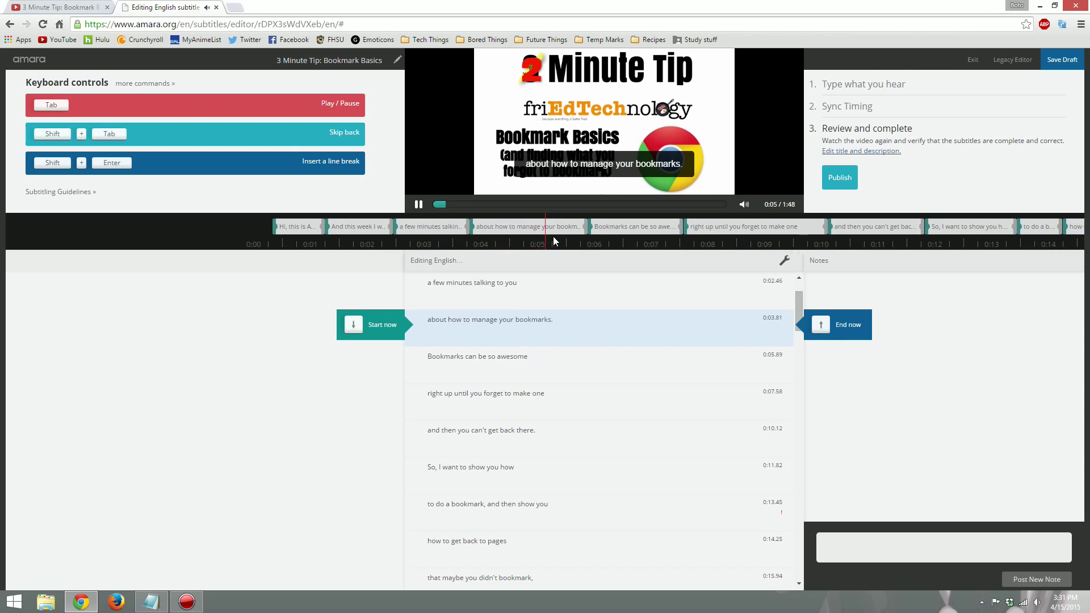
key(Tab)
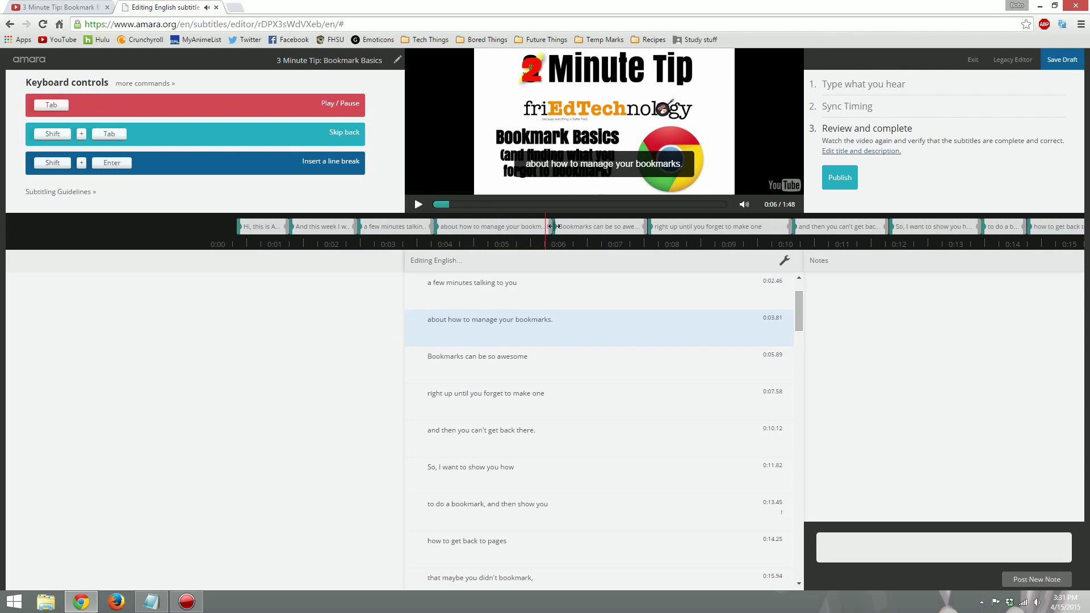
drag(552, 225, 545, 226)
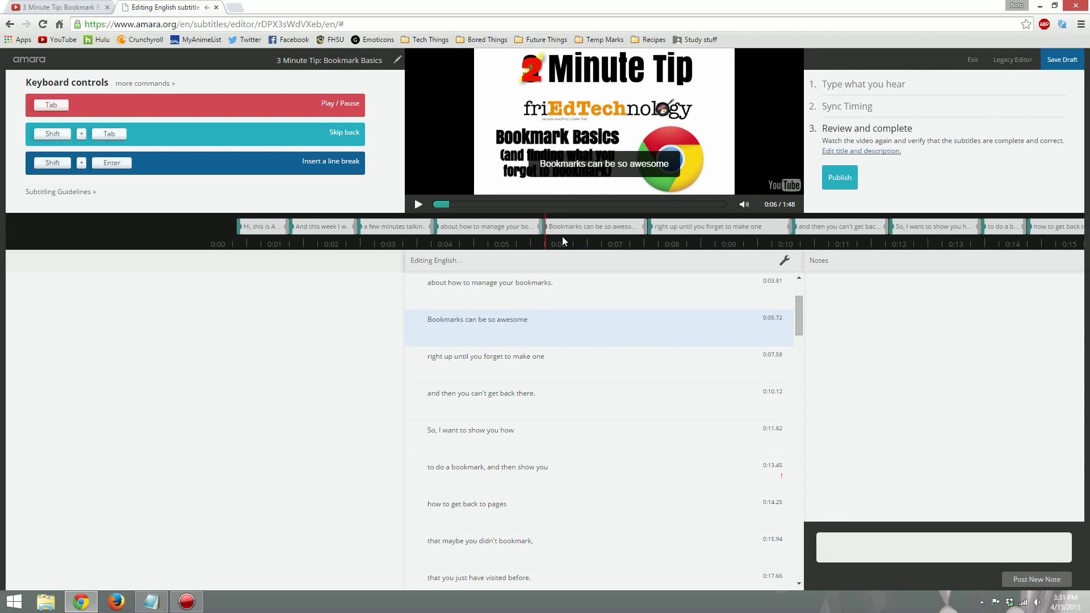
key(Tab)
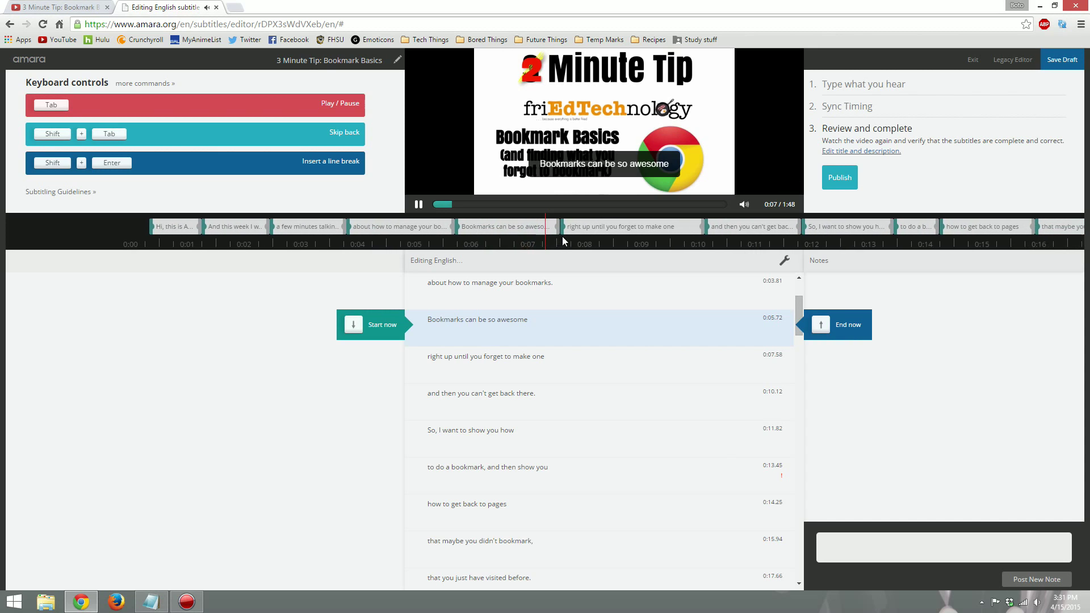
key(Tab)
key(Tab)
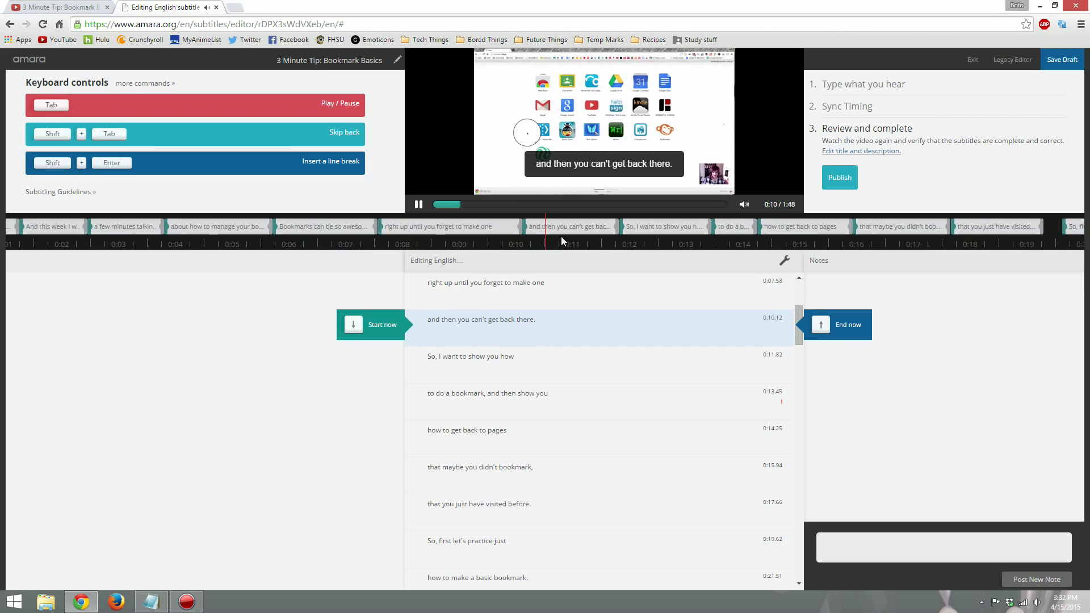
- Make 'and then you can't get back there.' end sooner, leaving a gap before the next line
key(Tab)
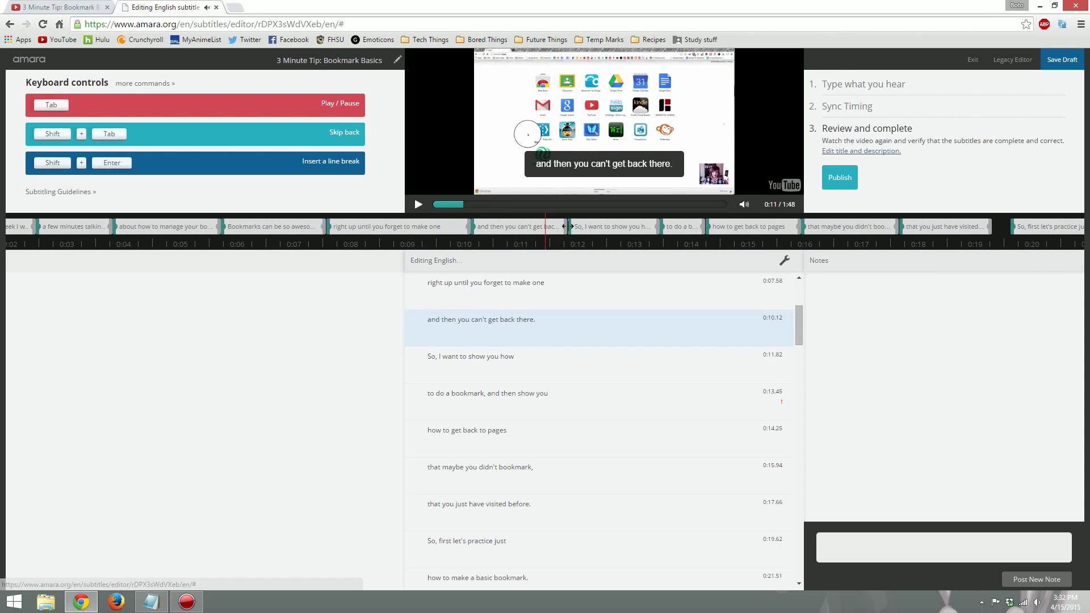
drag(561, 227, 550, 227)
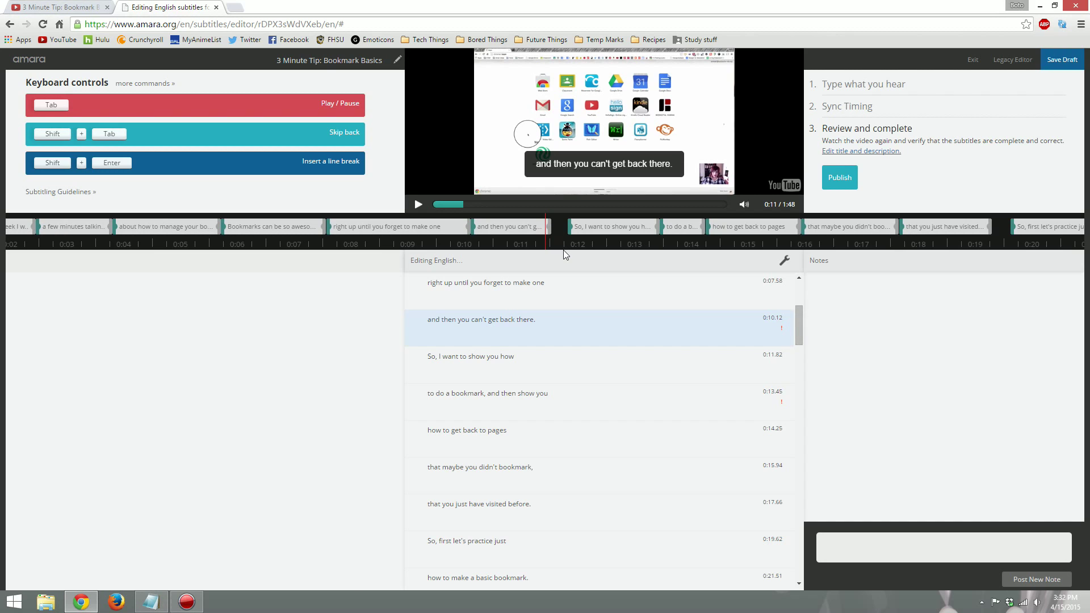
key(Tab)
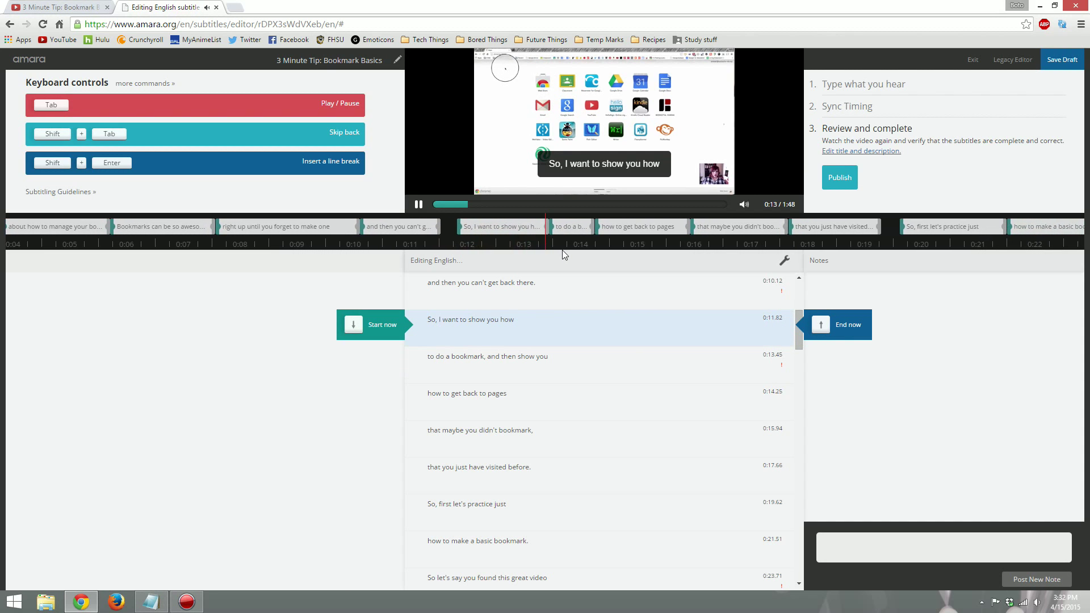
key(Tab)
key(shift+Tab)
key(Tab)
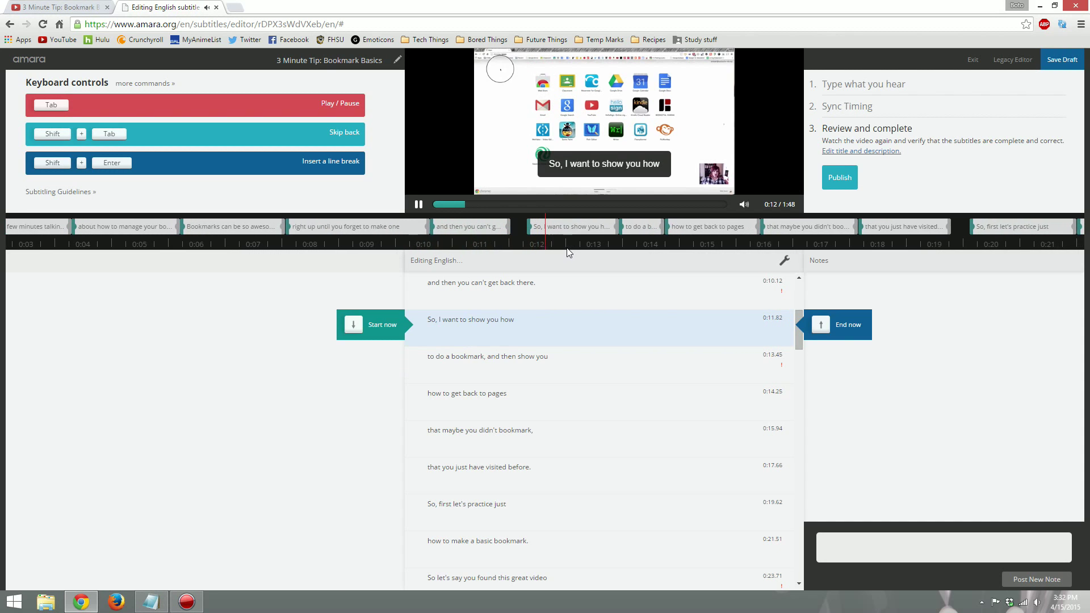
key(Tab)
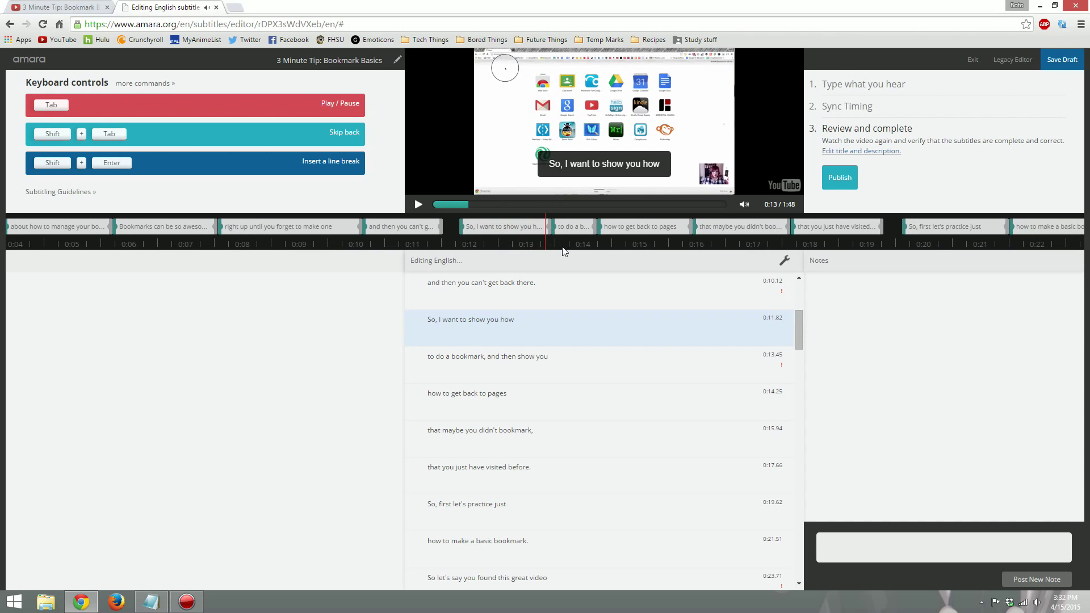
- Start 'to do a bookmark' slightly earlier and end 'that maybe you didn't bookmark' sooner
drag(551, 226, 544, 226)
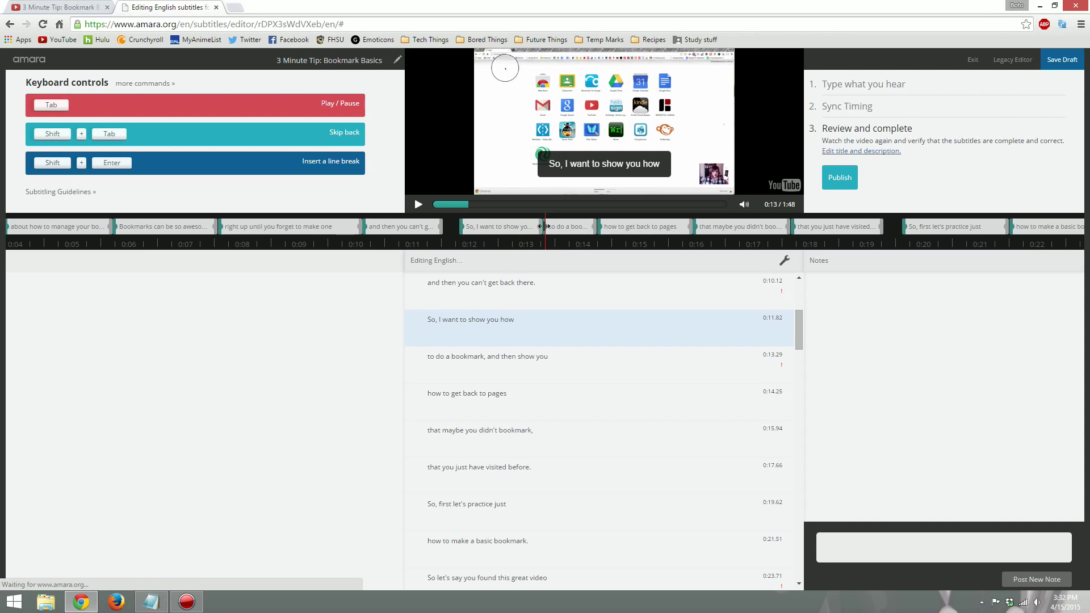
key(Tab)
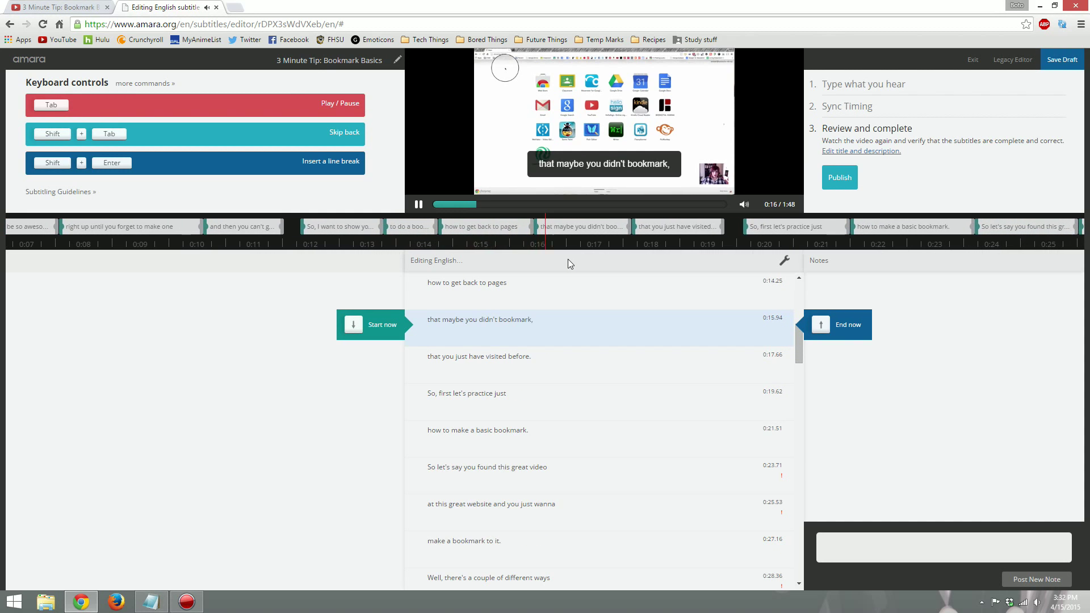
key(Tab)
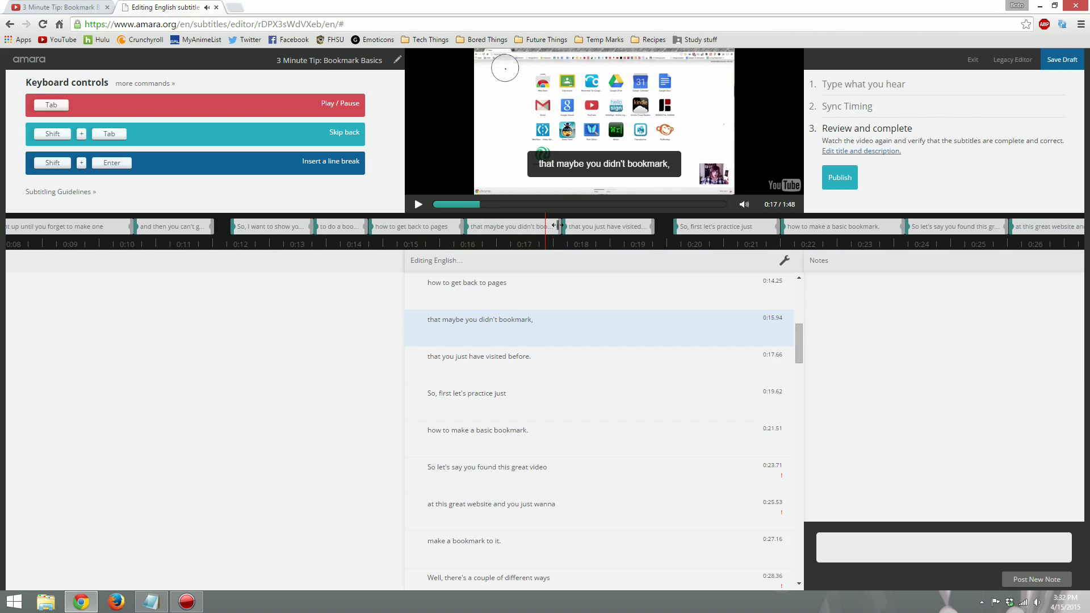
drag(558, 225, 548, 226)
key(Tab)
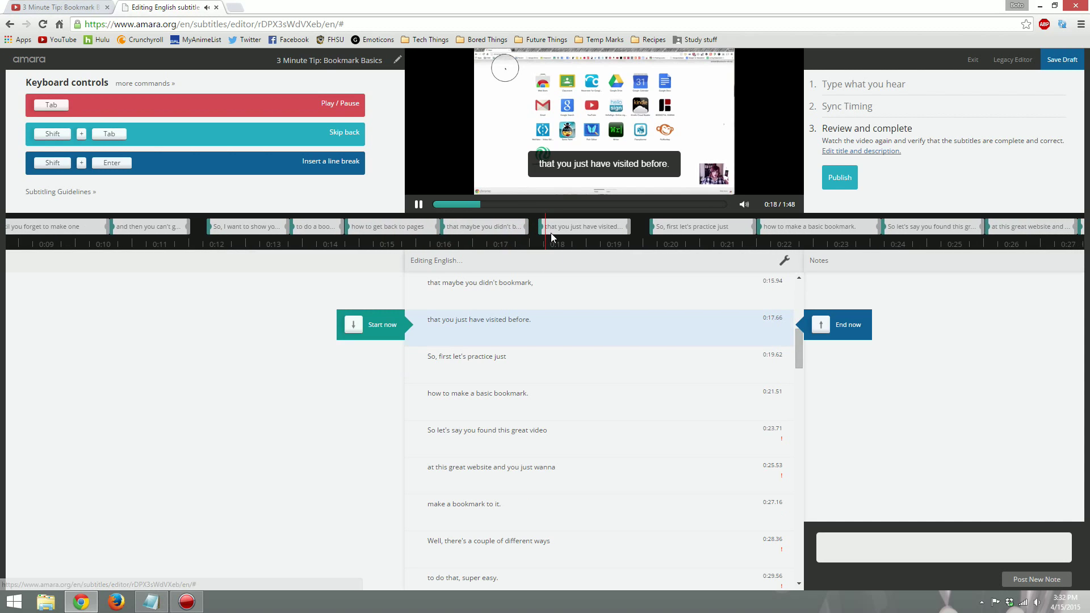
key(Tab)
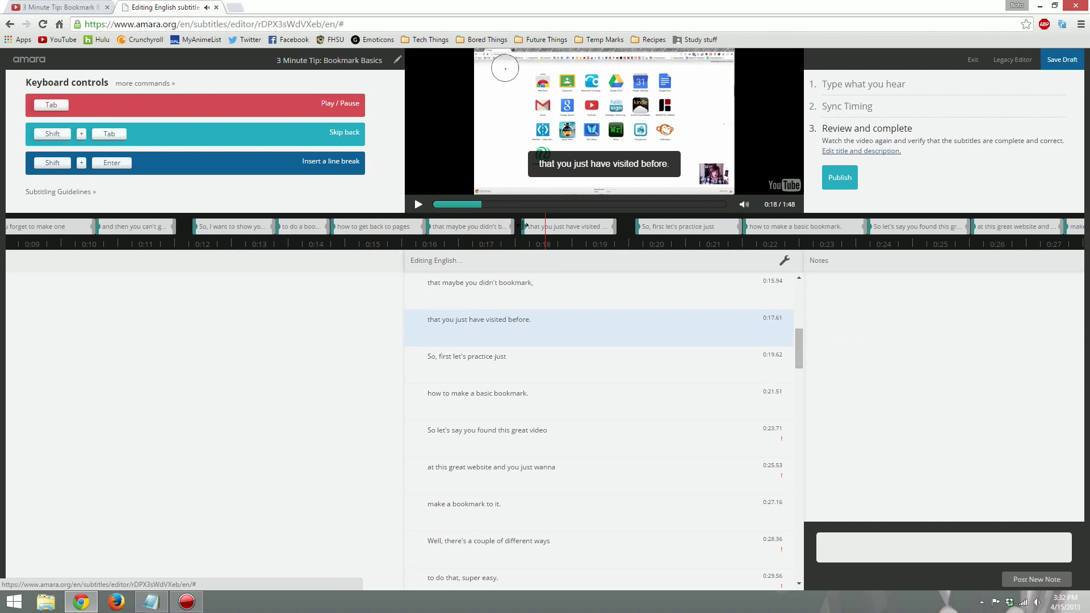
key(shift+Tab)
key(Tab)
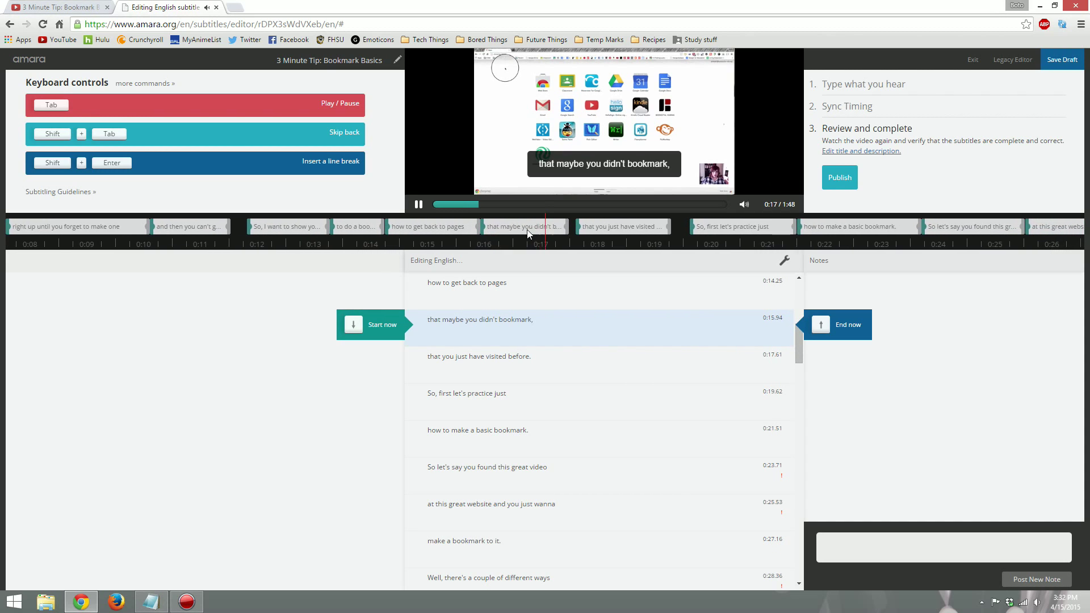
key(Tab)
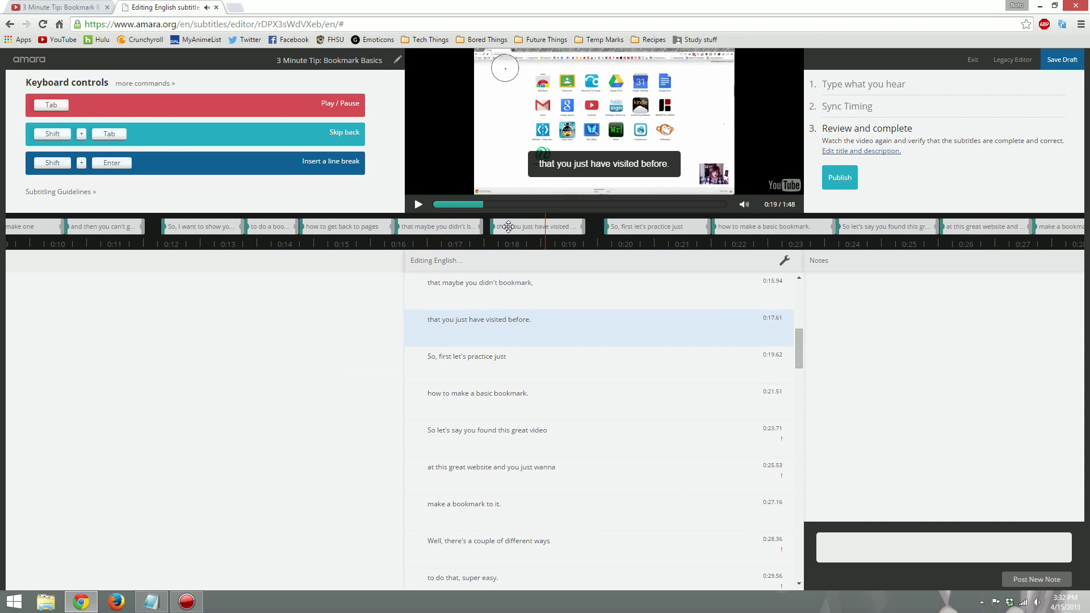
- Start 'that you just have visited before.' slightly earlier and recheck around 0:18–0:19
drag(494, 226, 492, 226)
key(shift+Tab)
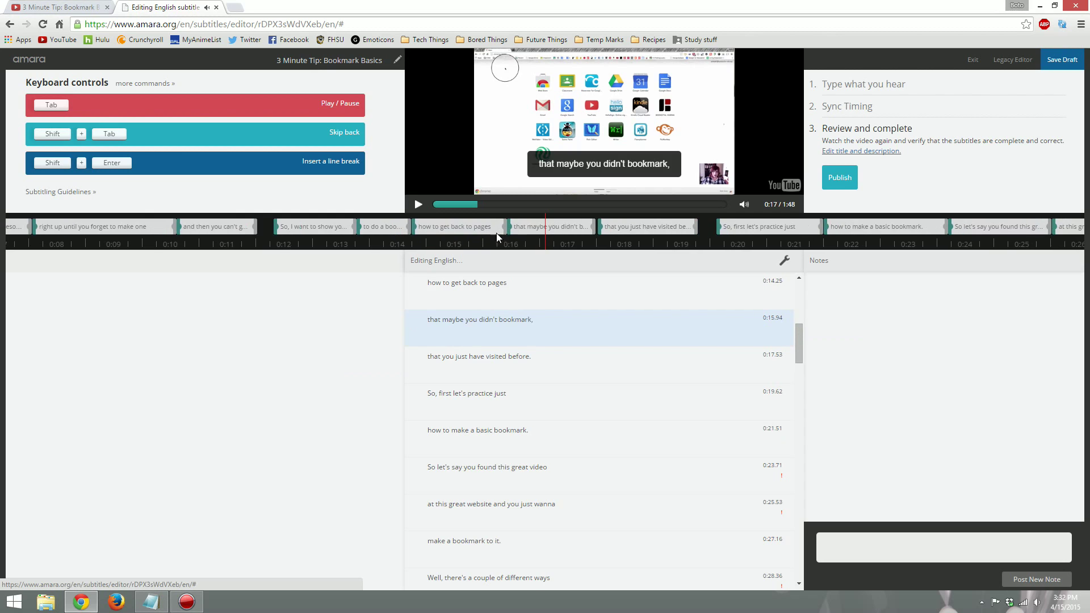
key(Tab)
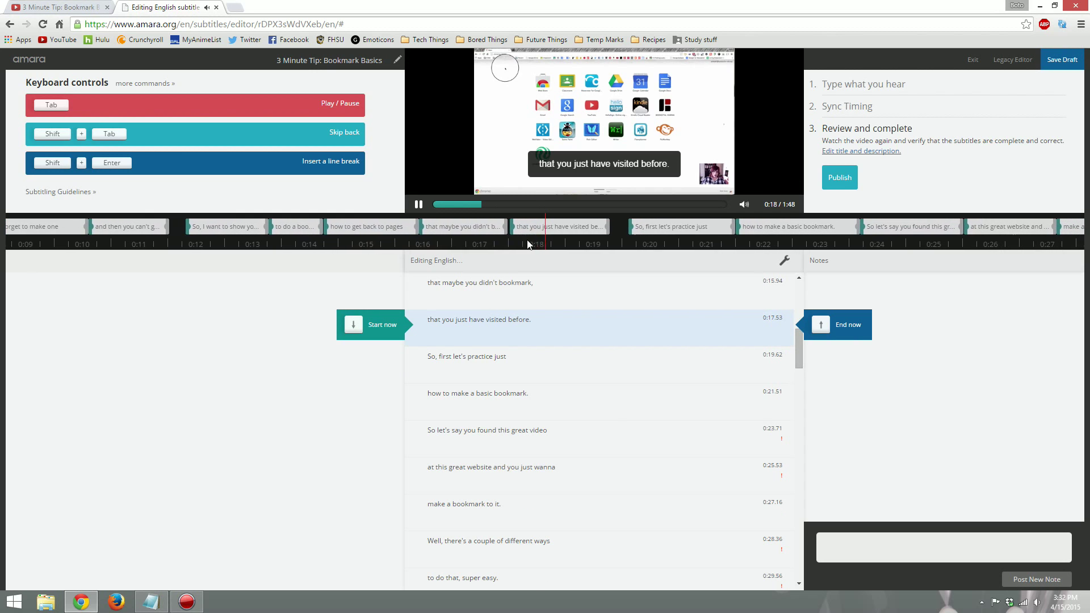
key(Tab)
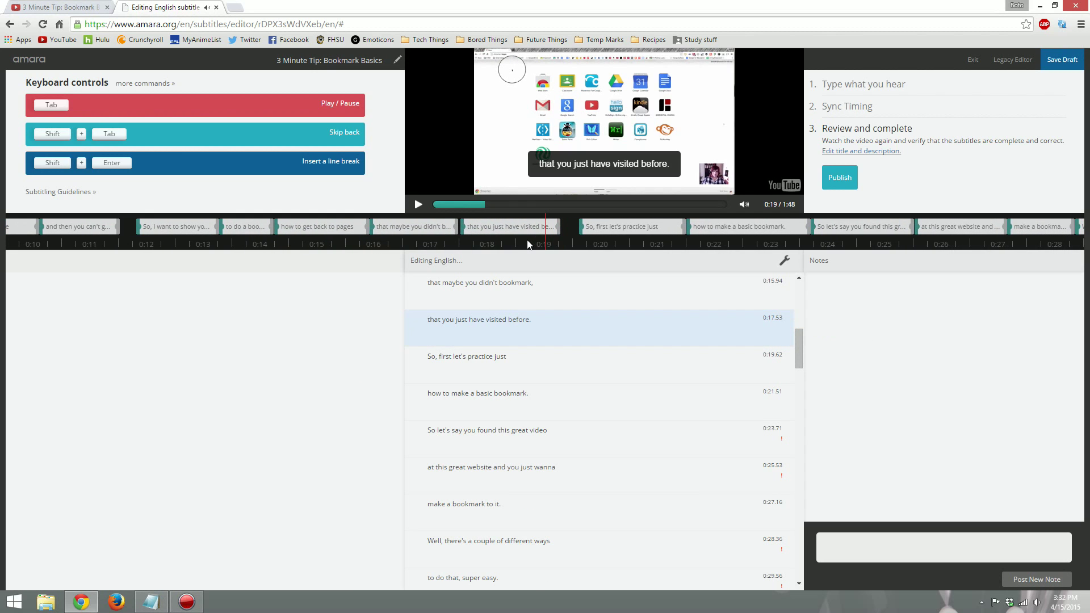
key(Tab)
key(Tab)
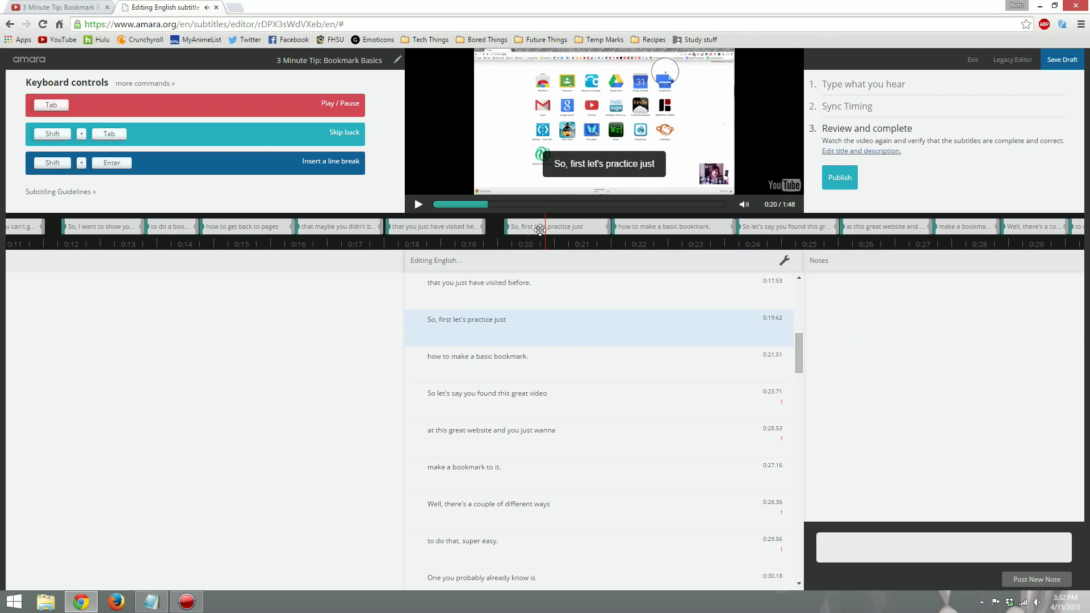
key(shift+Tab)
key(Tab)
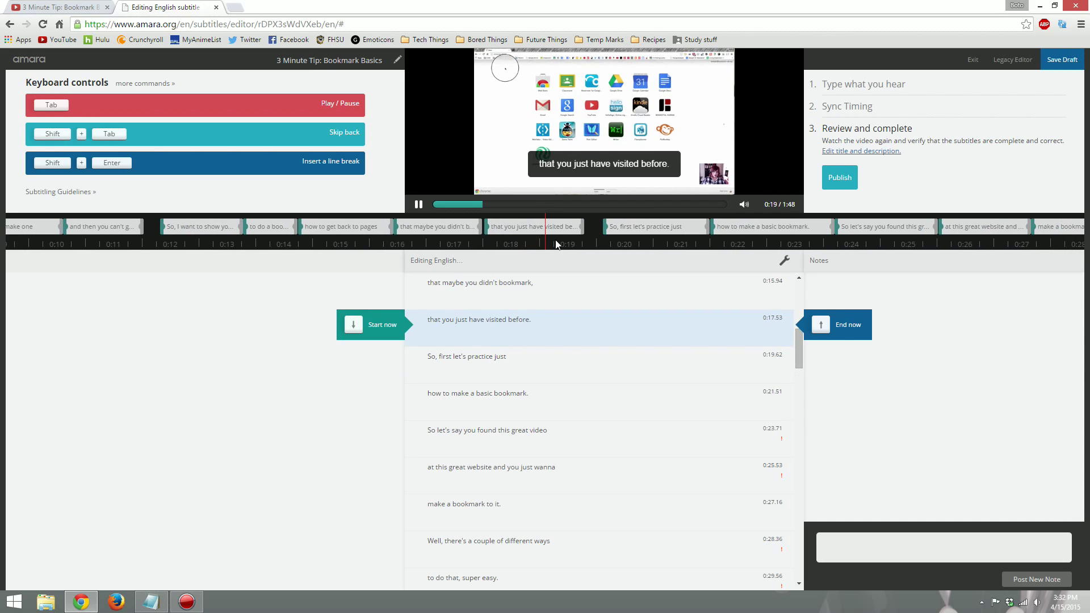
key(Tab)
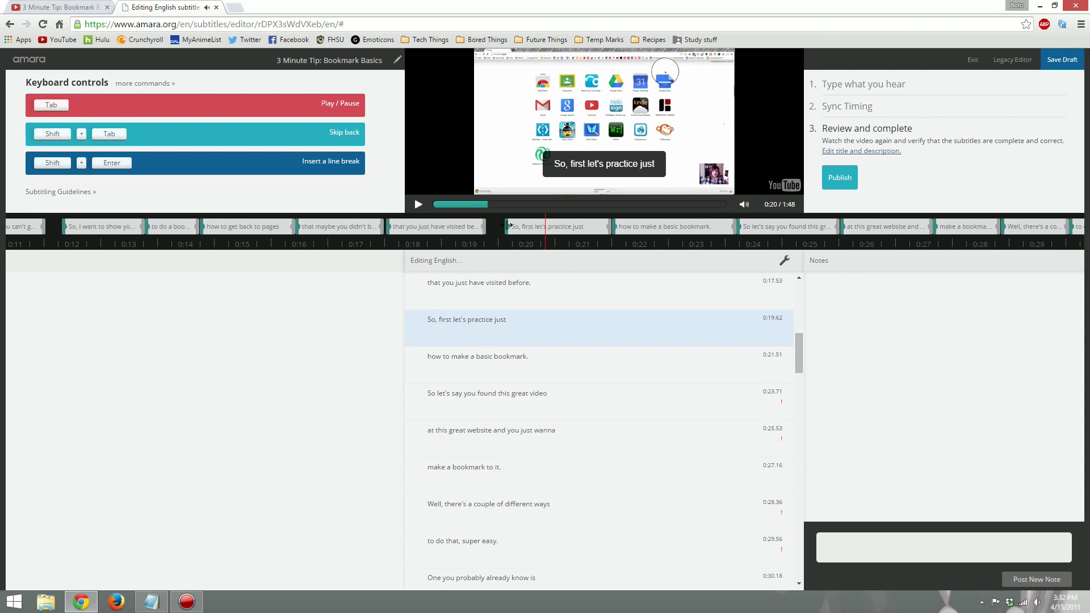
- Move the start of 'So, first let's practice just' a bit later
drag(510, 225, 545, 226)
key(Tab)
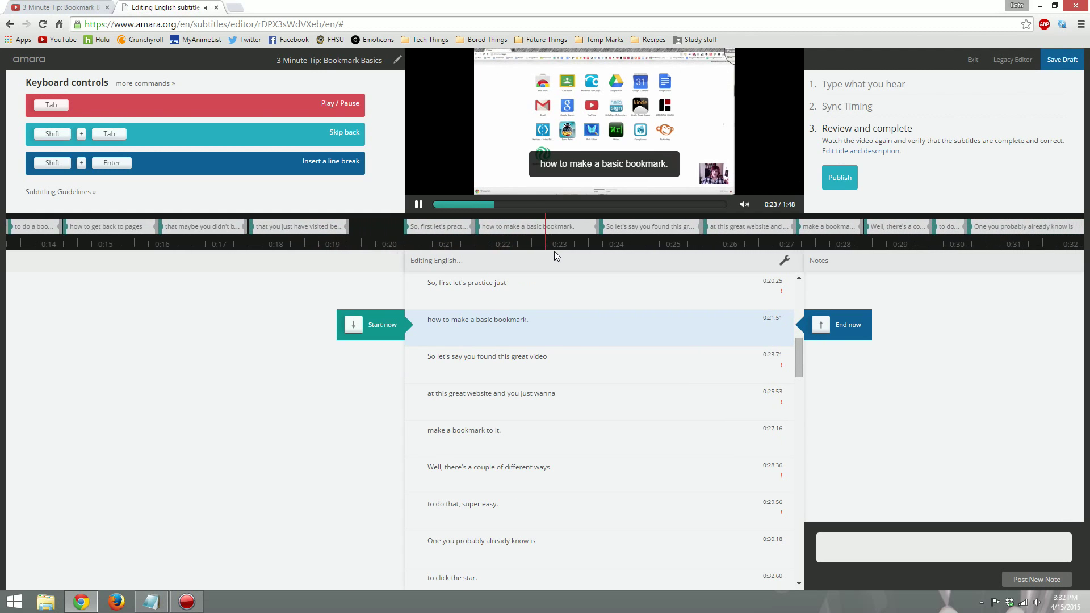
key(Tab)
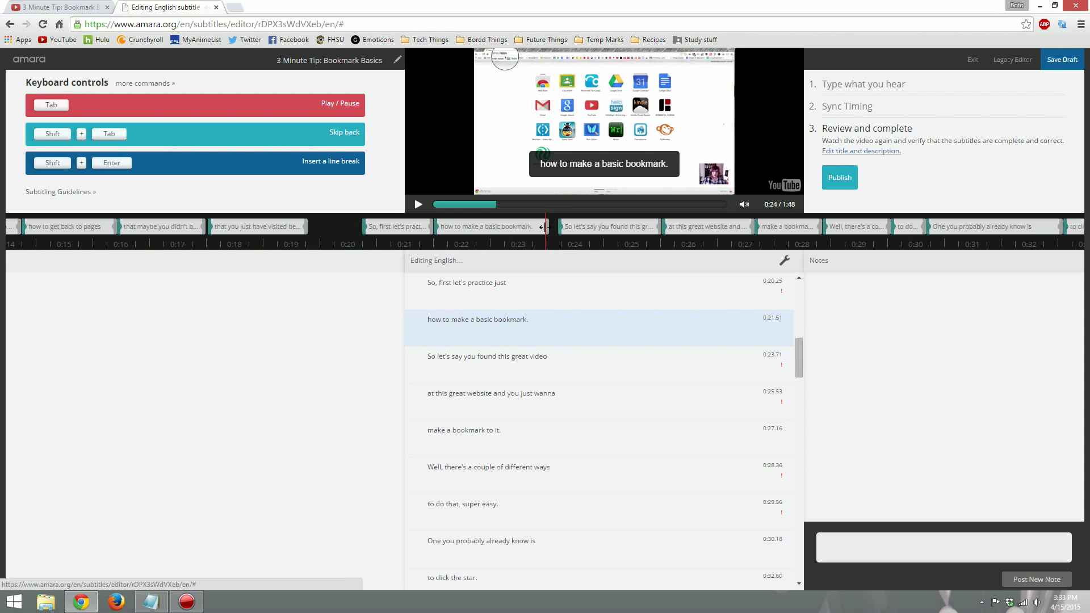
key(shift+Tab)
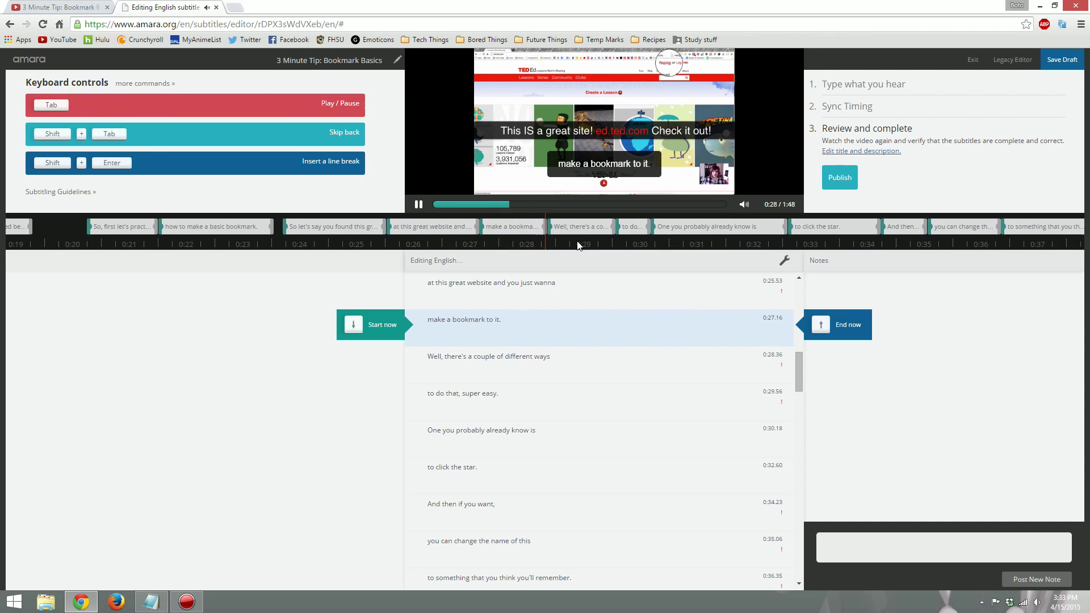
key(Tab)
- Move the start of 'Well, there's a couple of different ways' earlier
drag(526, 226, 520, 225)
key(shift+Tab)
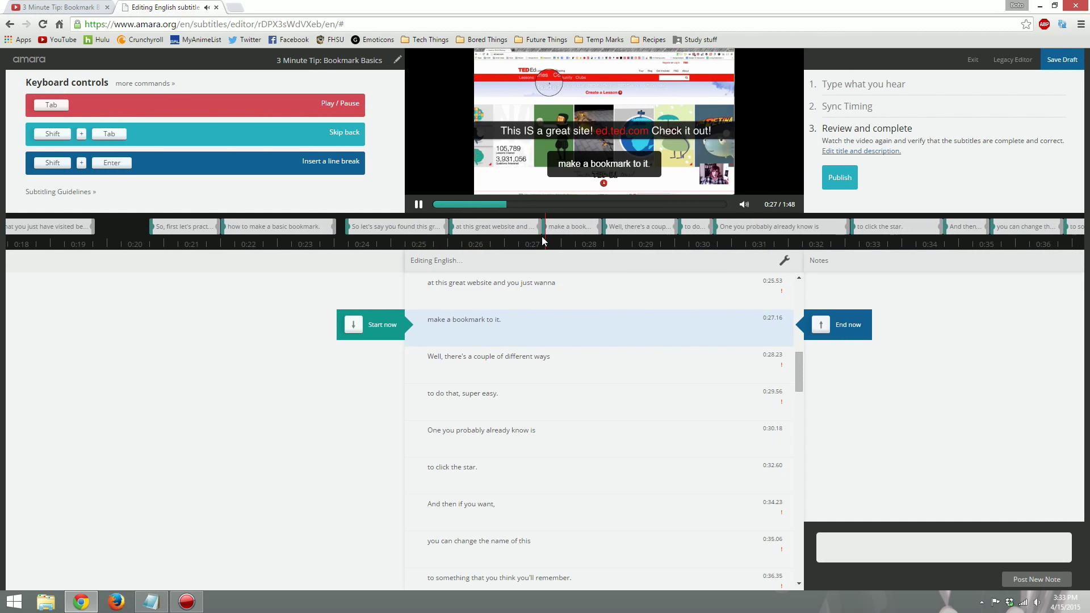
key(Tab)
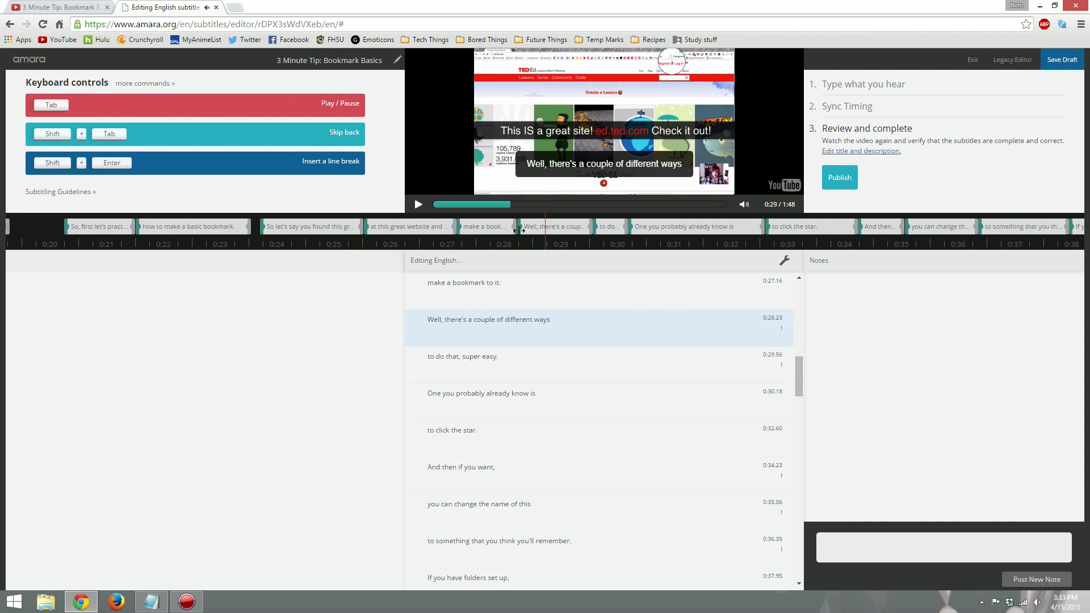
drag(518, 226, 513, 226)
key(shift+Tab)
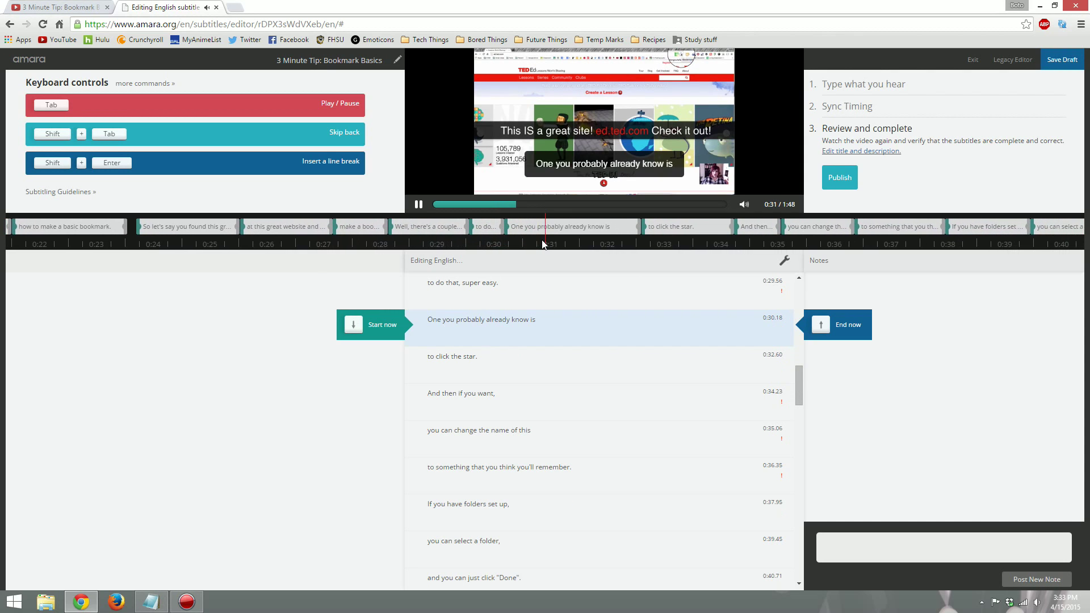
key(Tab)
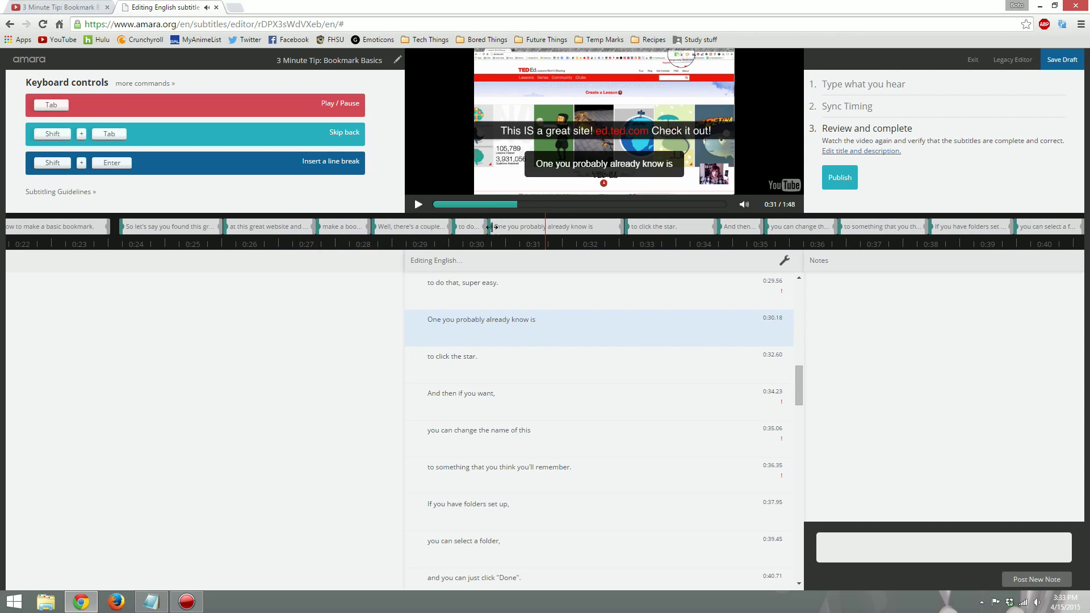
key(shift+Tab)
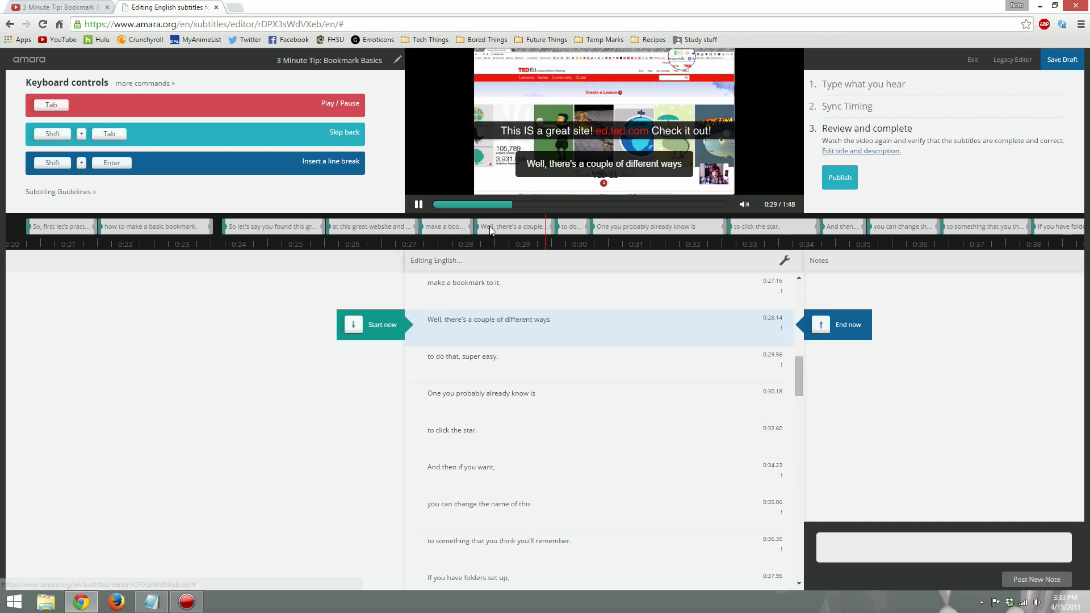
key(Tab)
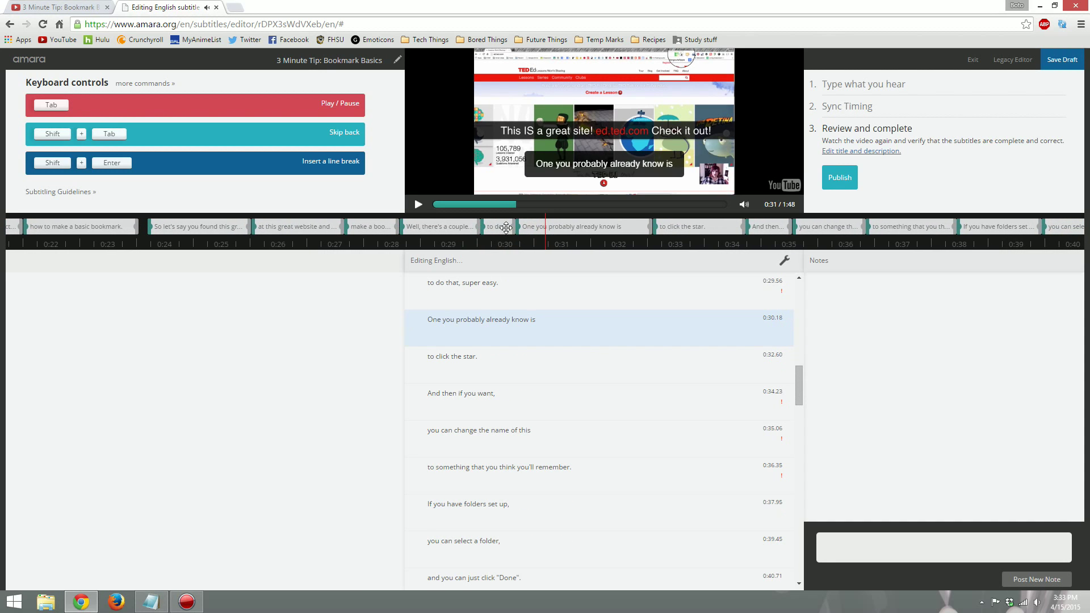
key(shift+Tab)
key(Tab)
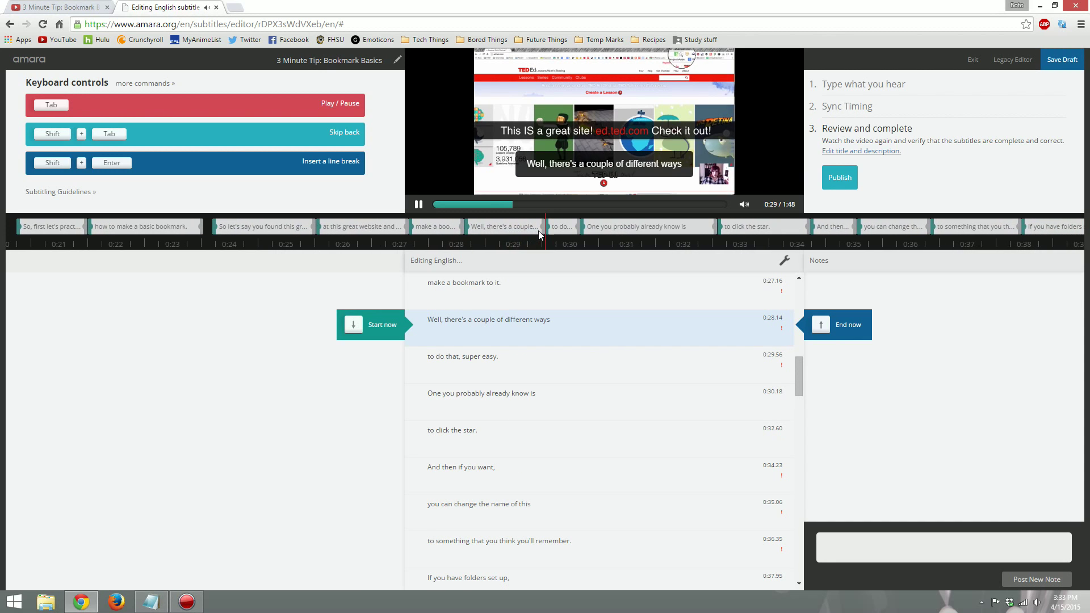
key(Tab)
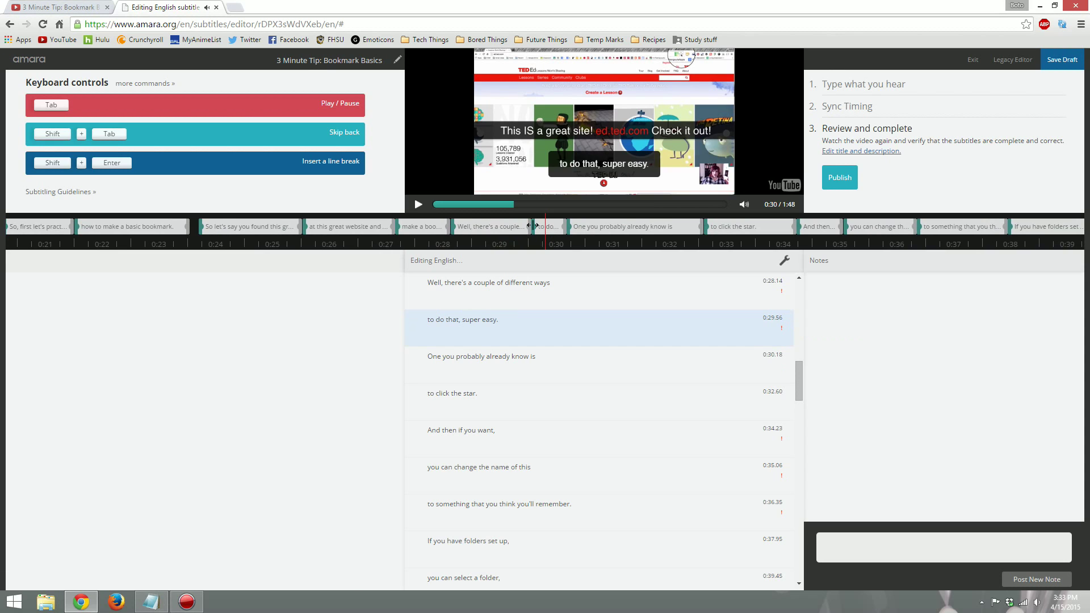
- Start 'to do that, super easy.' at 0:29.46 and 'One you probably already know is' at 0:30.95
drag(534, 225, 573, 226)
key(shift+Tab)
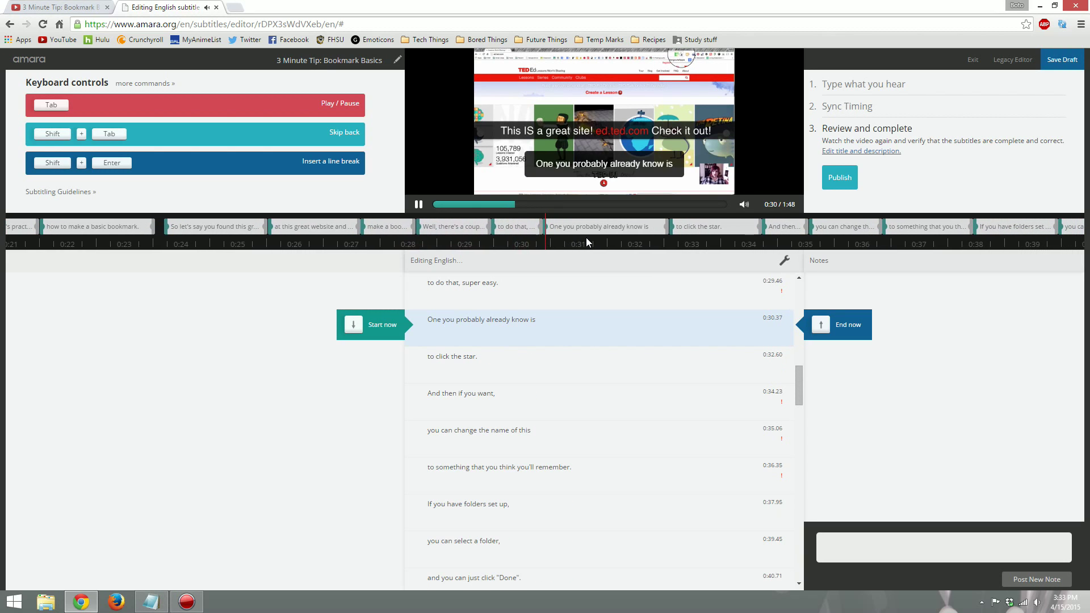
key(Tab)
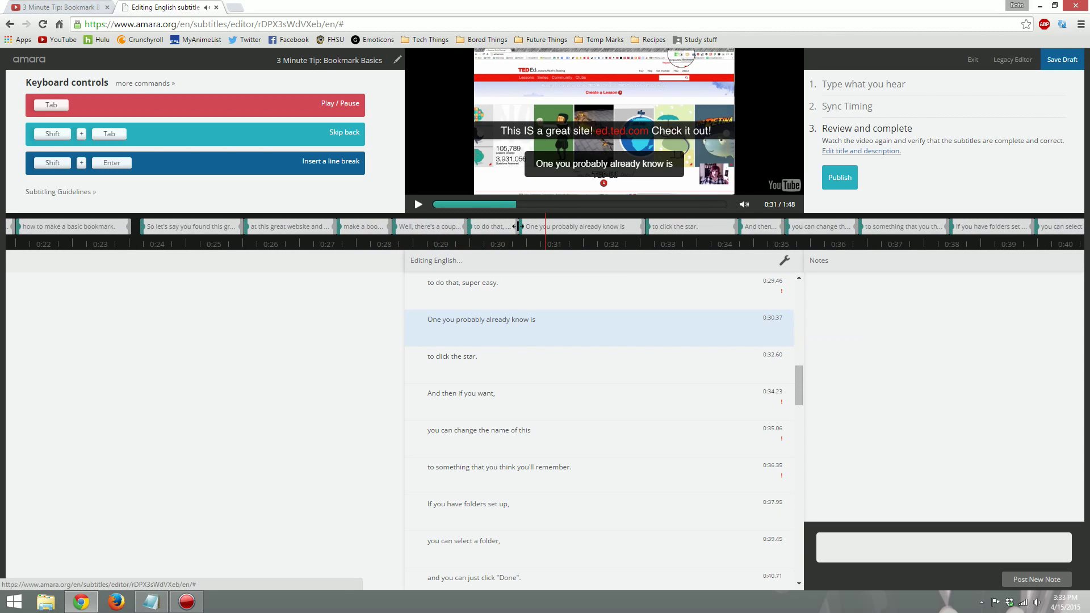
drag(516, 226, 543, 228)
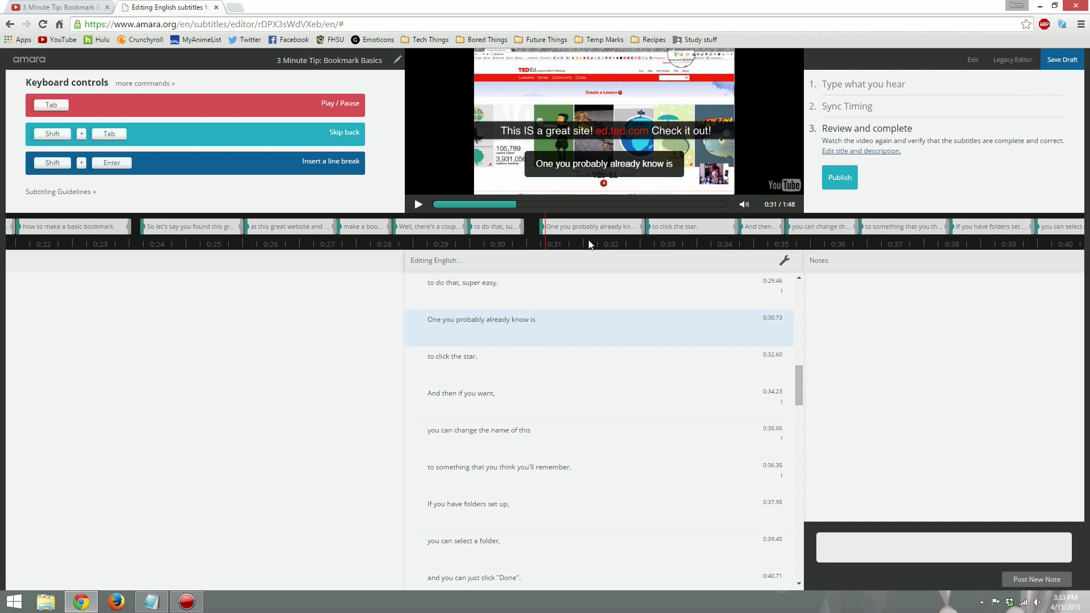
key(shift+Tab)
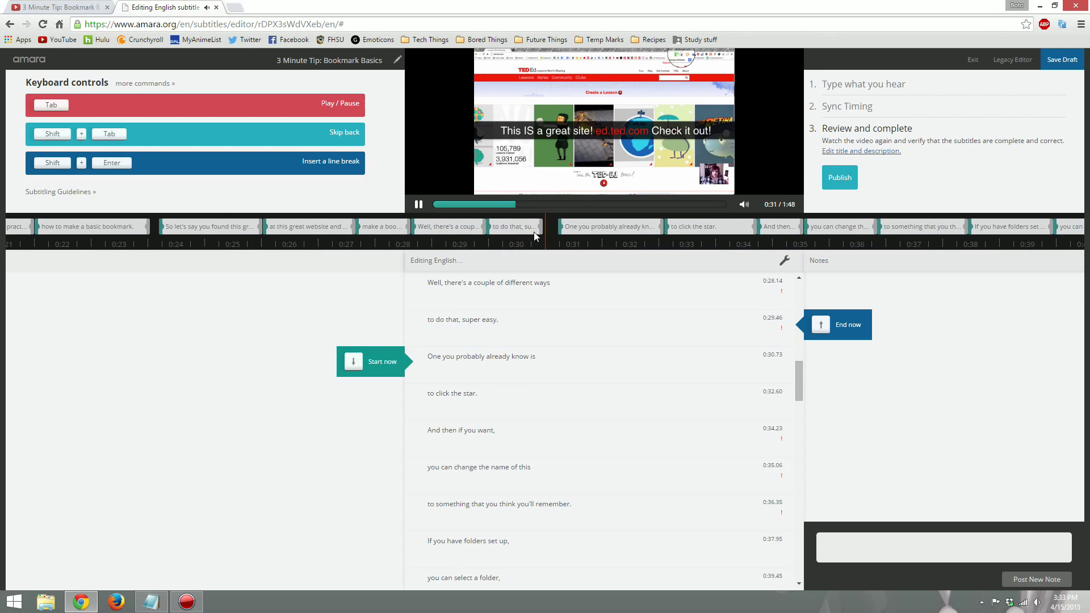
key(Tab)
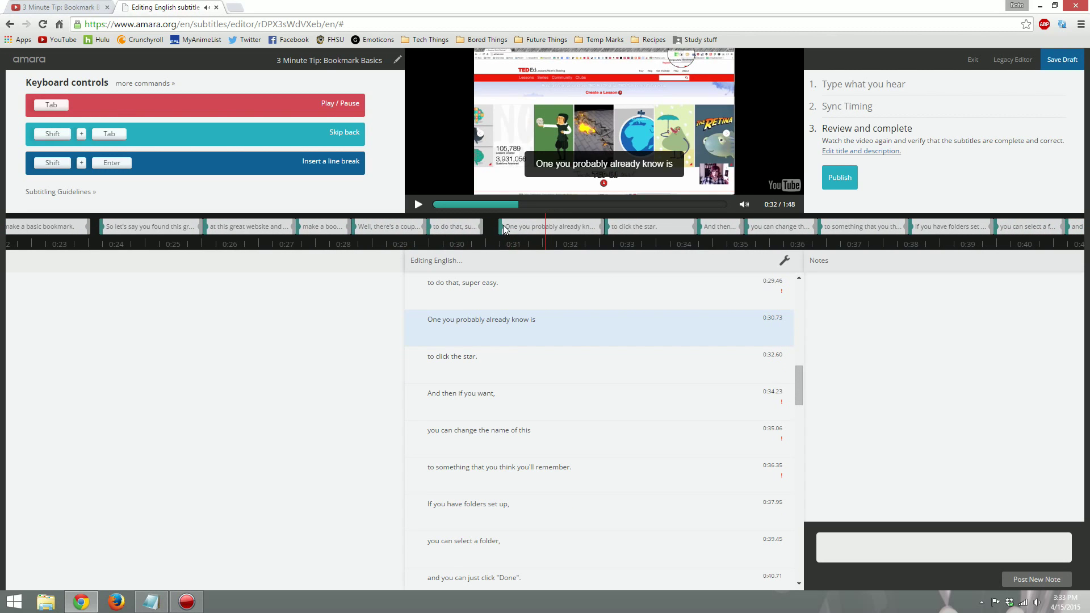
key(shift+Tab)
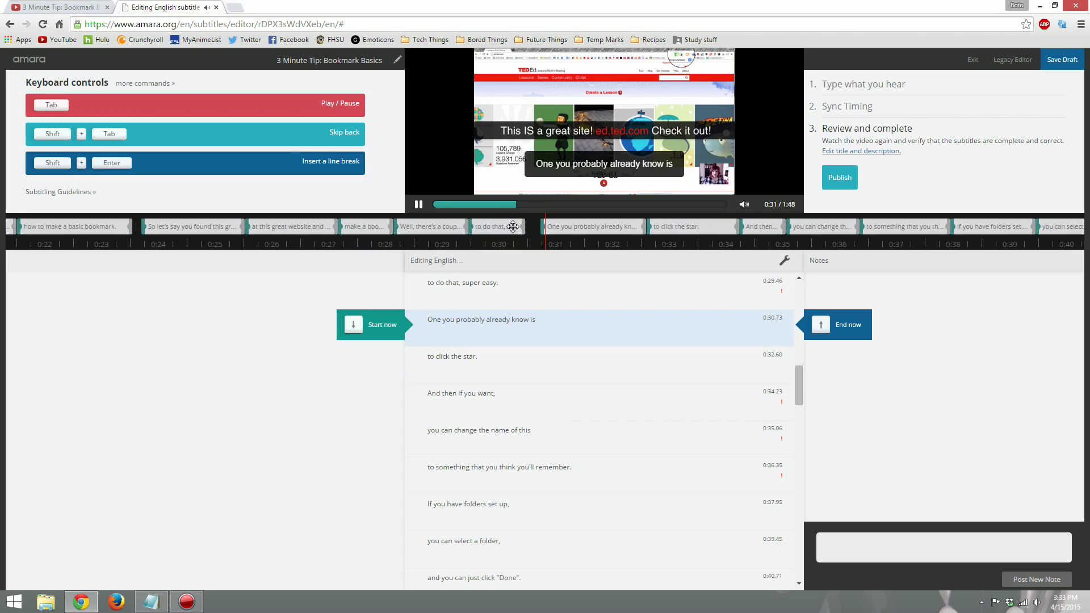
key(Tab)
drag(522, 226, 544, 226)
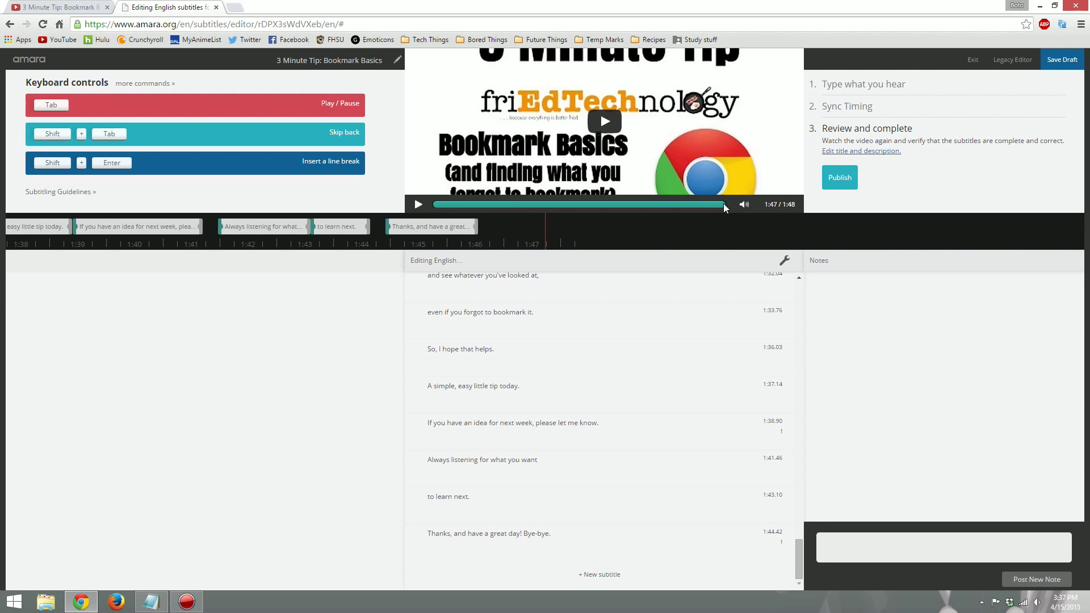
drag(724, 206, 425, 209)
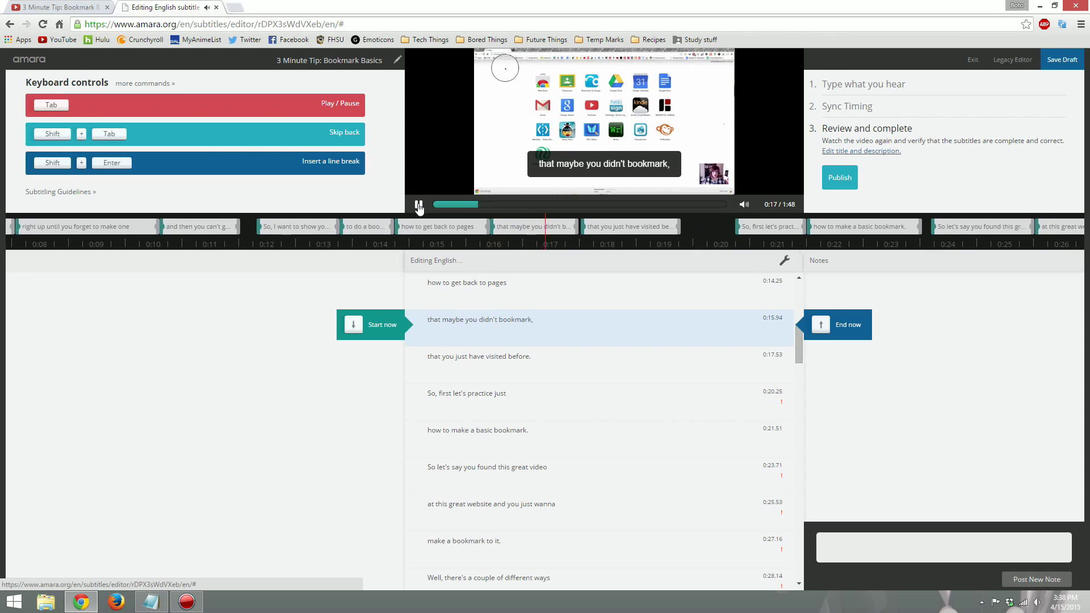
click(418, 206)
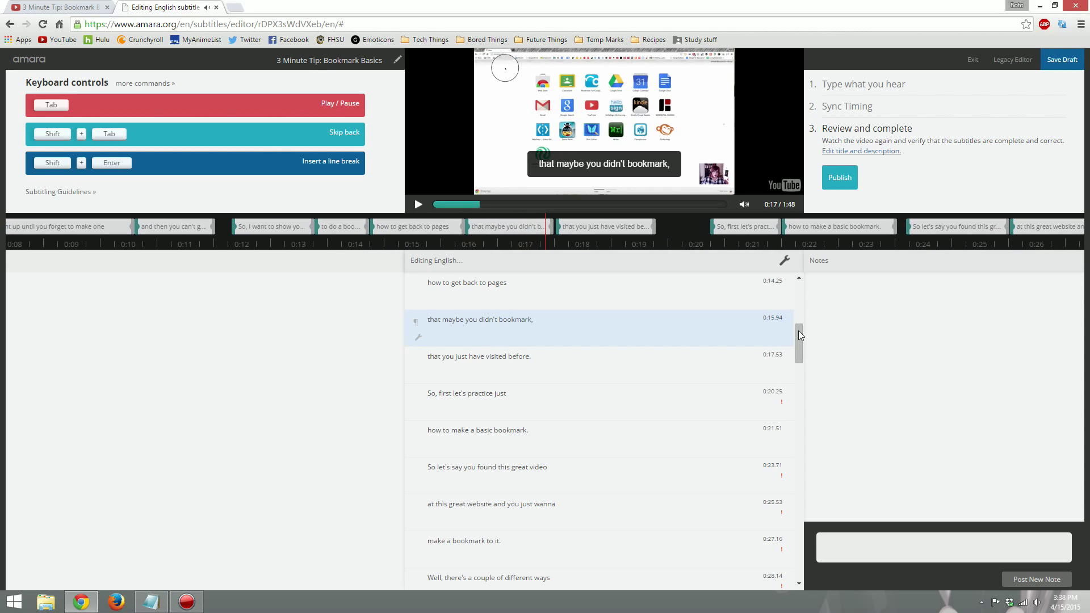
drag(797, 337, 767, 266)
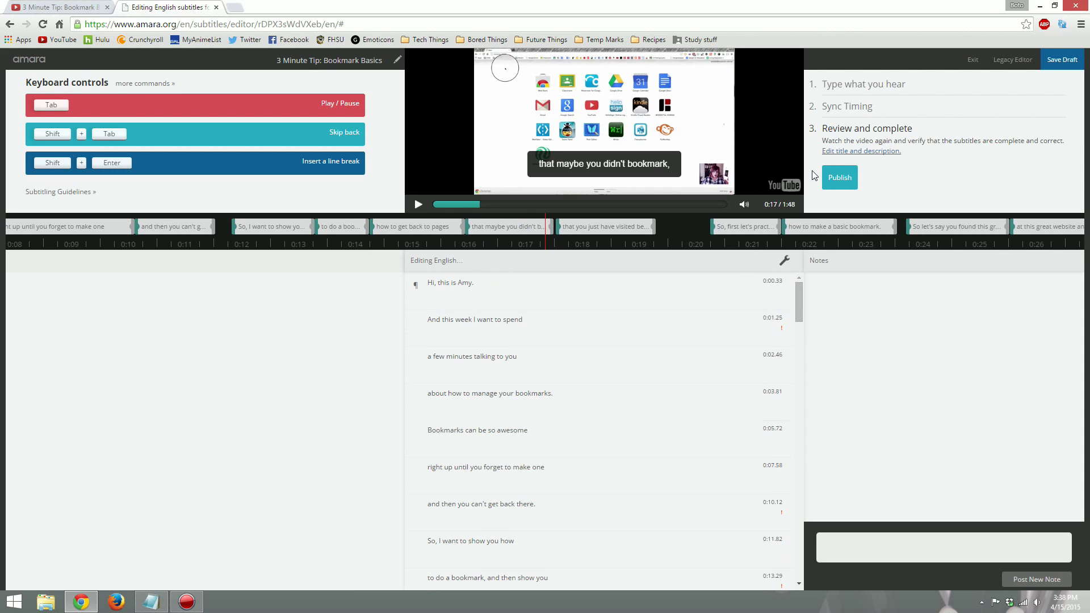
- Publish the English subtitles as Revision 1 and download them in SRT format
click(836, 181)
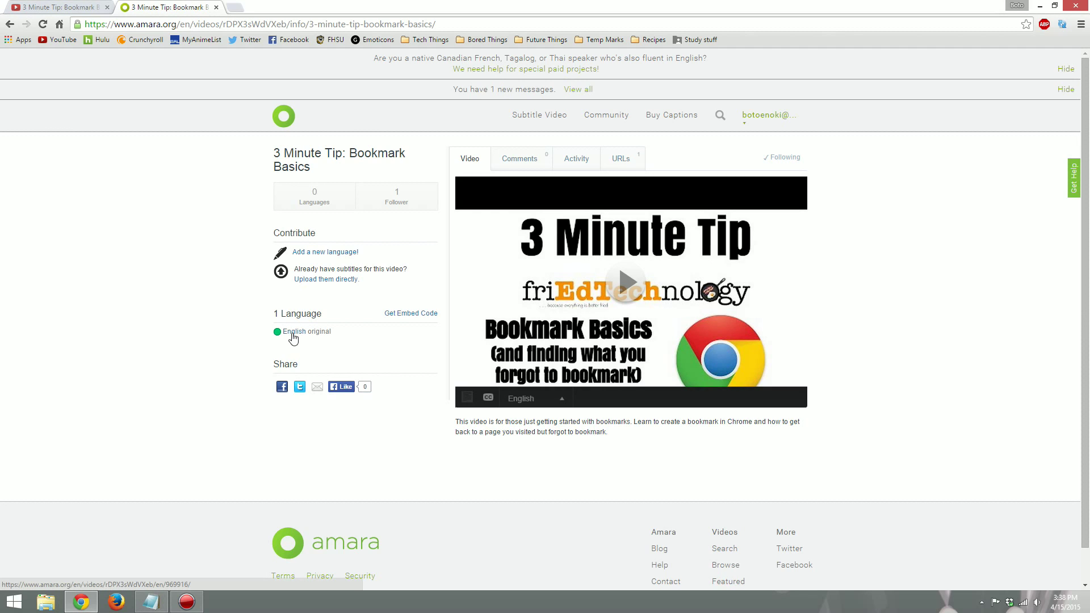
click(294, 335)
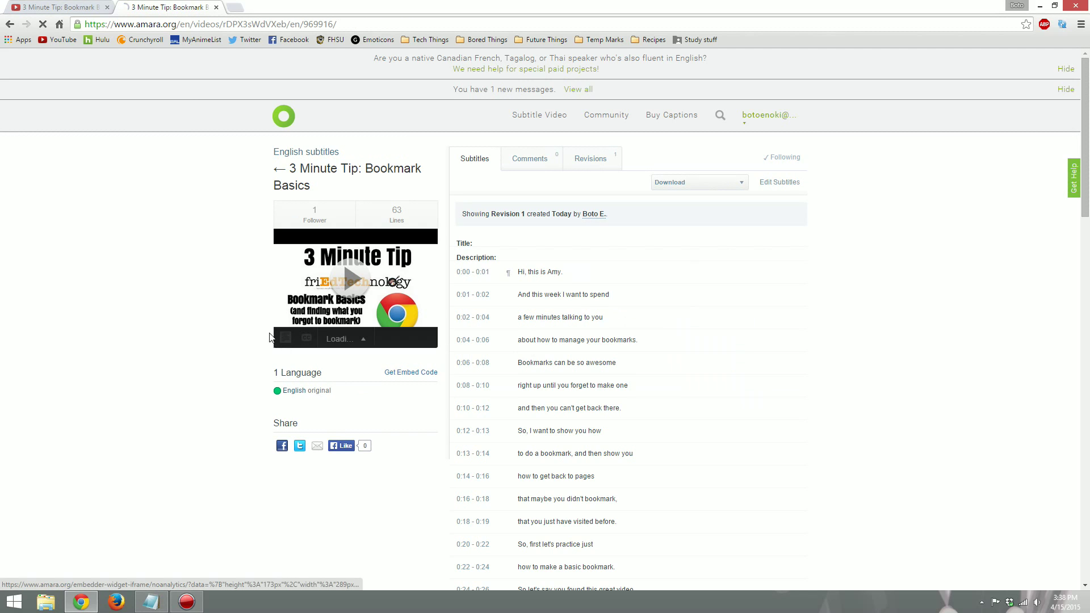
click(710, 183)
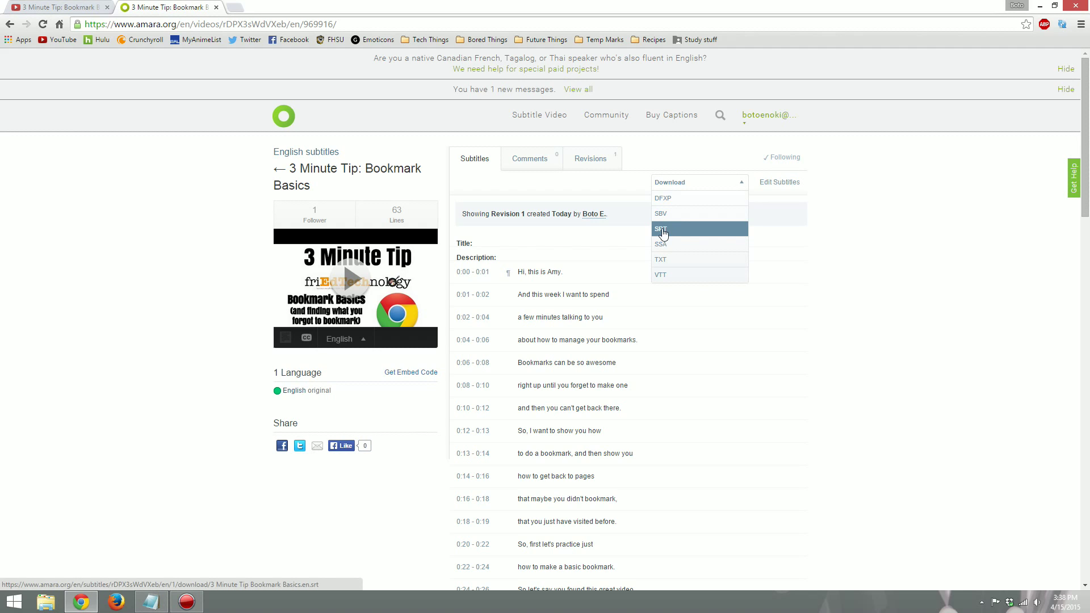
click(663, 233)
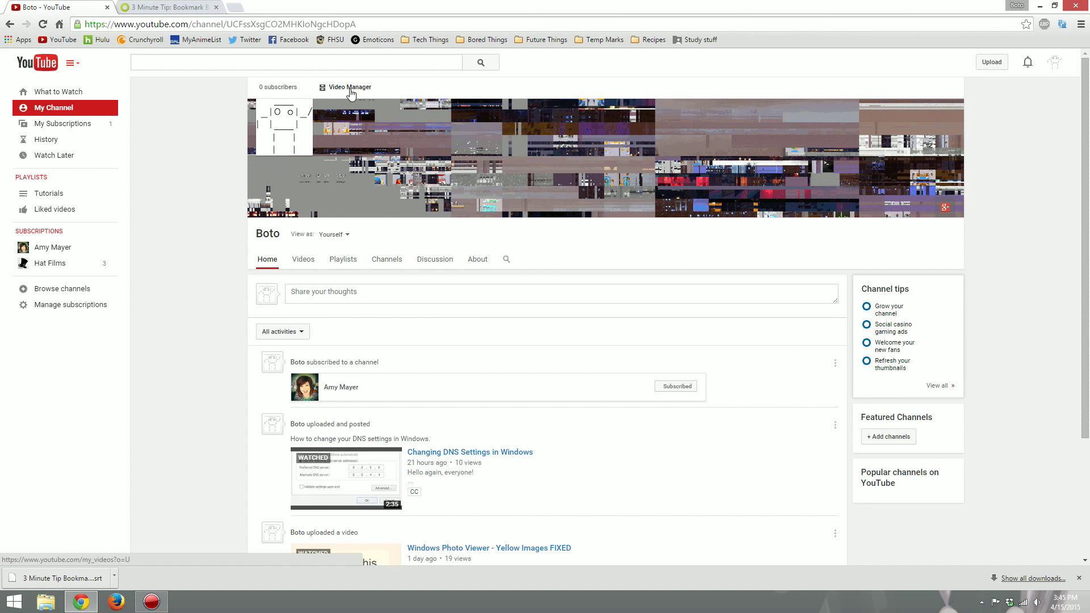
- Open the edit page for 'Changing DNS Settings in Windows' from Video Manager
click(350, 88)
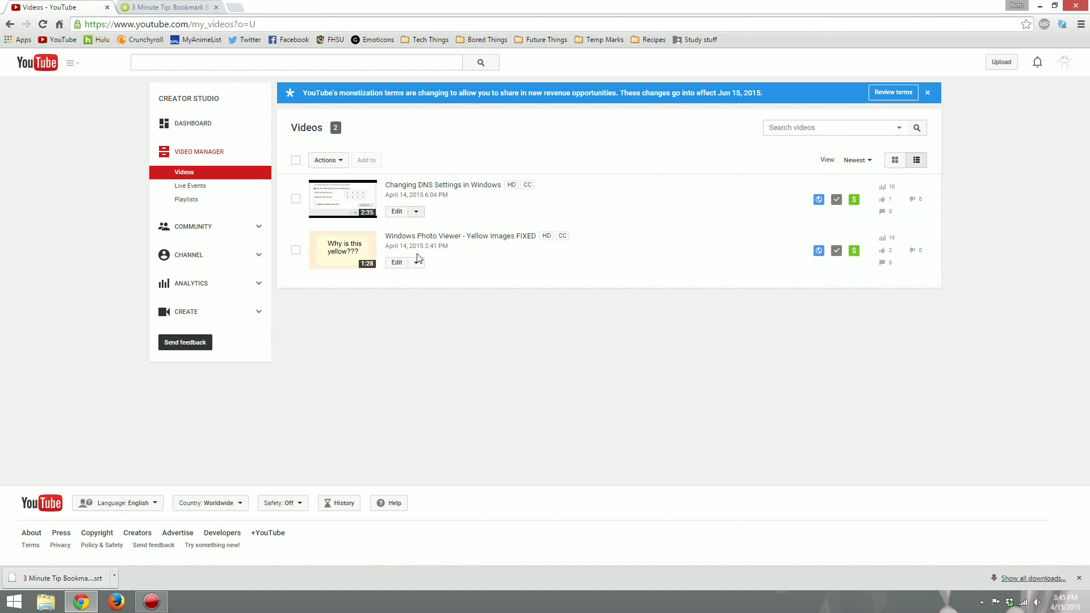
click(396, 212)
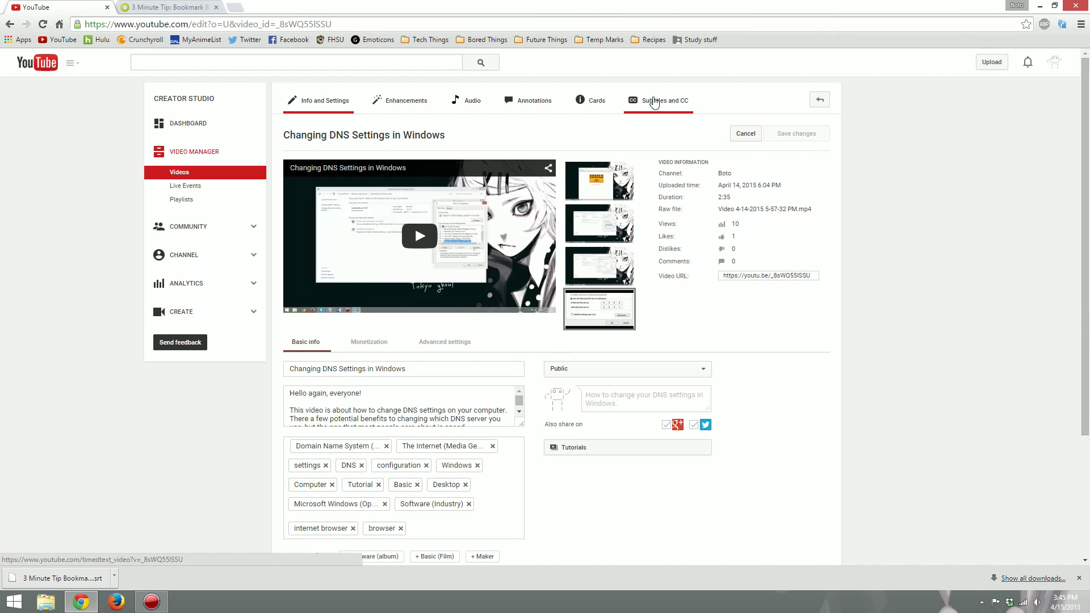
- Add a new English subtitle track and confirm overwriting the existing English subtitles
click(665, 102)
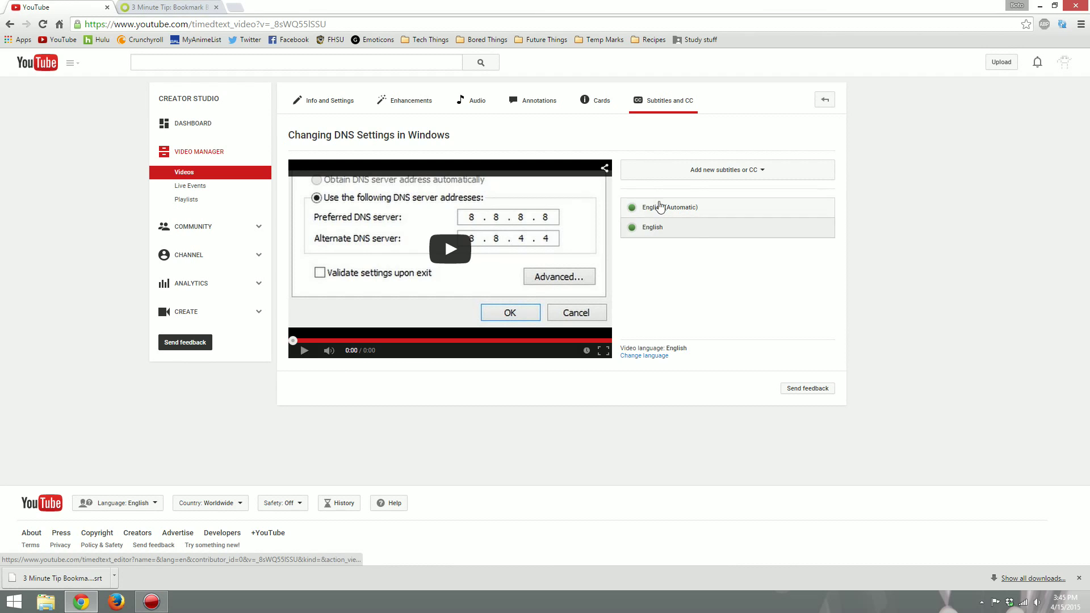
click(730, 173)
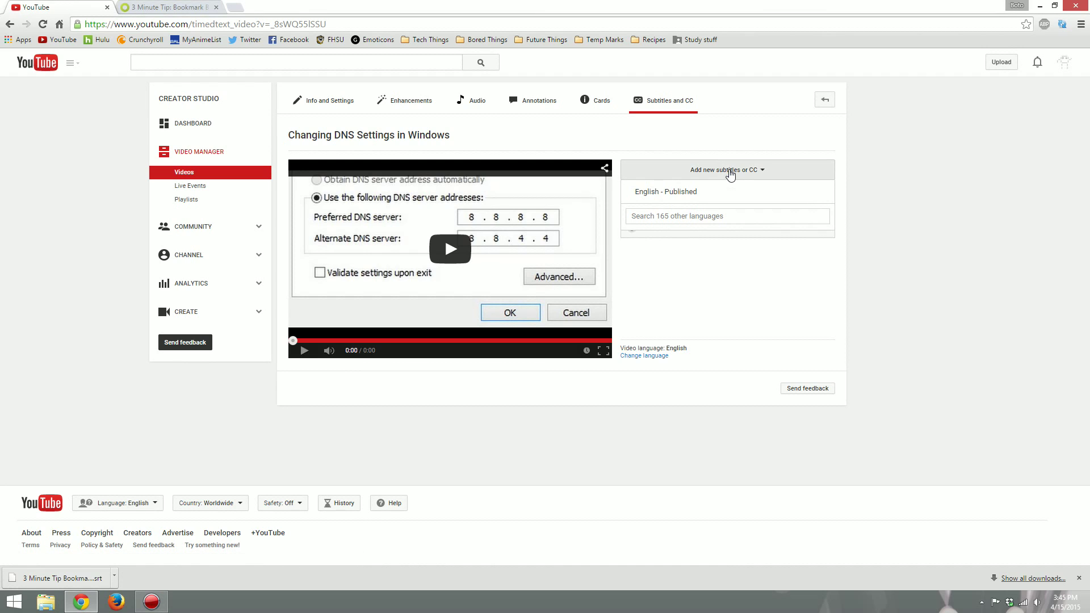
click(694, 200)
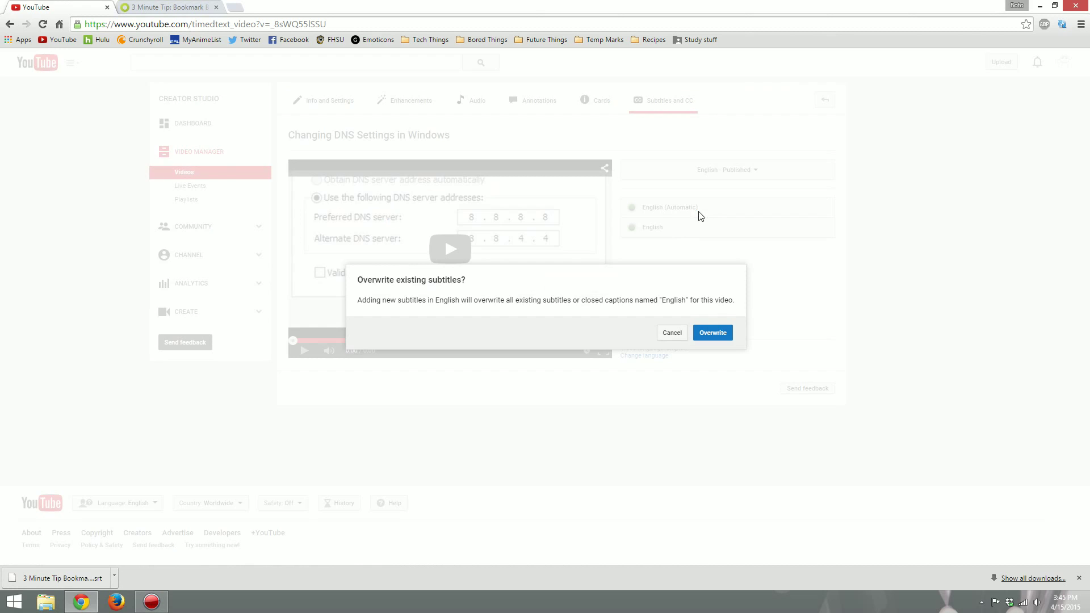
click(712, 333)
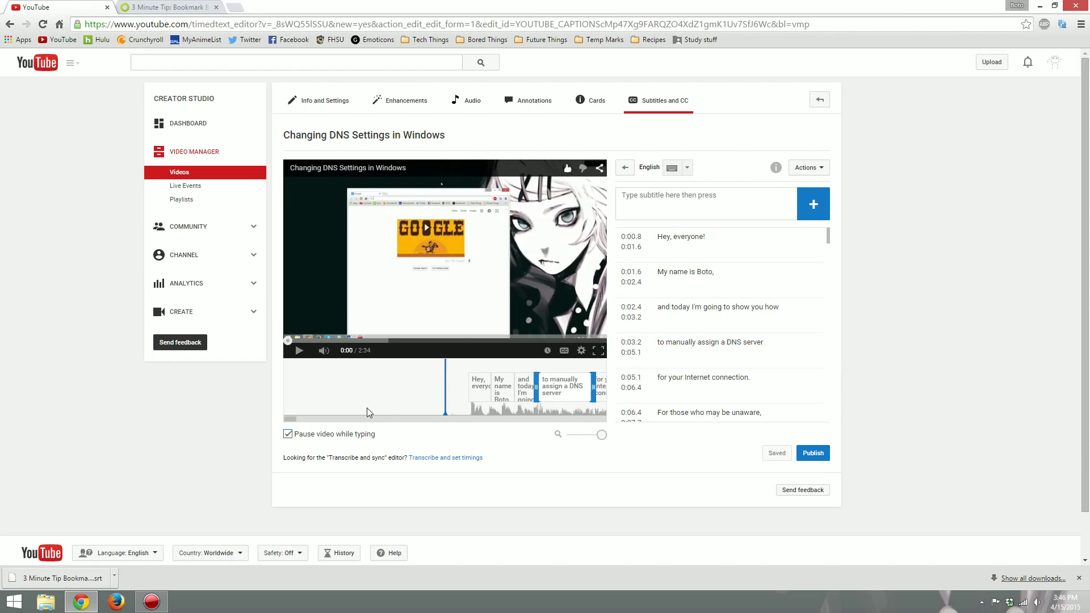
- Briefly preview the uploaded captions, then publish the English subtitles
click(298, 352)
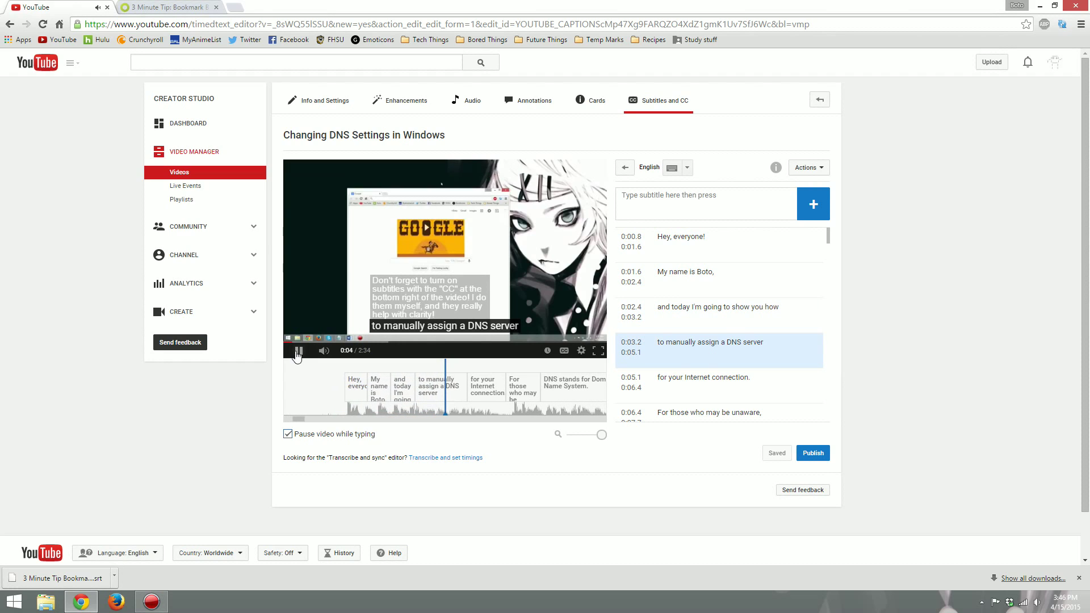
click(296, 352)
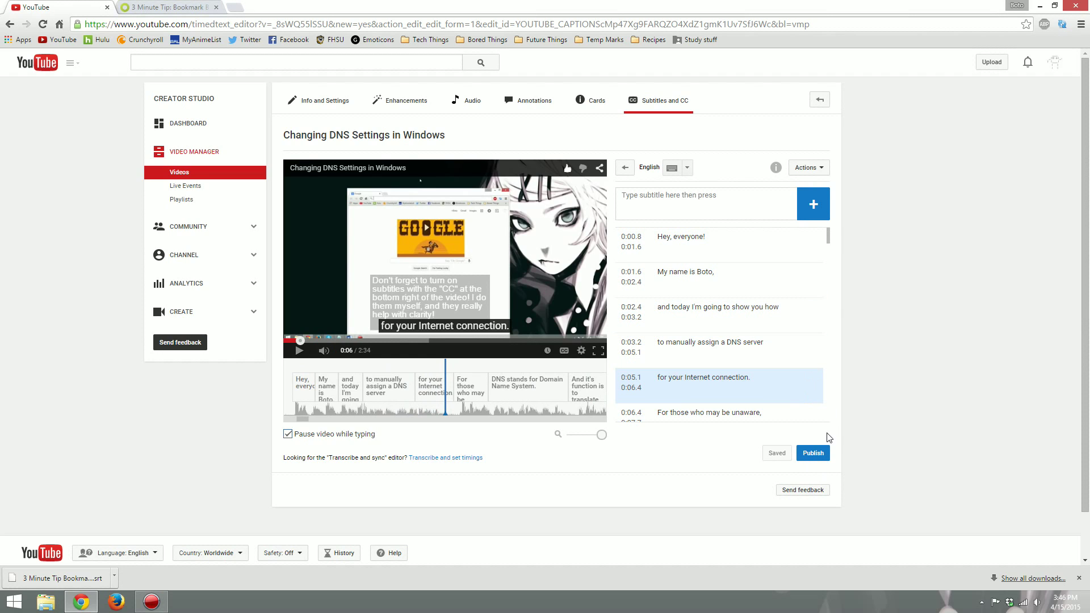
click(812, 452)
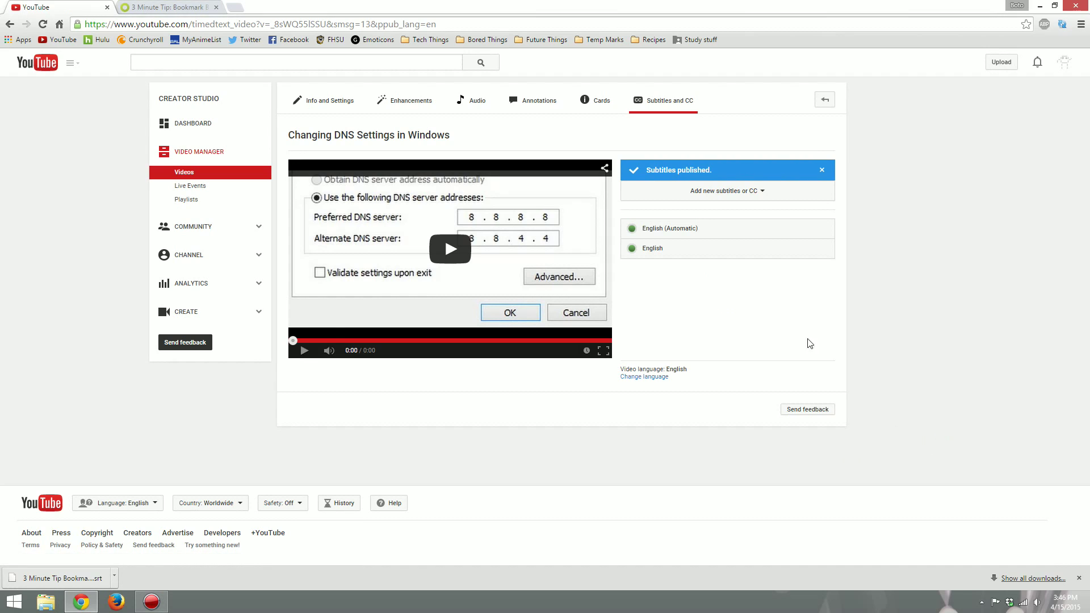
click(303, 350)
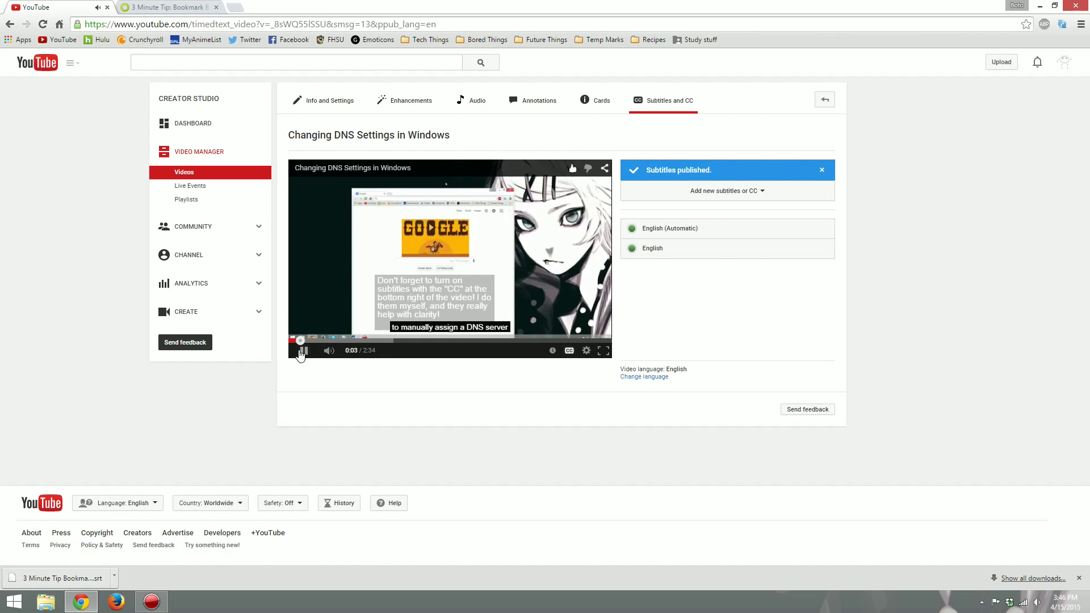
click(303, 350)
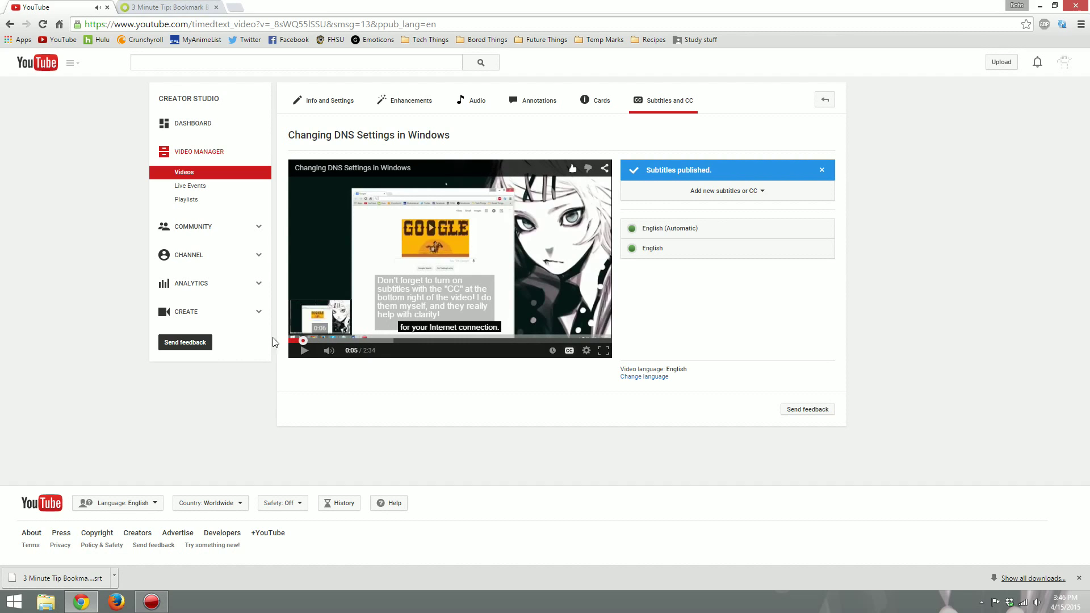